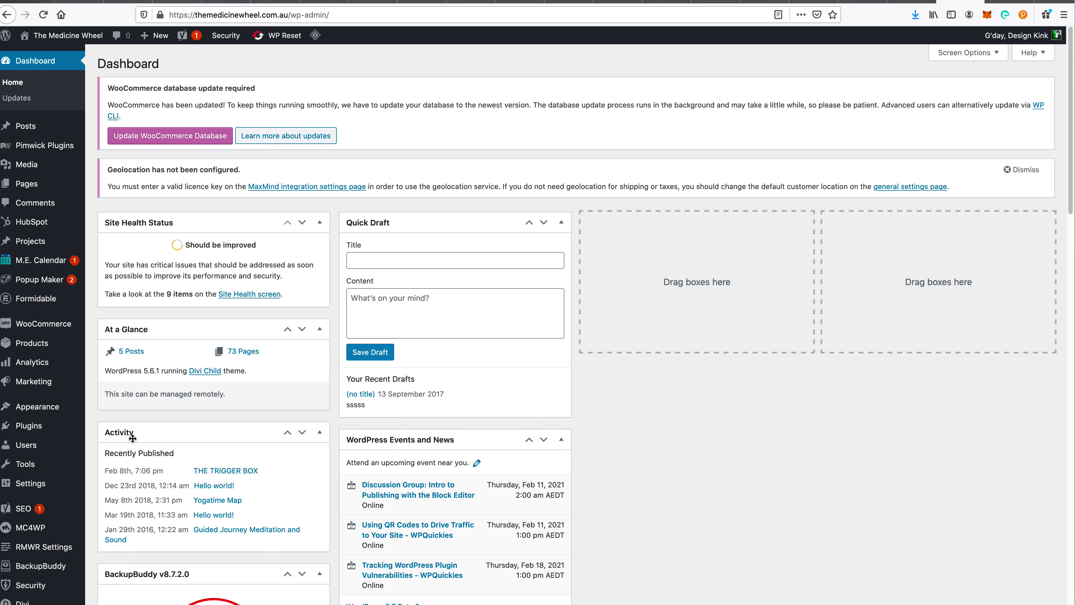
- Open the Formidable Forms list from the WordPress admin sidebar
scroll(42, 464, "down", 5)
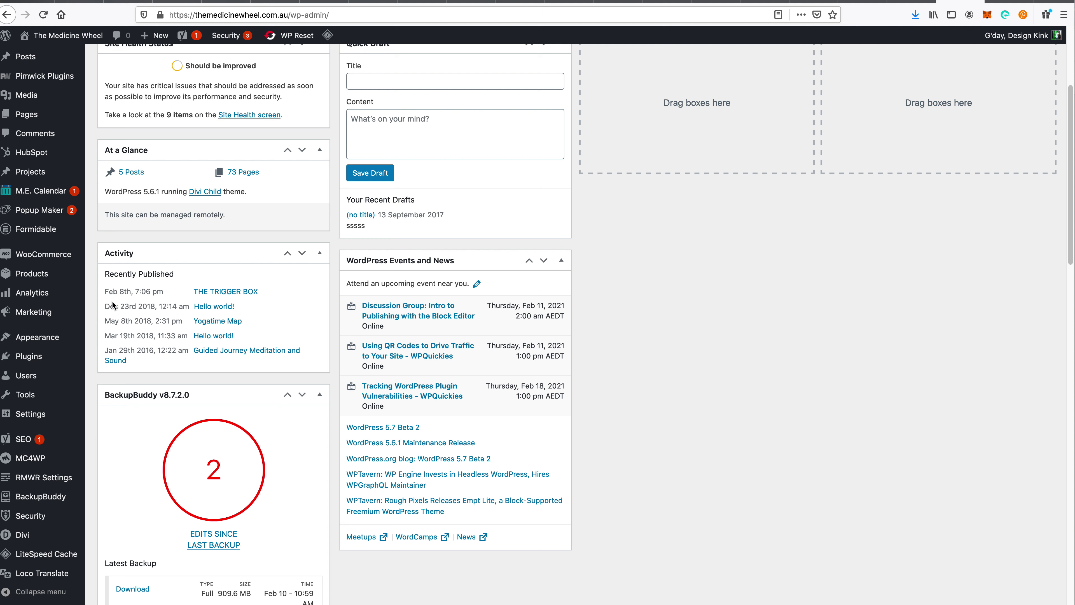
mouse_move(57, 216)
mouse_move(44, 337)
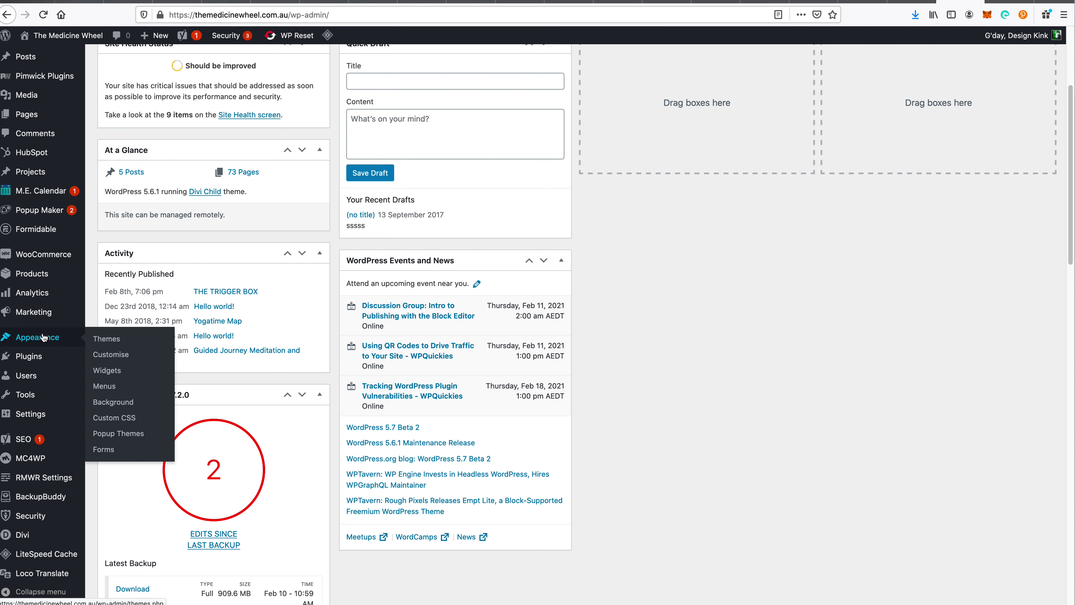
mouse_move(34, 233)
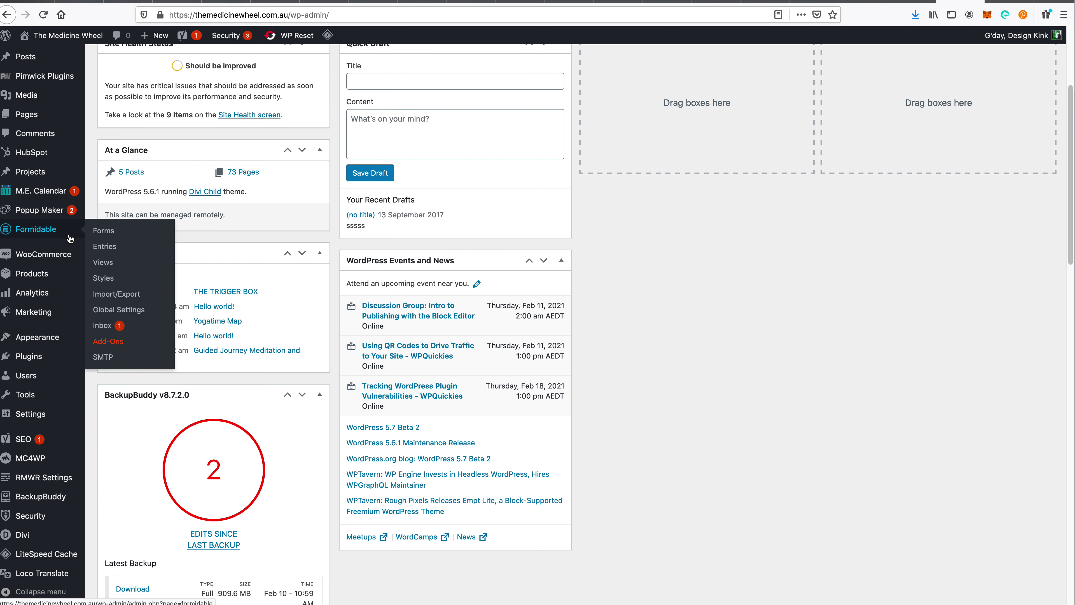
left_click(107, 232)
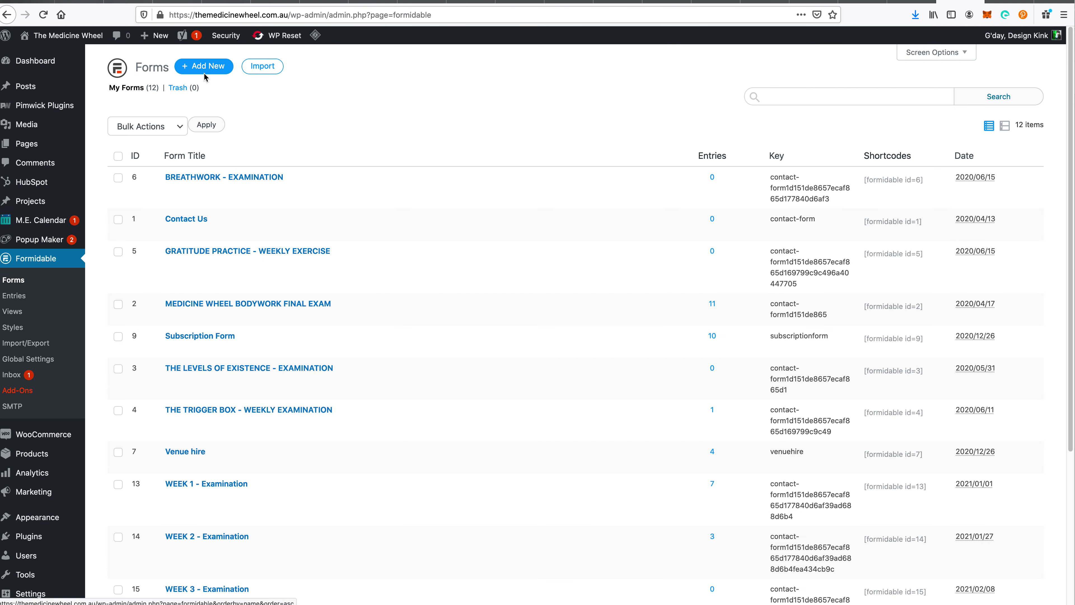
- Create a blank Formidable form named 'TEST FORM FOR TRAING'
left_click(204, 65)
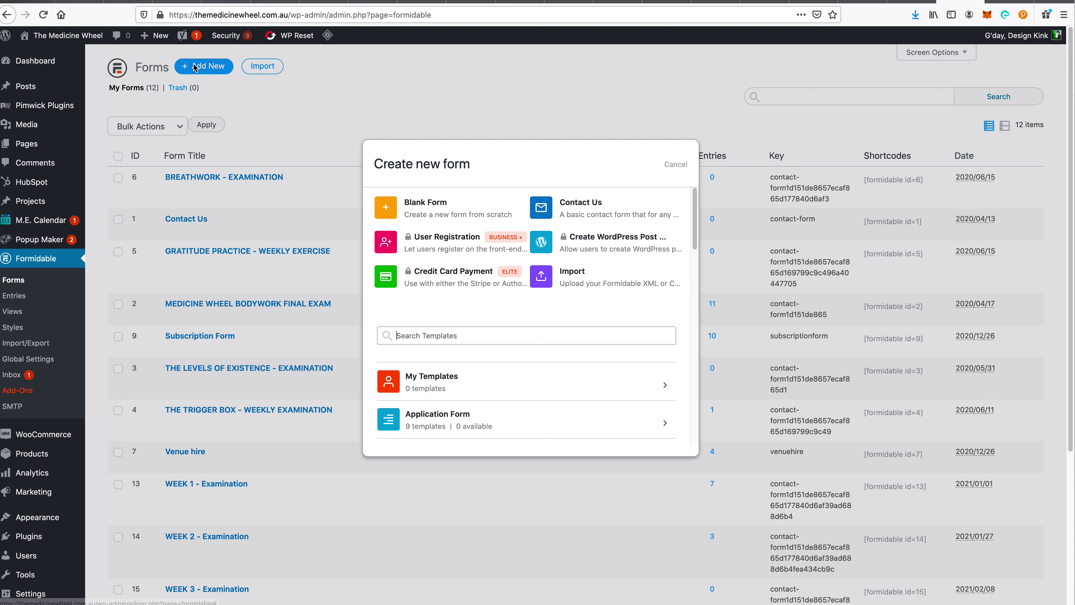
left_click(444, 211)
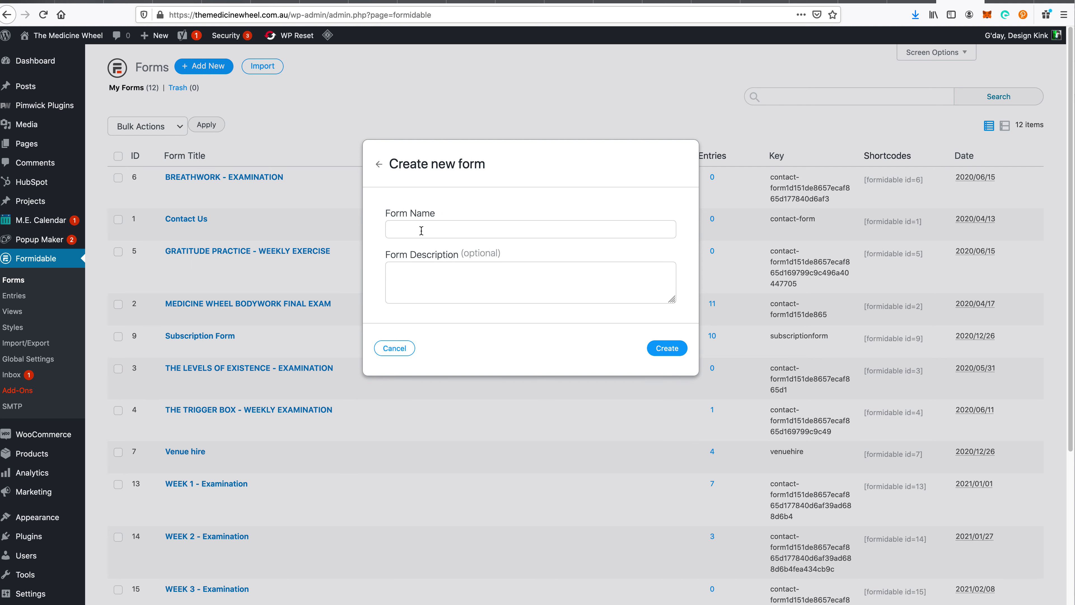
type("TEST")
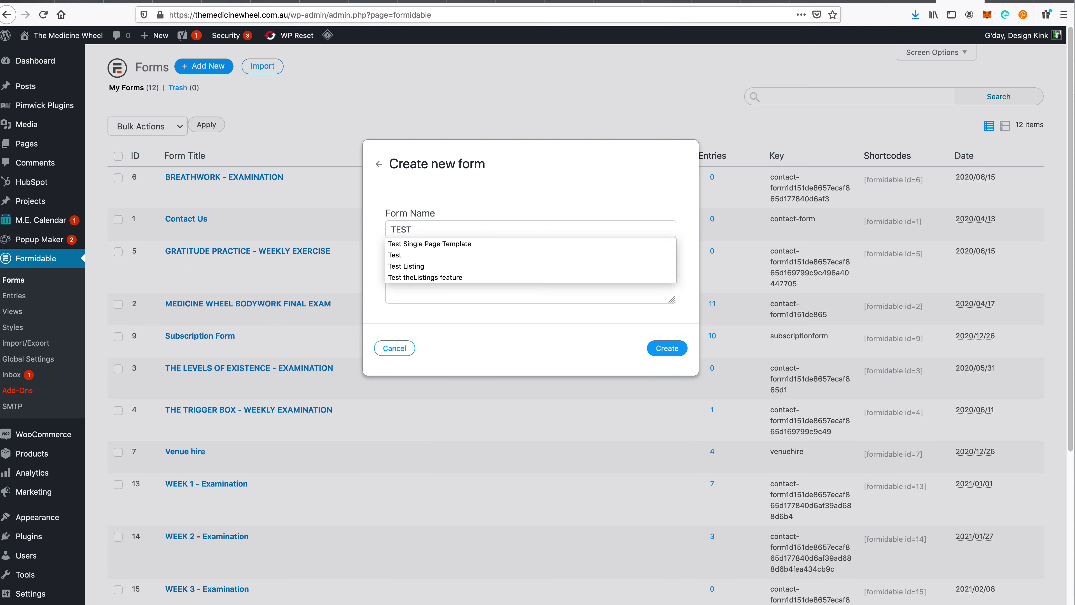
type(" FORM FOR TRAING")
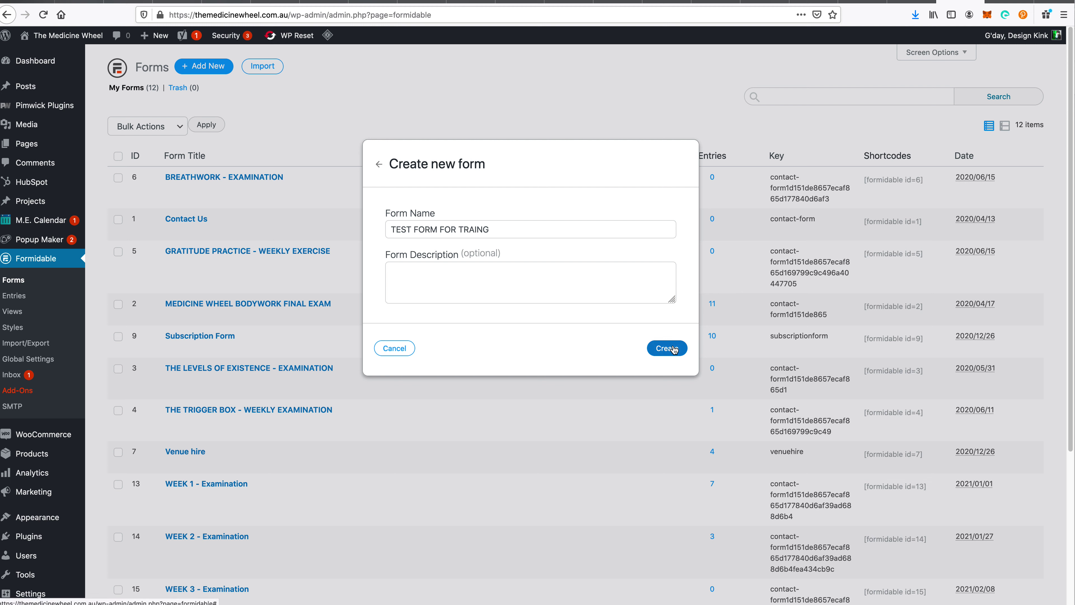
left_click(674, 349)
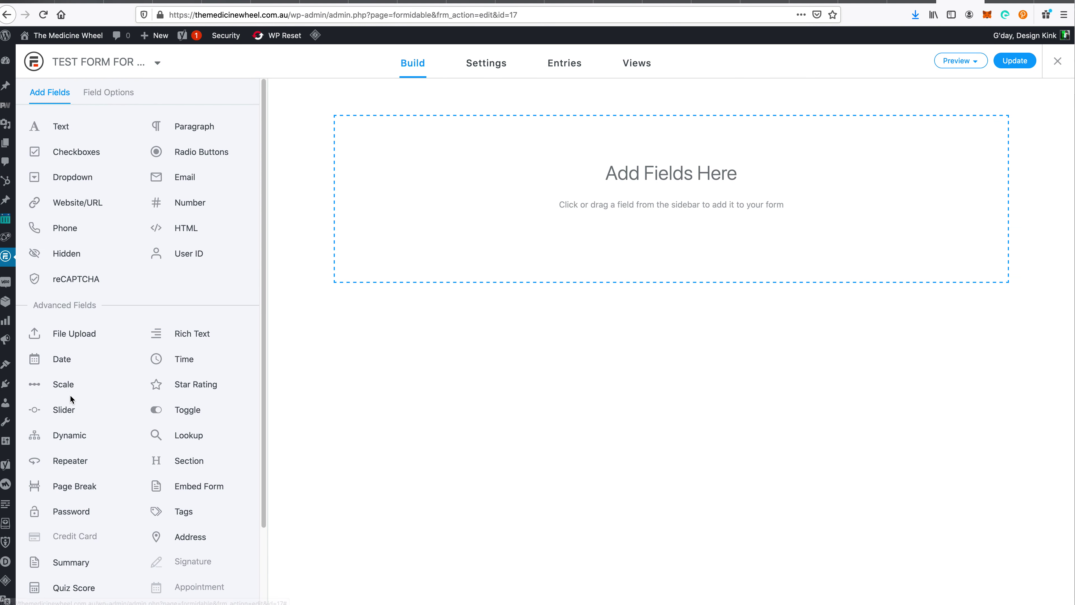
mouse_move(3, 338)
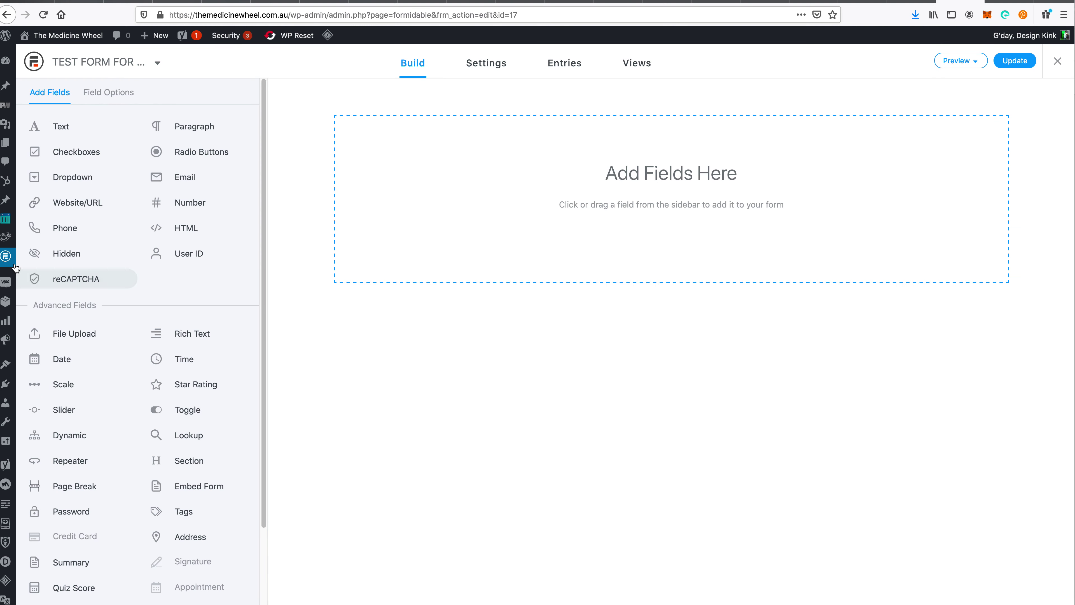
mouse_move(7, 261)
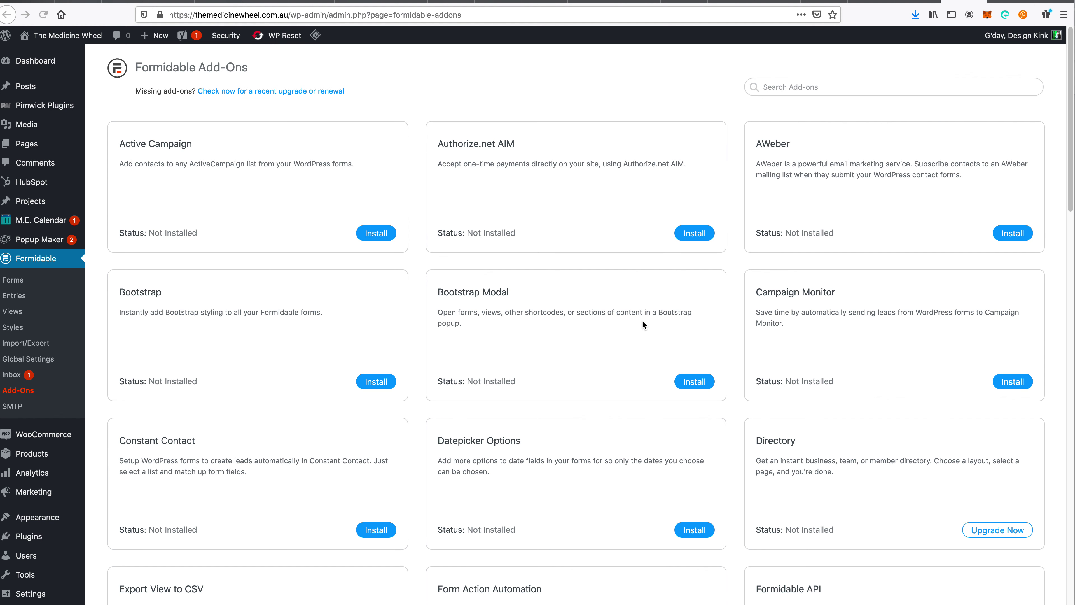
scroll(647, 373, "down", 10)
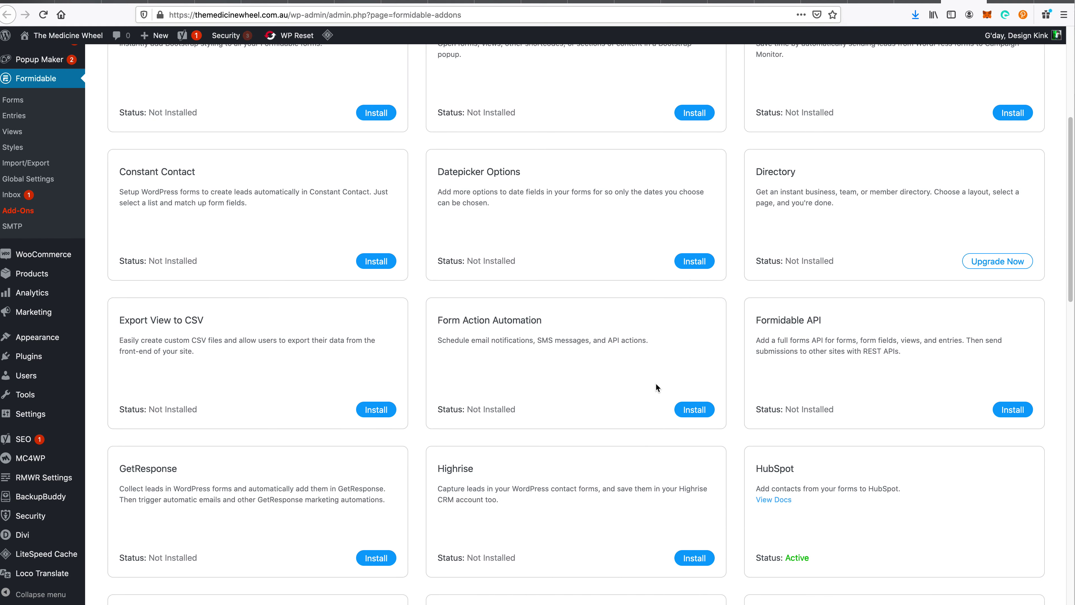
scroll(655, 377, "down", 10)
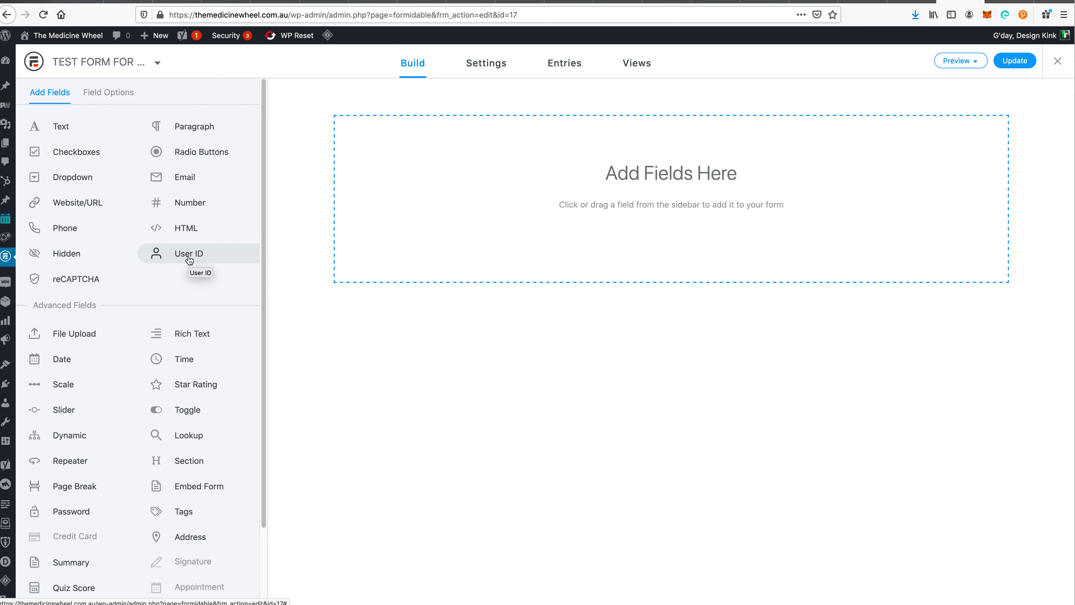
- Add Text, Email and Phone fields to the empty form
left_click_drag(96, 127, 534, 172)
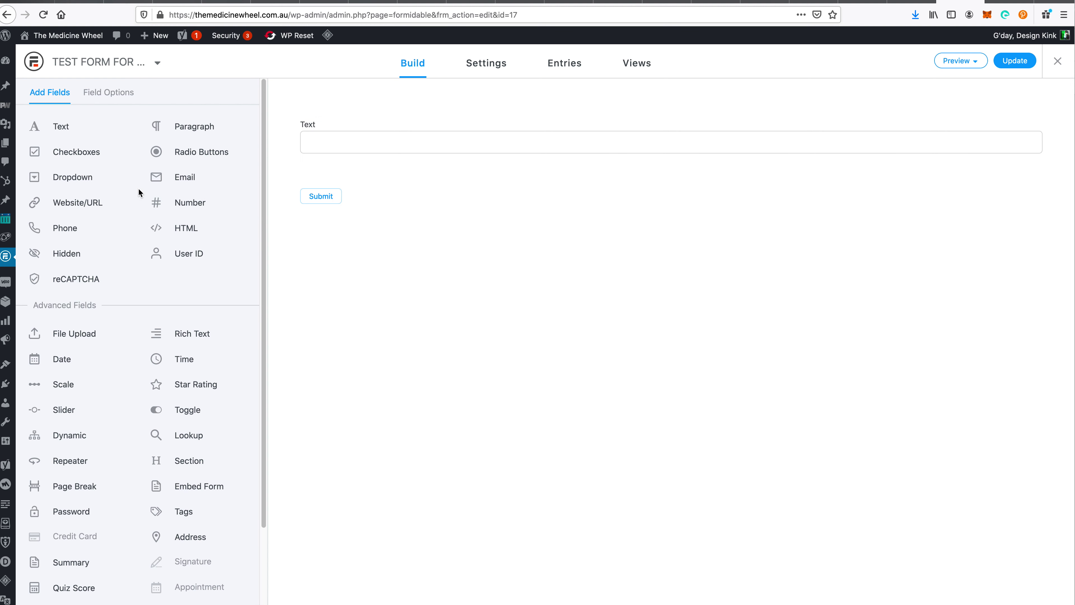
left_click_drag(178, 177, 363, 159)
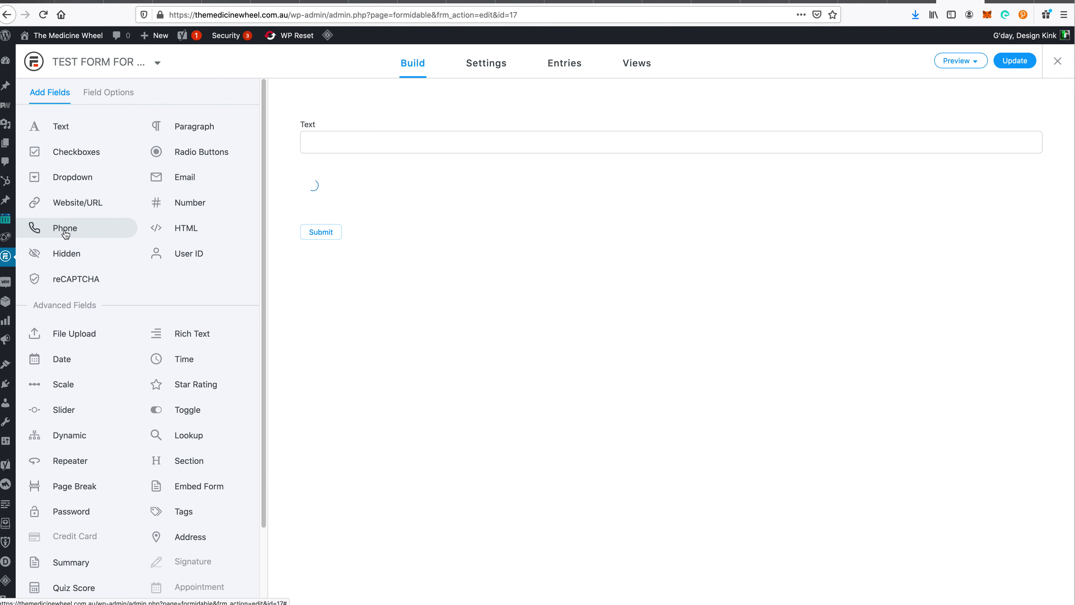
left_click_drag(64, 233, 406, 237)
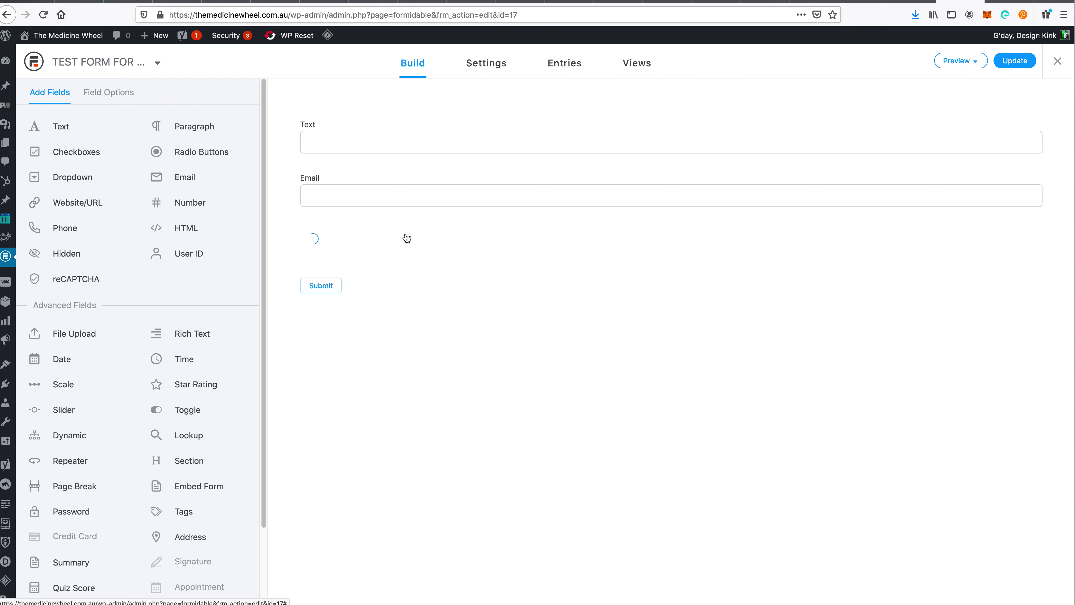
- Rename the Text field's label to 'Name'
left_click(343, 134)
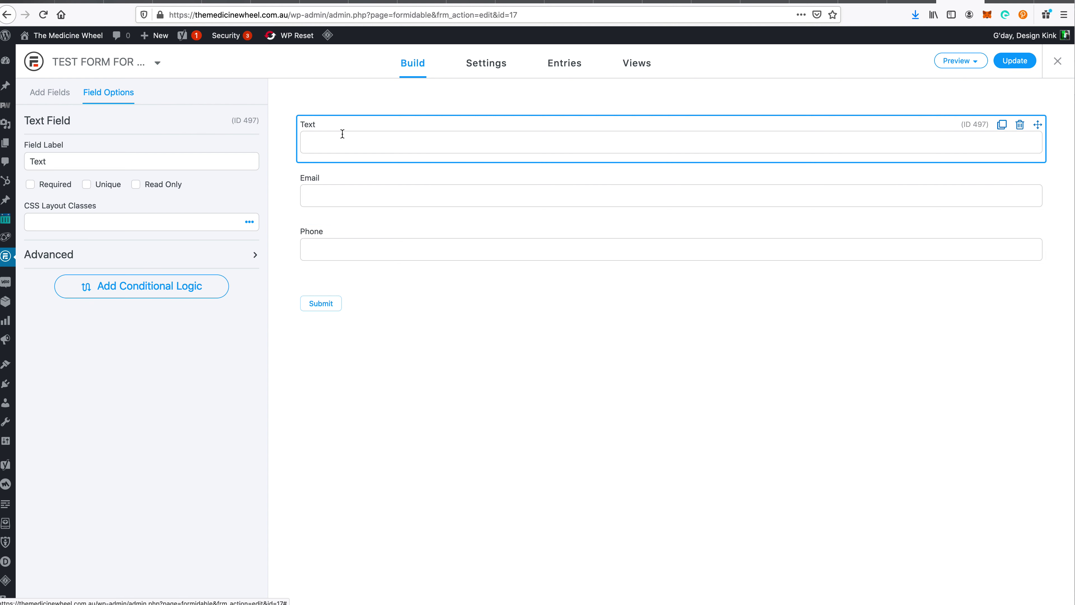
double_click(147, 164)
type("Name")
left_click(221, 339)
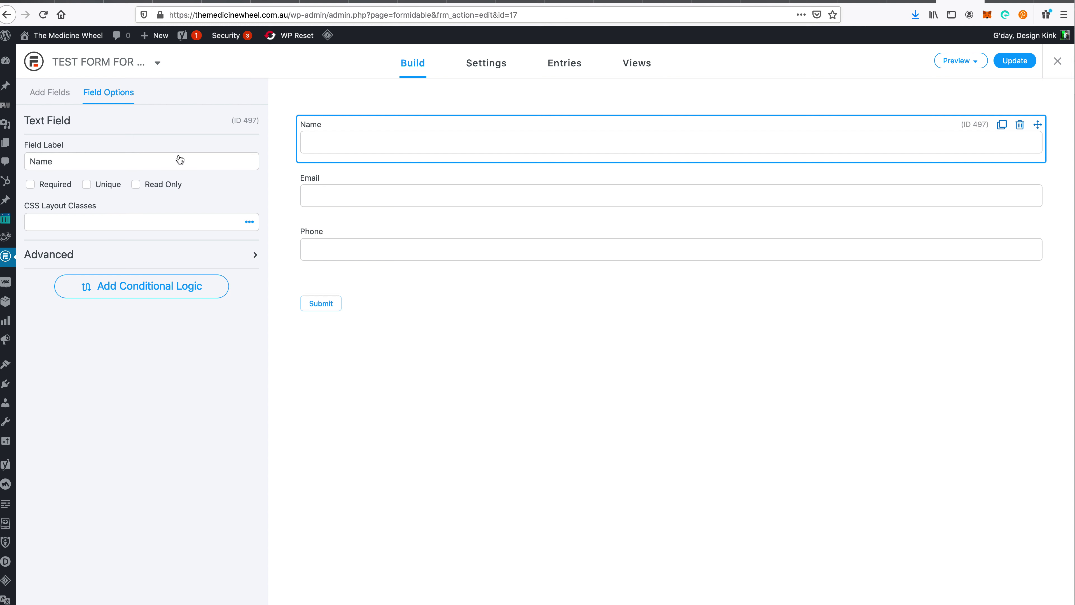
mouse_move(34, 206)
left_click(39, 92)
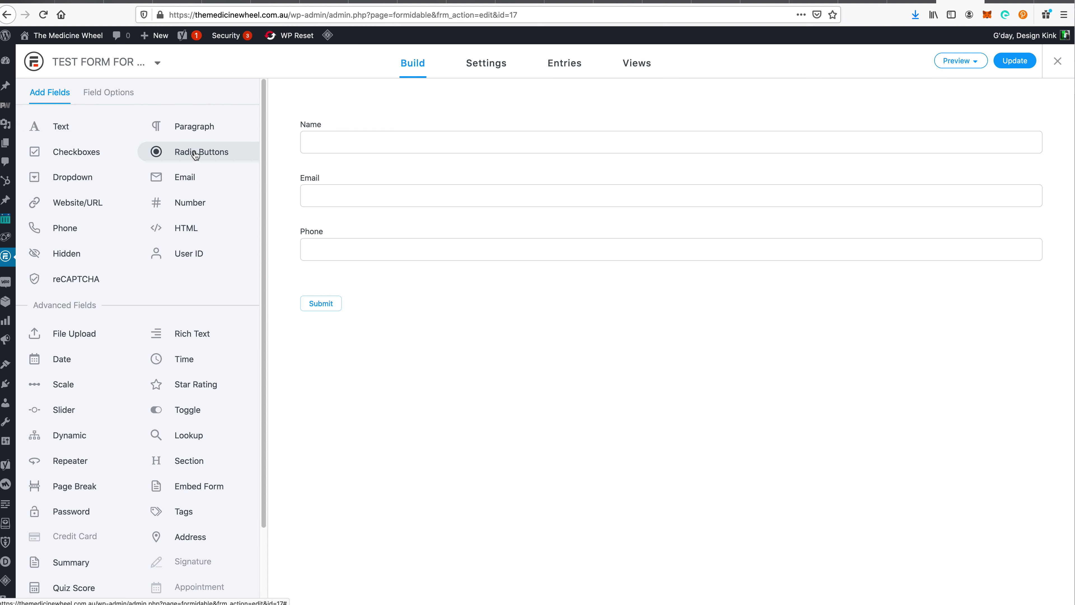
- Add a radio-button question labelled 'What is 1 + 1' below Phone
left_click_drag(195, 155, 362, 256)
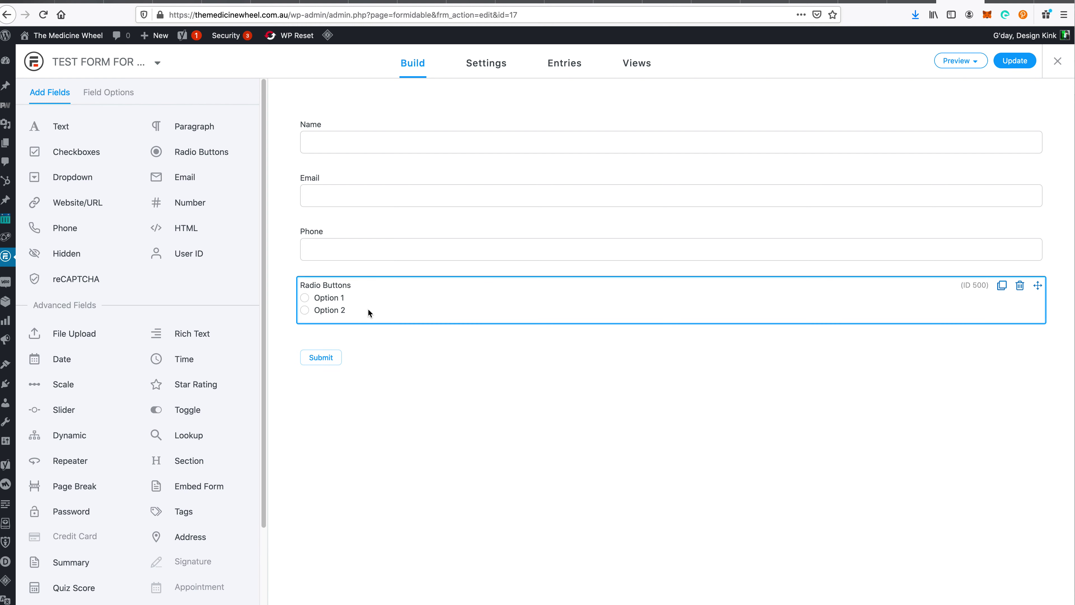
left_click(368, 313)
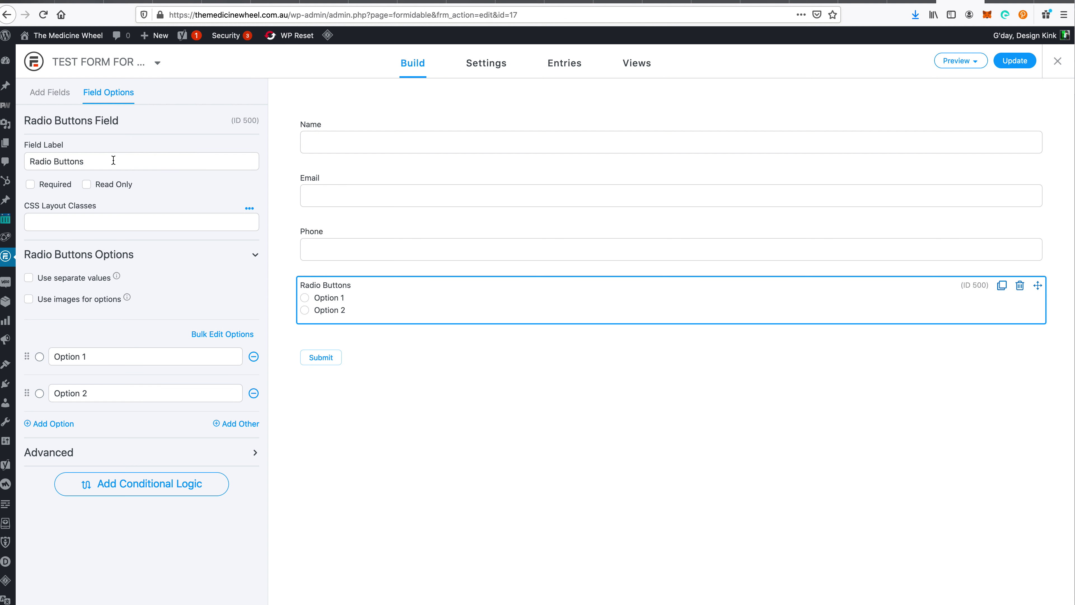
key("shift+alt+Left")
key("shift+alt+Left")
type("What is 1 + 1")
- Give the 'What is 1 + 1' question the answer choices 1, 2 and 3
left_click(89, 356)
type("1")
left_click(105, 388)
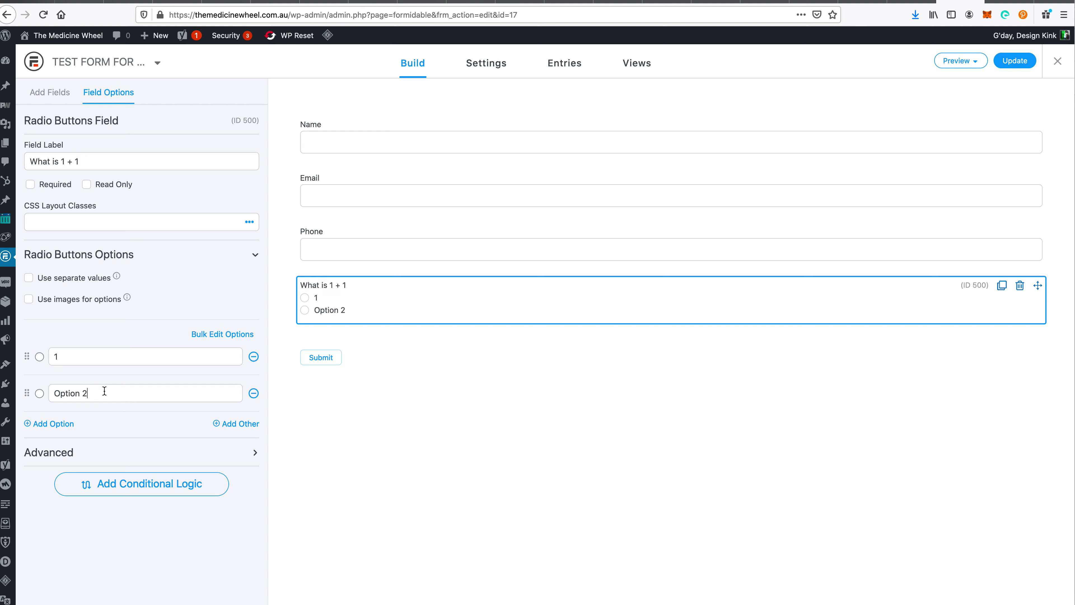
type("2")
left_click(238, 424)
left_click(60, 424)
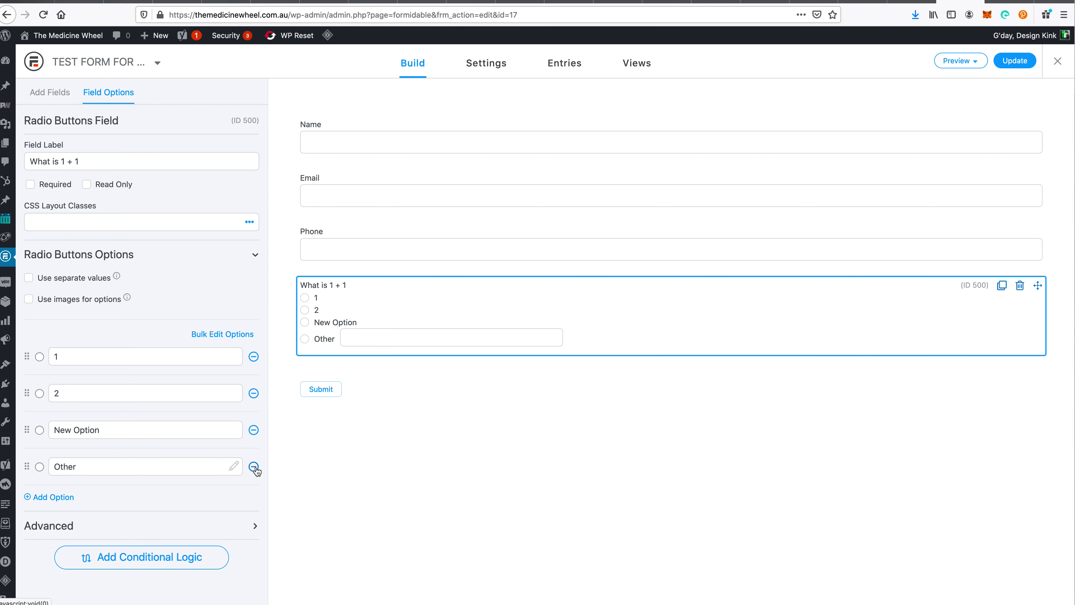
left_click(254, 466)
left_click(113, 426)
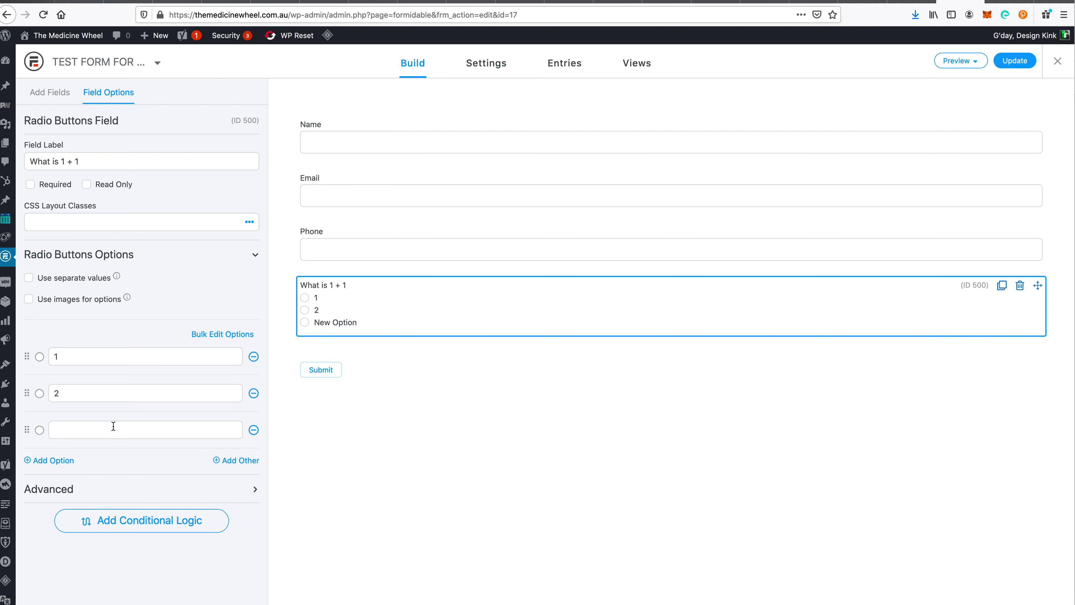
type("3")
left_click(153, 564)
left_click(43, 98)
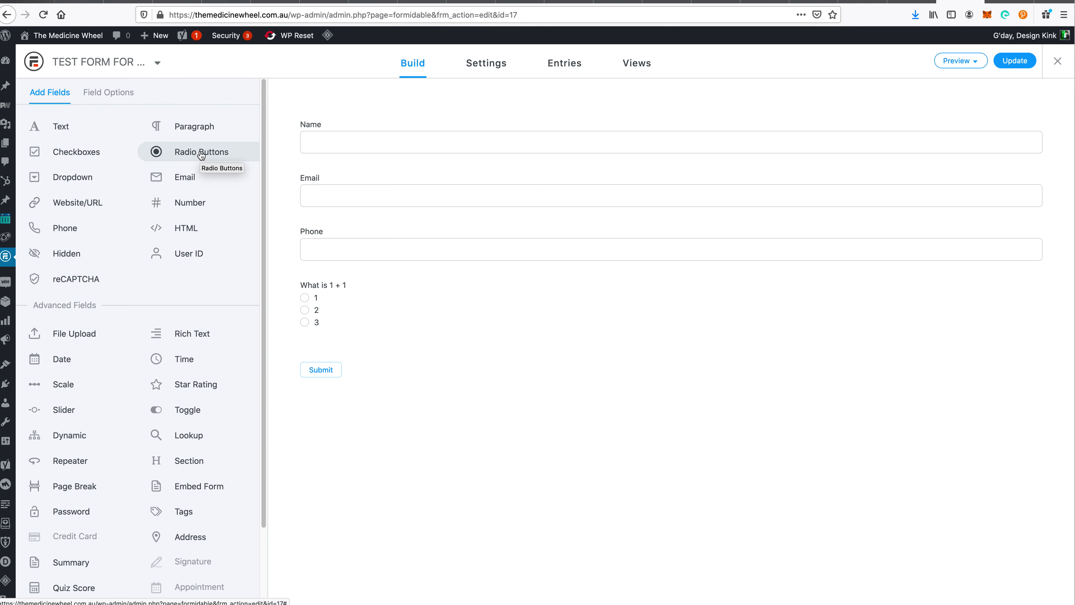
- Add a second radio question labelled 'What is the first letter of the alphabet'
left_click_drag(201, 154, 362, 332)
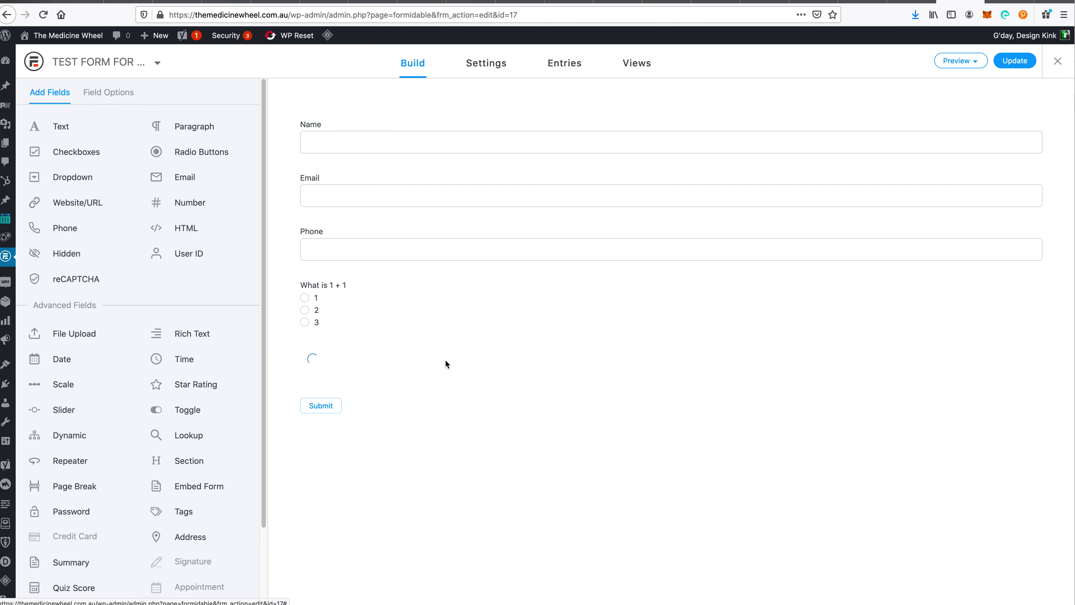
left_click(366, 374)
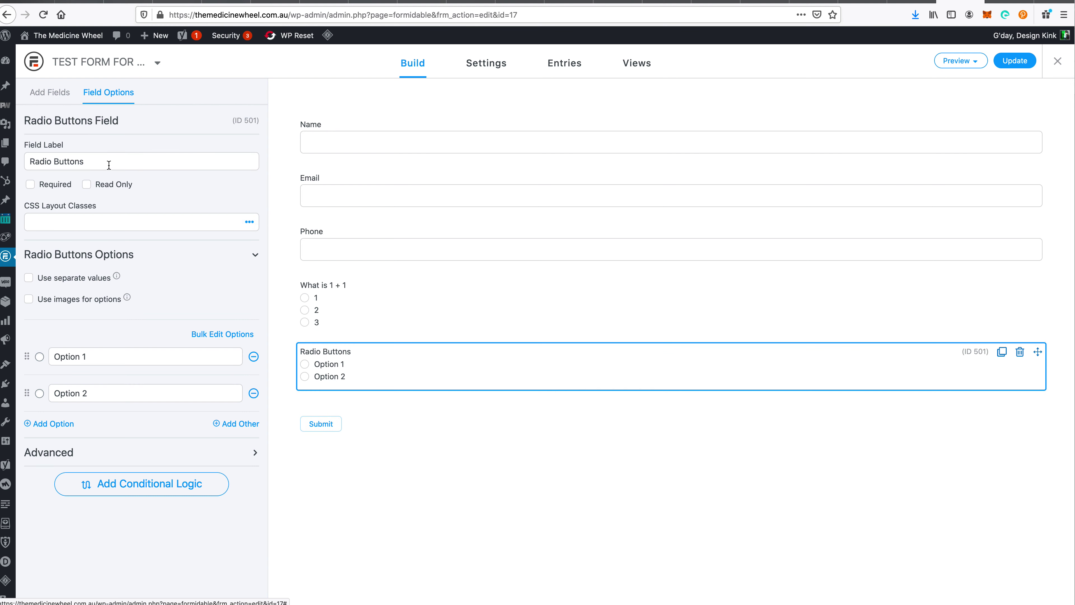
triple_click(93, 161)
type("What is the first letter of the alphabet")
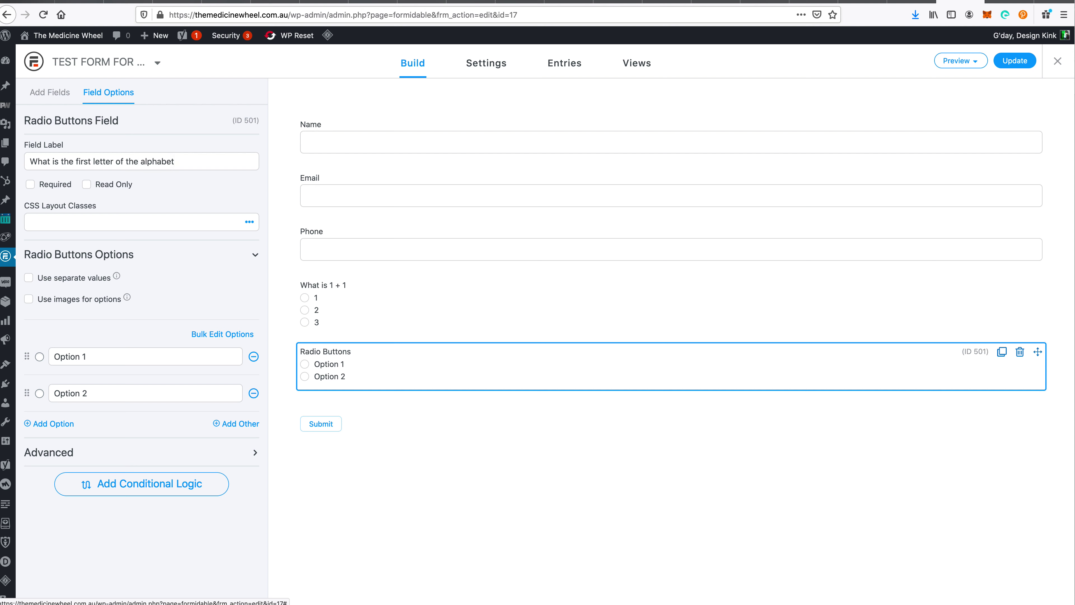
- Set its answer choices to A, B and 'All of the above'
triple_click(106, 356)
type("A")
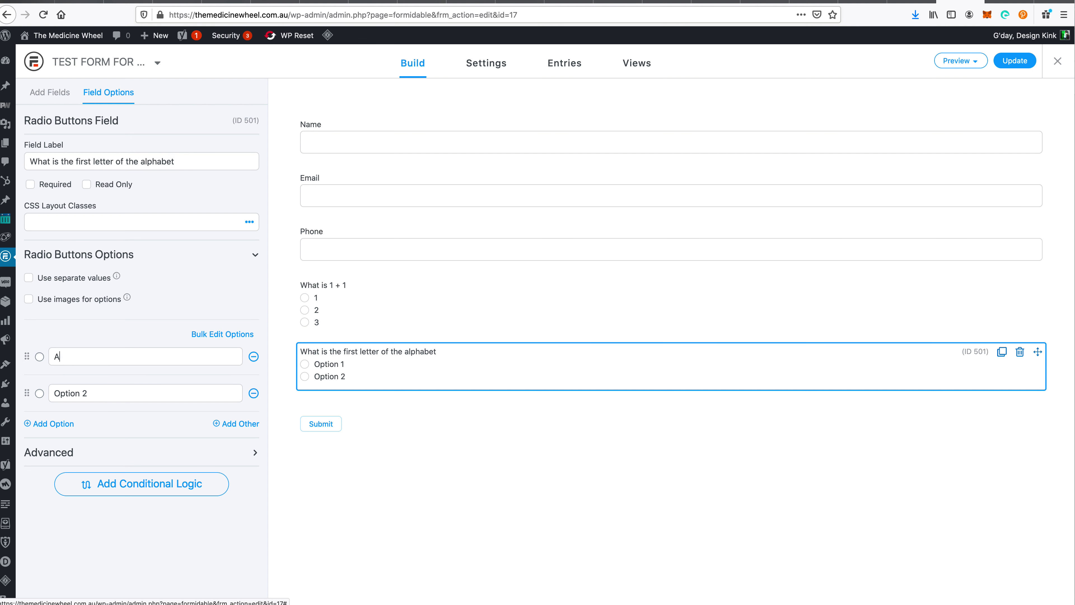
triple_click(104, 385)
type("B")
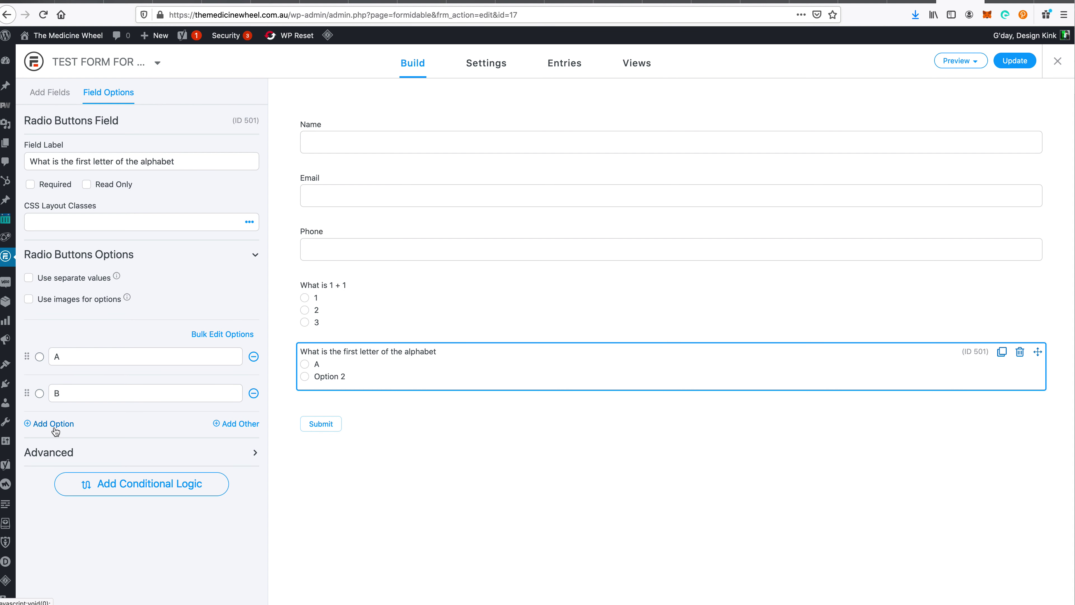
left_click(52, 424)
left_click(85, 424)
type("A")
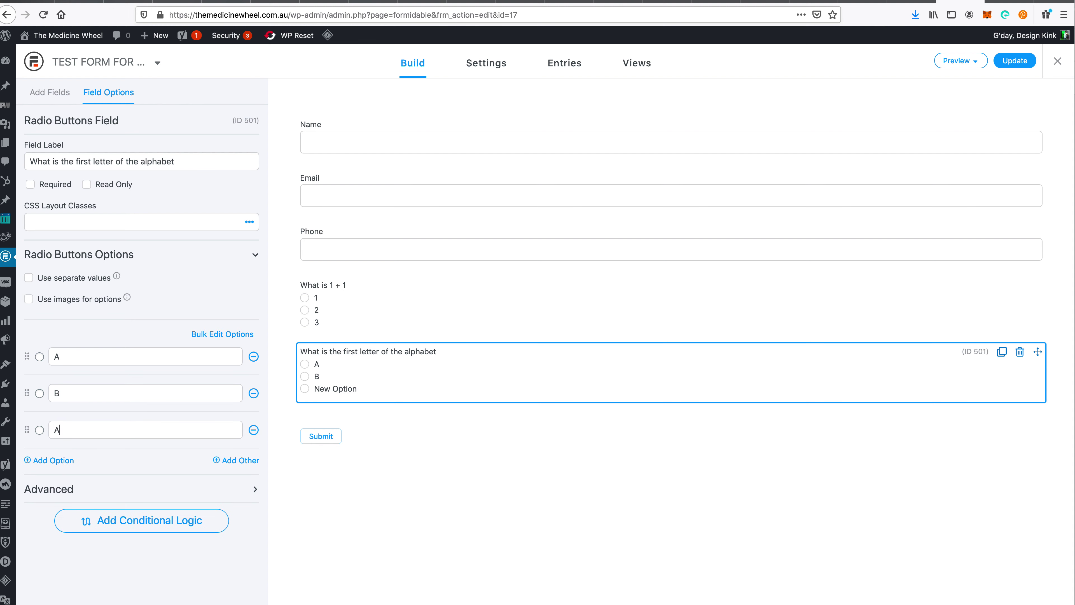
type("ll of the above")
- Add a radio question labelled 'What is the capital city of Australia'
left_click(50, 92)
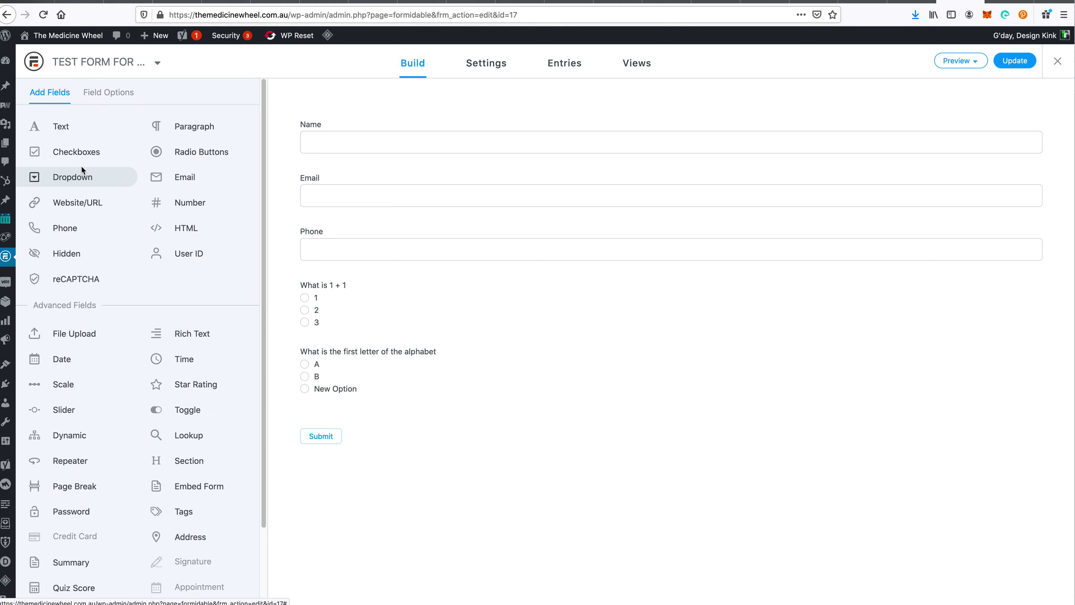
left_click_drag(195, 153, 402, 391)
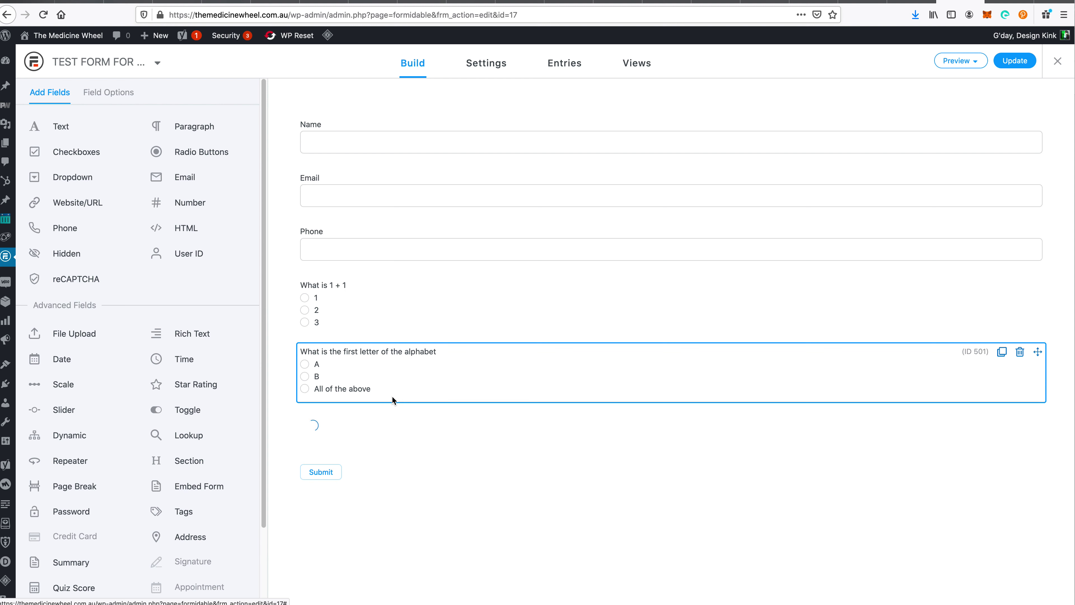
left_click(362, 435)
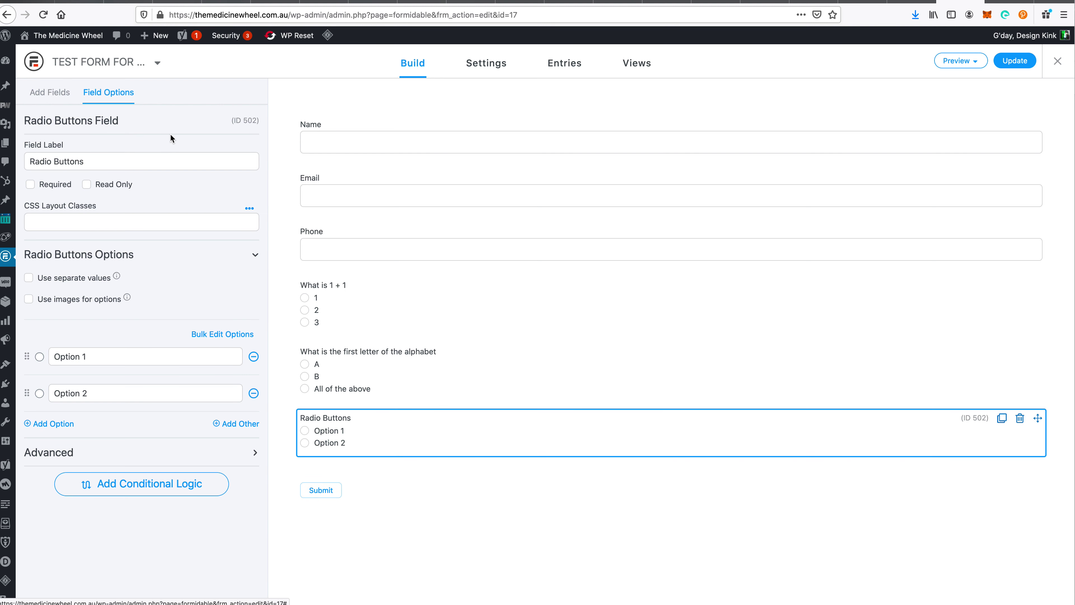
left_click_drag(88, 162, 28, 162)
triple_click(117, 161)
type("WHat os")
key("BackSpace")
key("BackSpace")
key("BackSpace")
key("BackSpace")
key("BackSpace")
key("BackSpace")
key("BackSpace")
type("hat is the capital city of Australia")
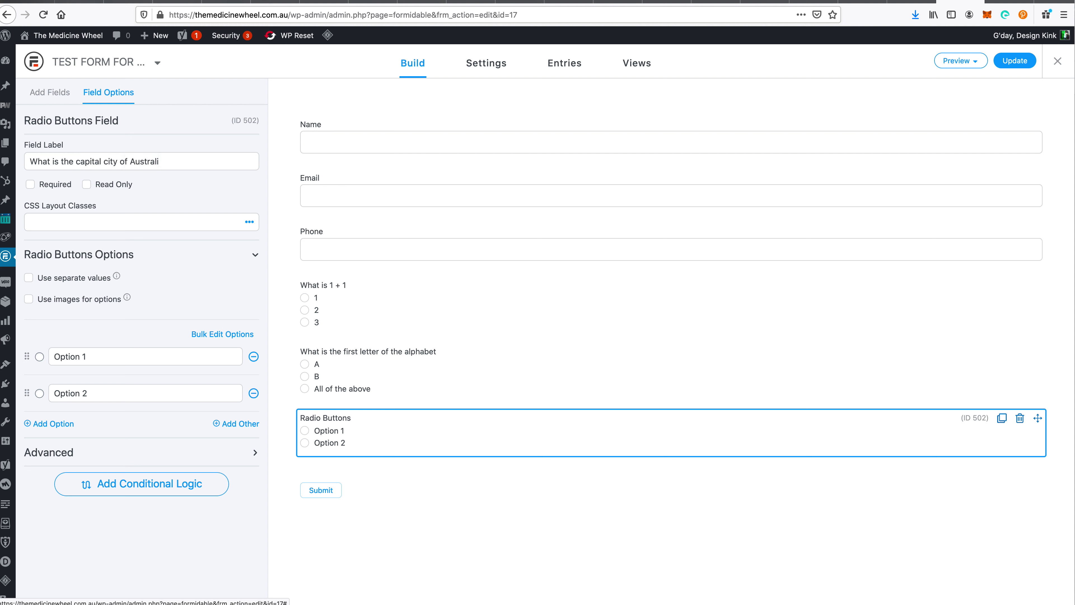
- Set the Australia question's choices to Sydney, New York and Canberra
triple_click(81, 356)
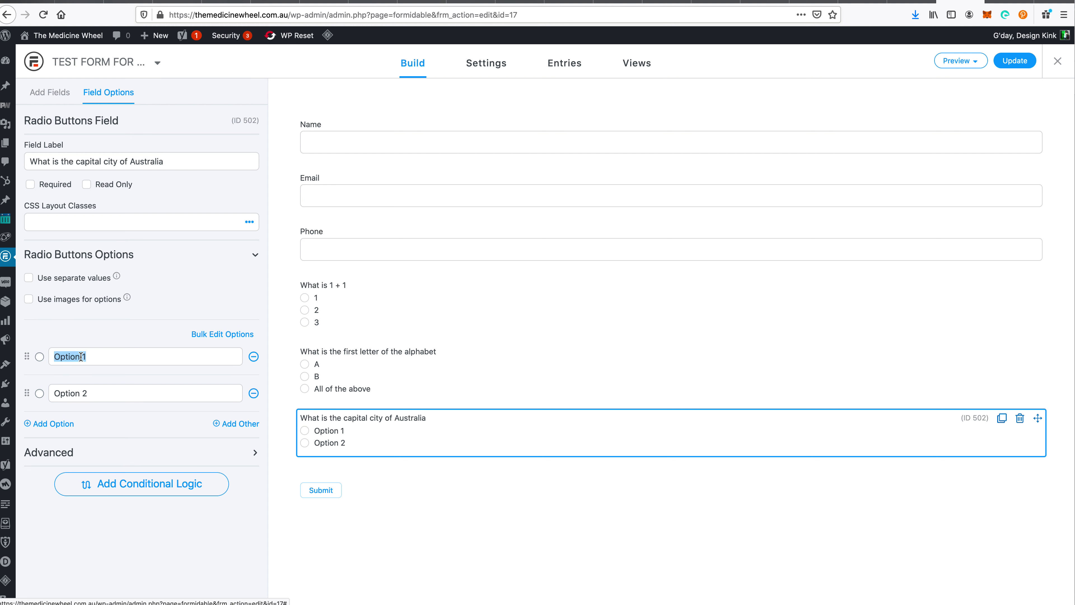
type("Sydney")
triple_click(109, 390)
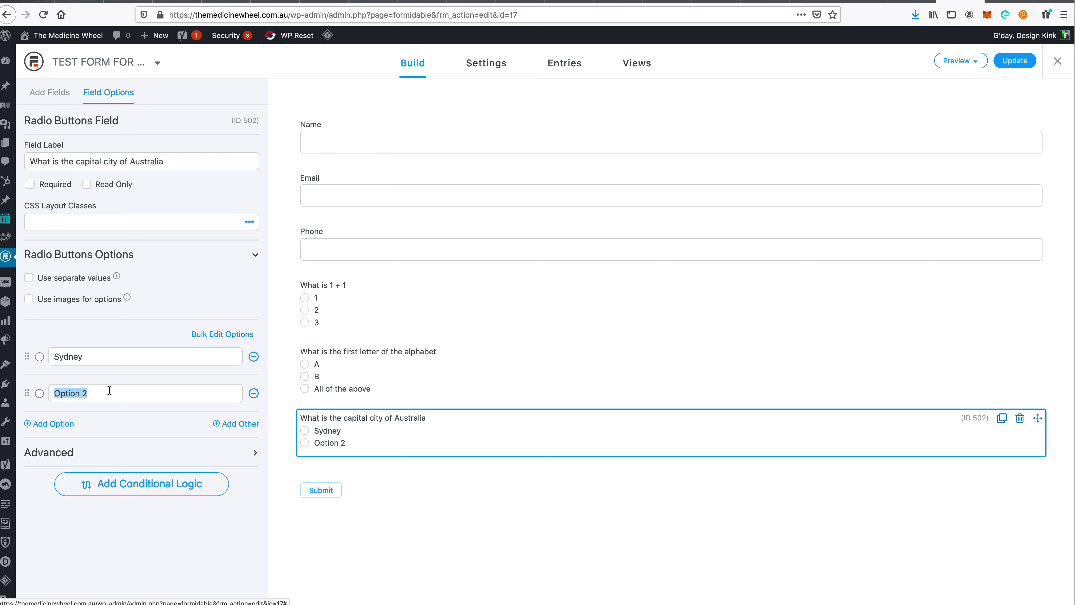
type("New Yor")
key("super+a")
key("Right")
type("k")
left_click(60, 424)
triple_click(59, 427)
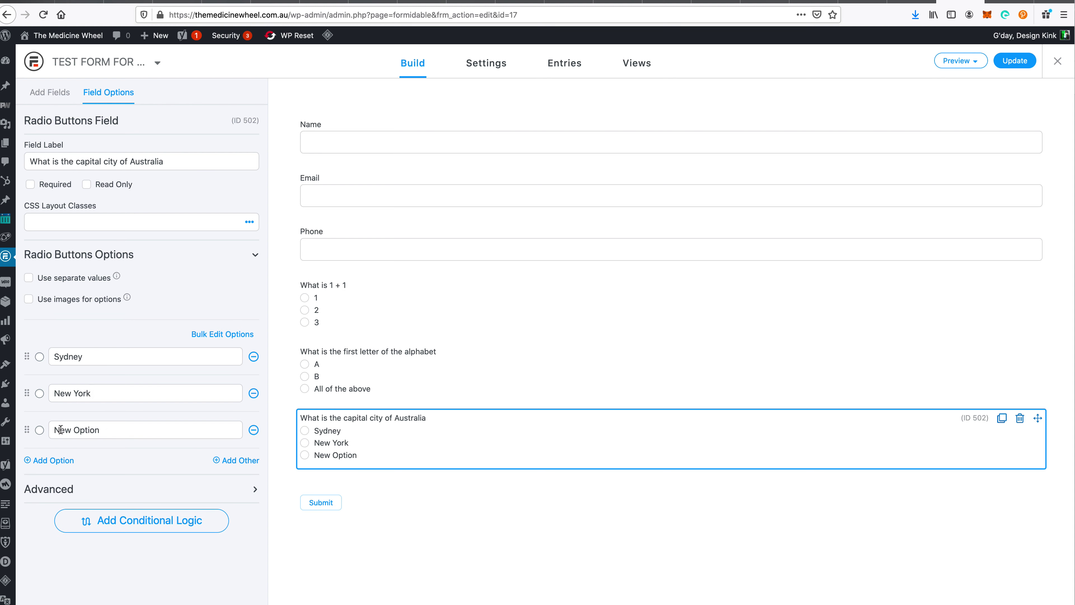
key("BackSpace")
type("Canberra")
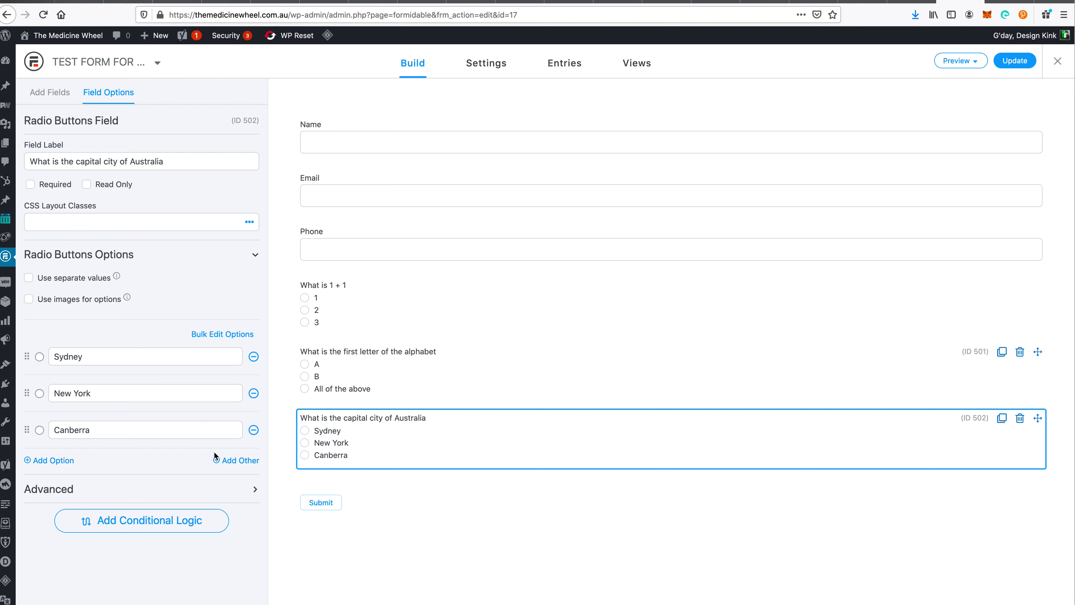
- Add a Quiz Score field below the Australia question, then view the quiz how-to article
left_click(49, 93)
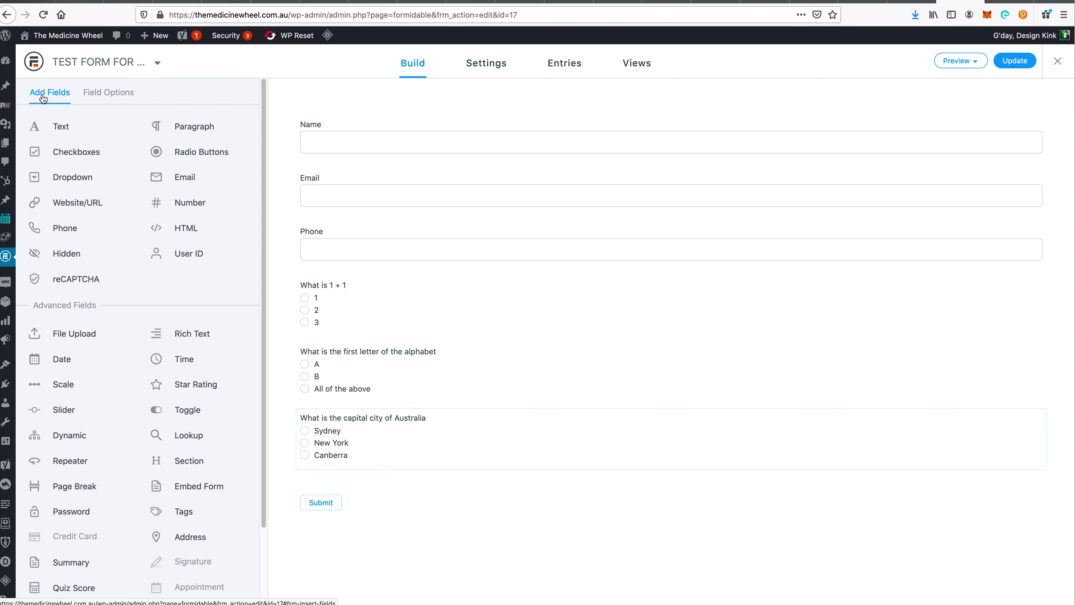
scroll(170, 333, "down", 2)
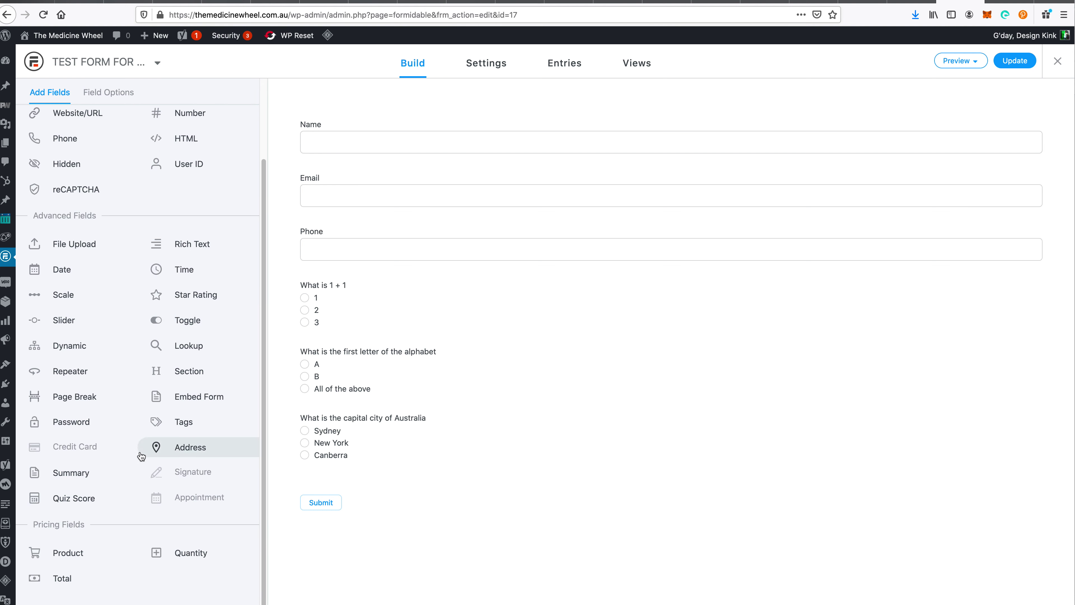
left_click_drag(71, 496, 383, 463)
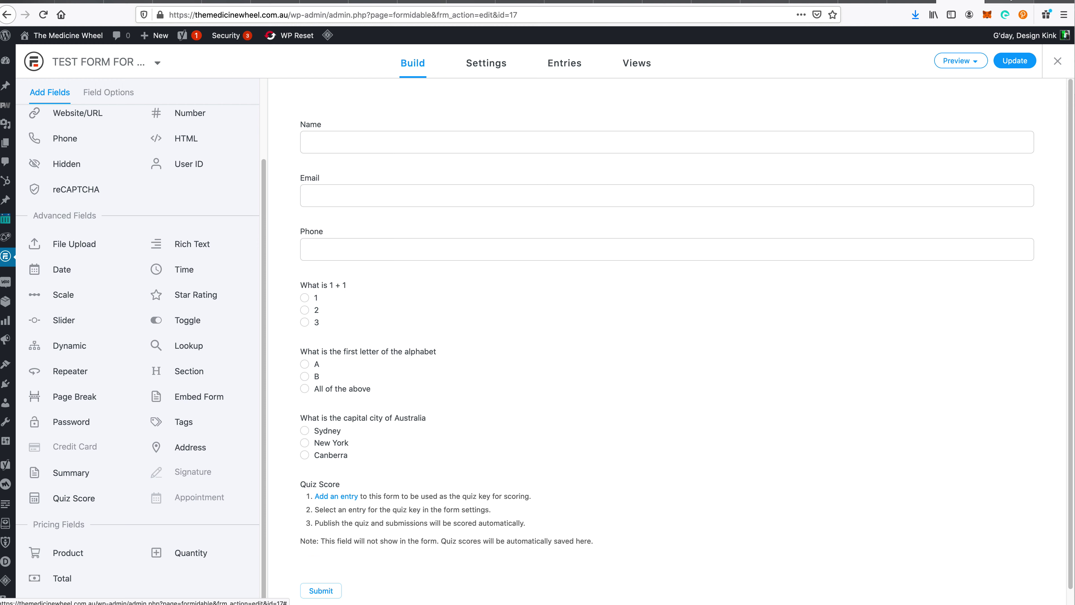
left_click(716, 2)
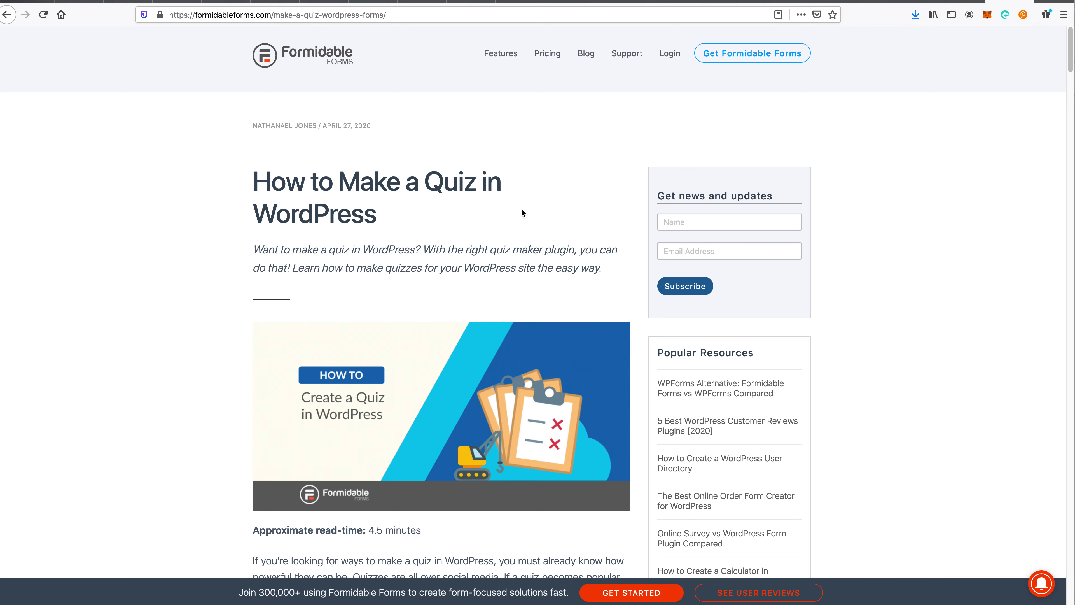
scroll(450, 322, "down", 10)
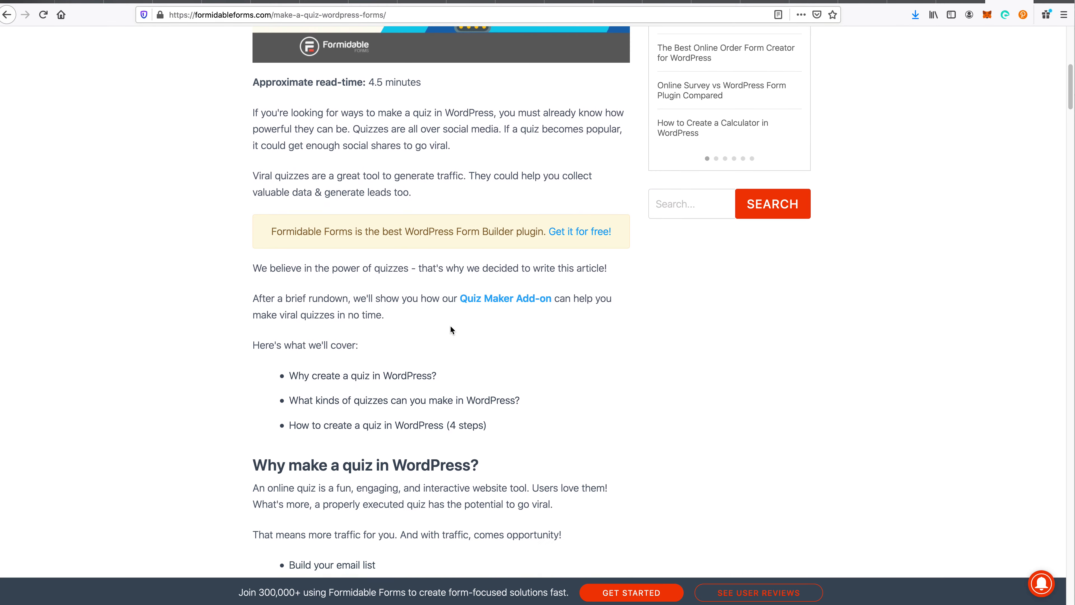
scroll(451, 327, "down", 15)
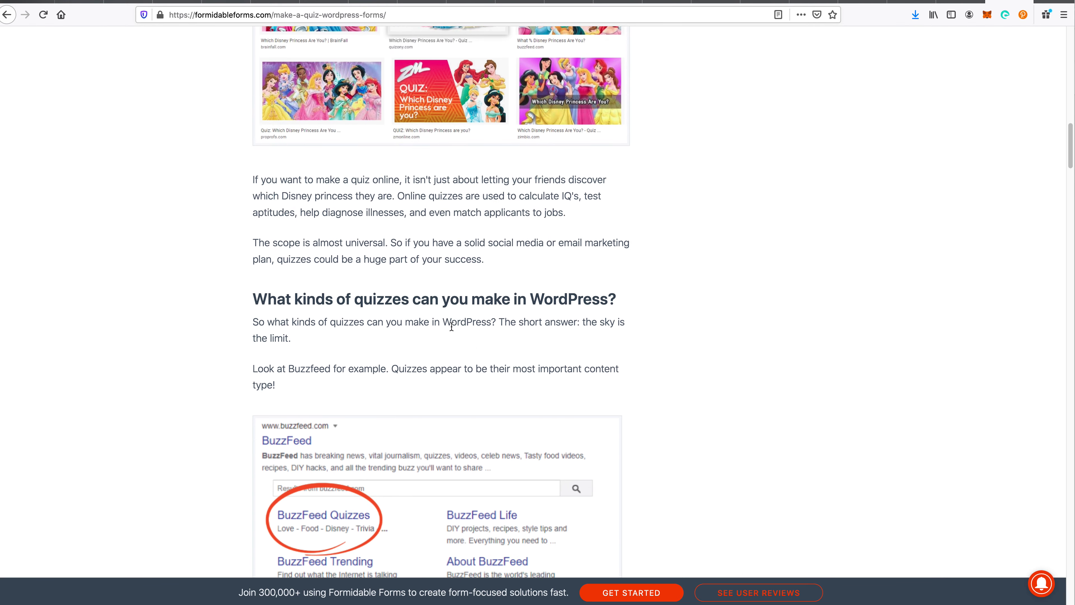
scroll(452, 326, "down", 13)
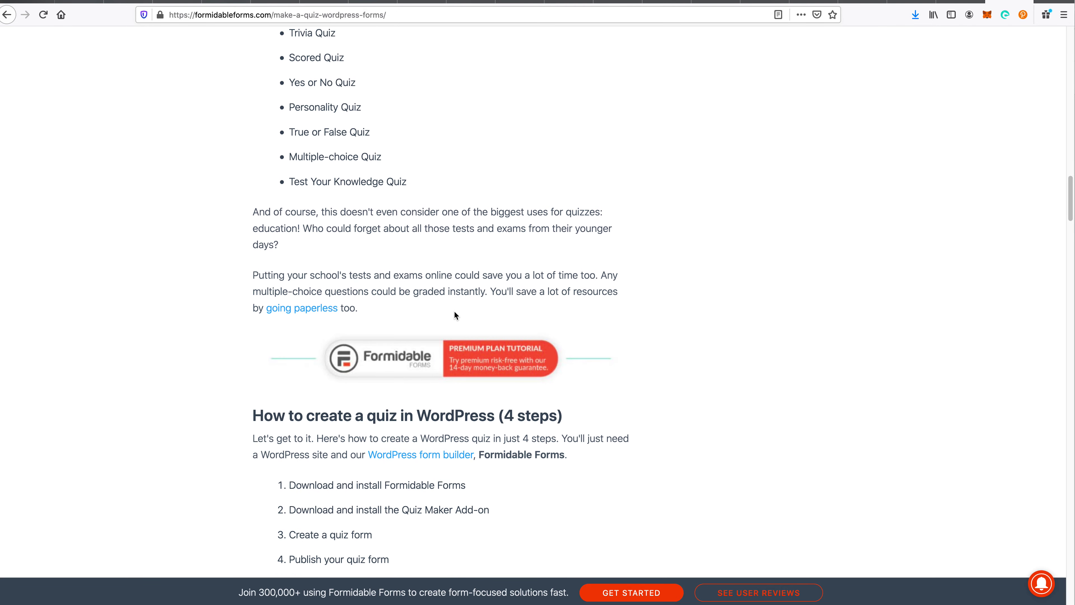
scroll(455, 315, "down", 9)
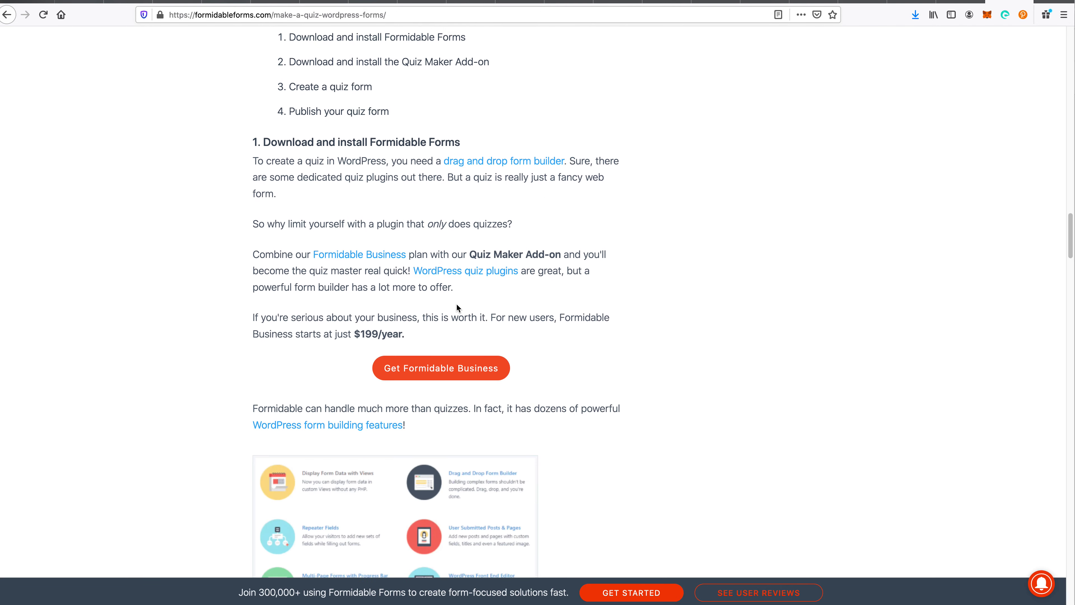
scroll(457, 303, "down", 15)
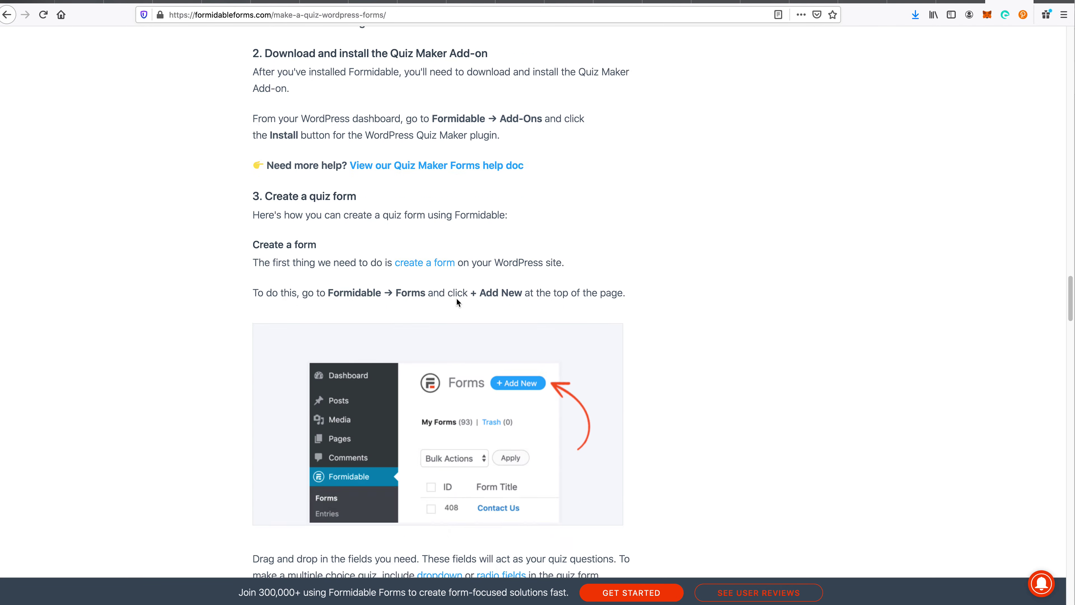
scroll(456, 297, "down", 13)
scroll(455, 294, "down", 5)
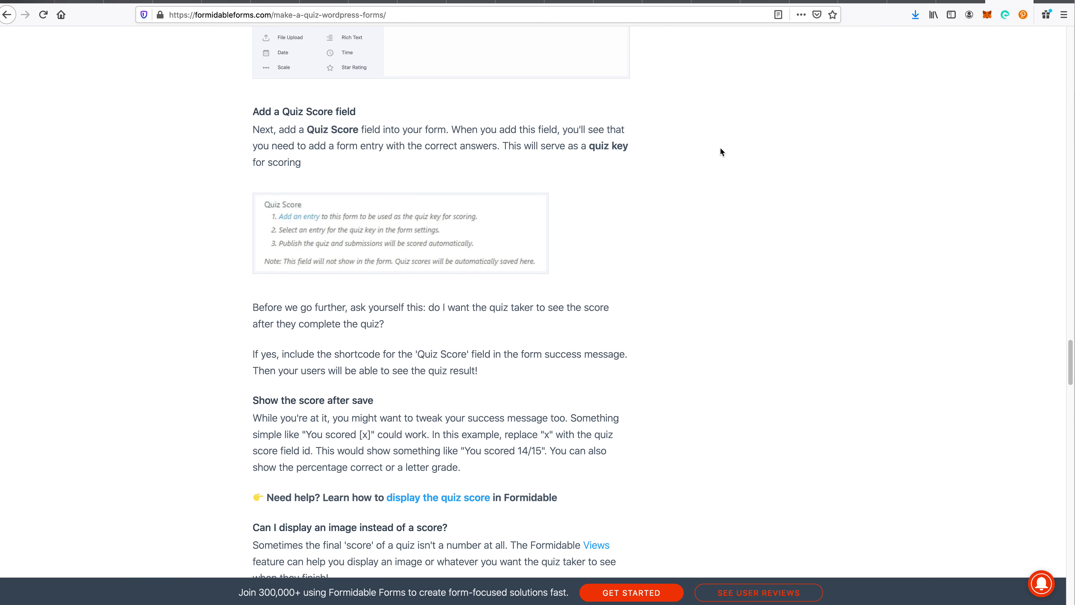
scroll(639, 226, "down", 10)
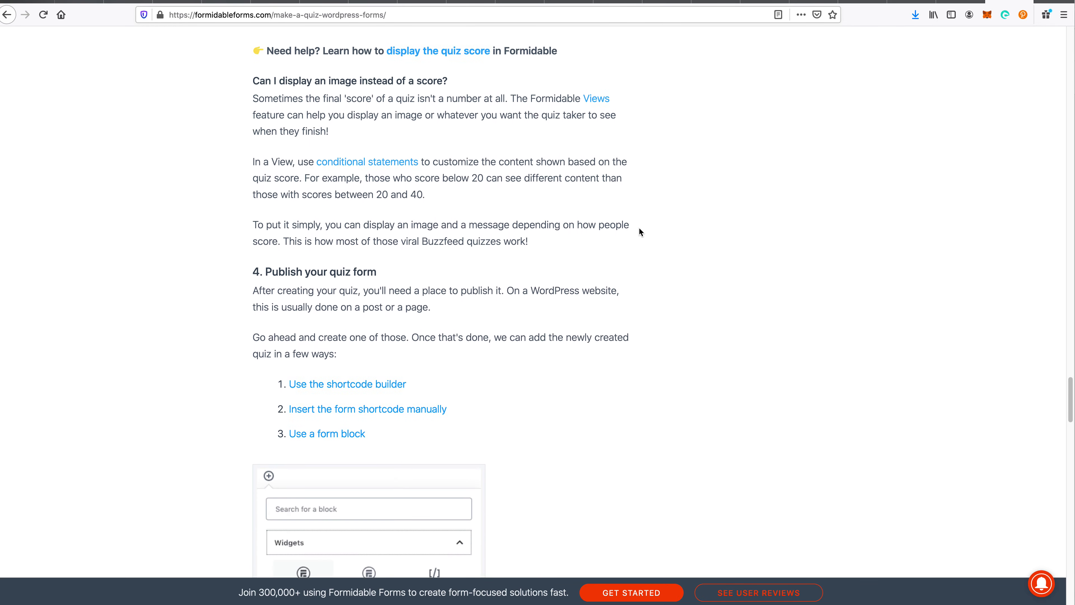
scroll(640, 225, "down", 4)
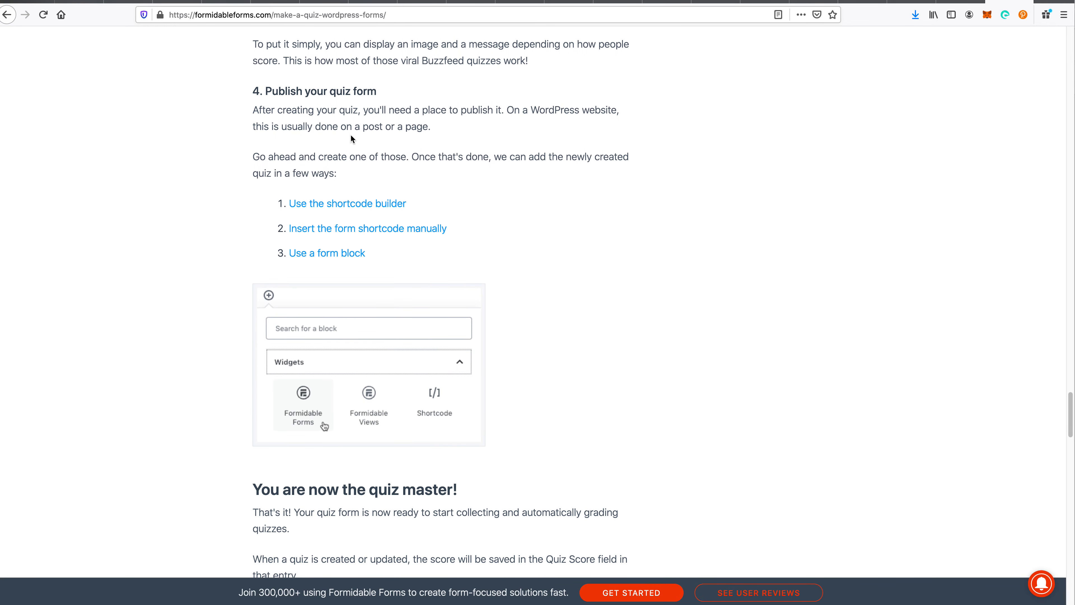
scroll(355, 133, "down", 2)
scroll(357, 130, "up", 8)
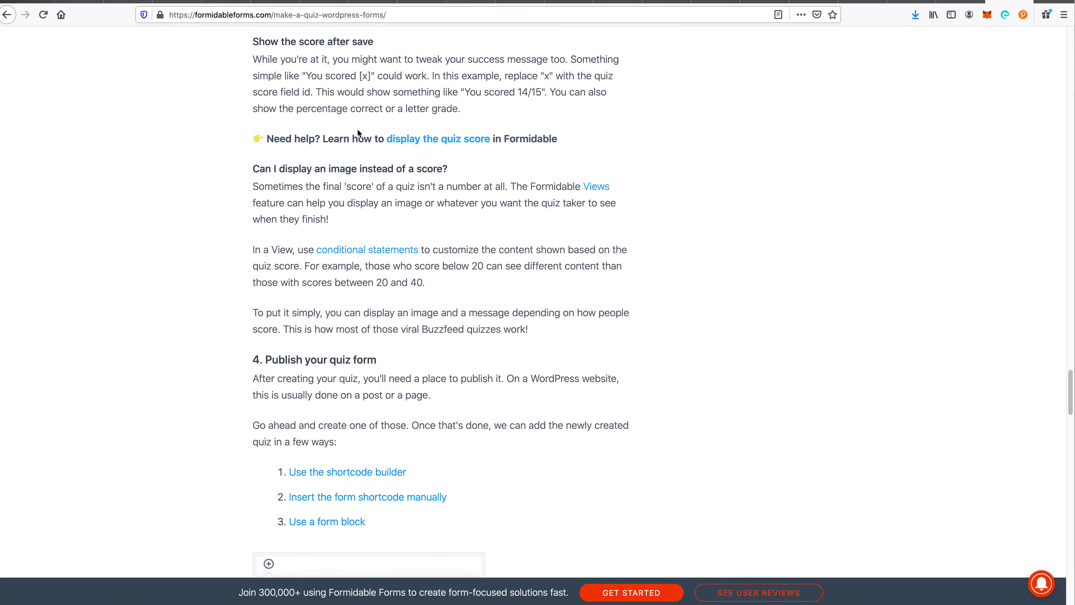
- Read the guide on displaying the quiz score, then return to the form builder
left_click(412, 146)
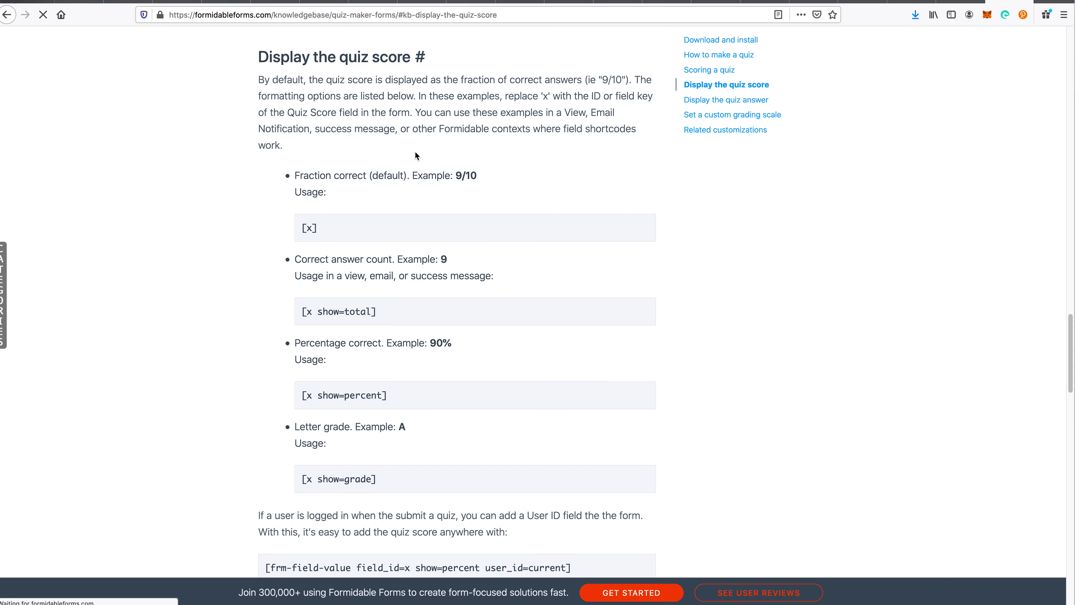
scroll(473, 211, "up", 20)
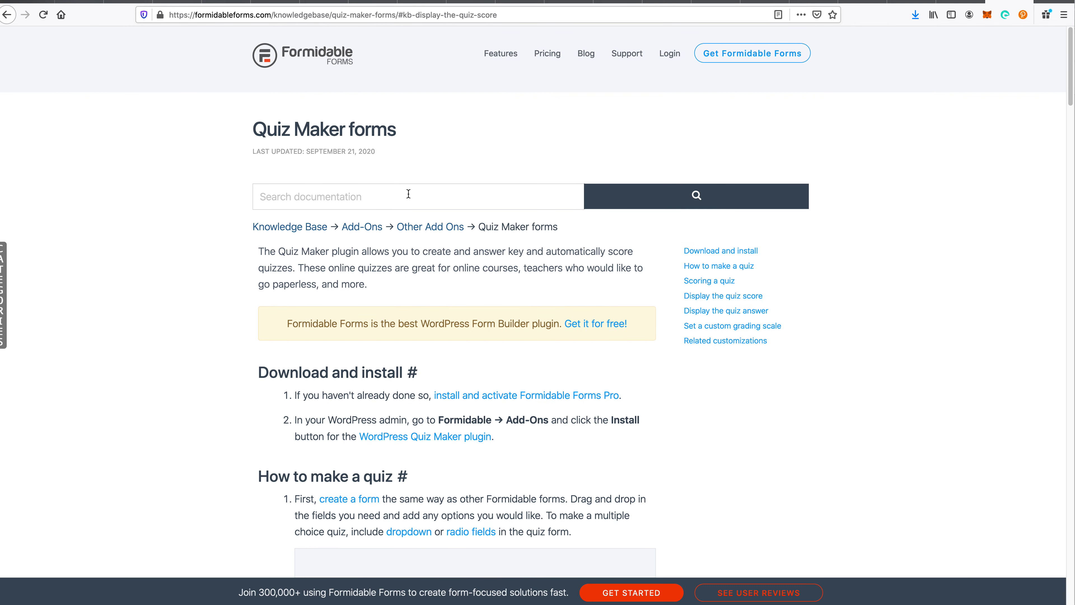
scroll(455, 376, "down", 20)
scroll(471, 380, "down", 10)
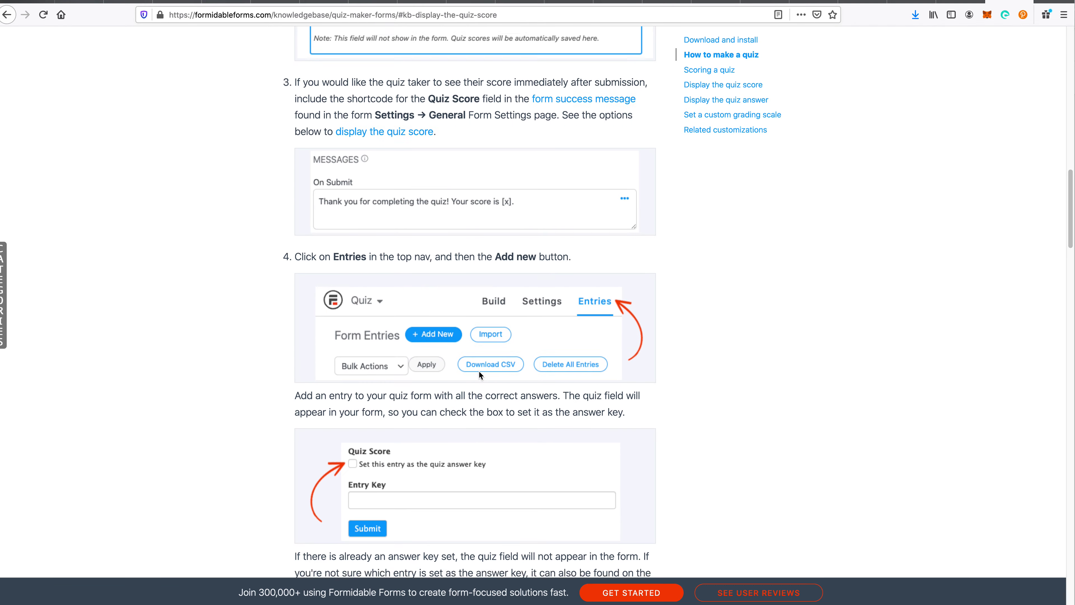
scroll(476, 379, "up", 10)
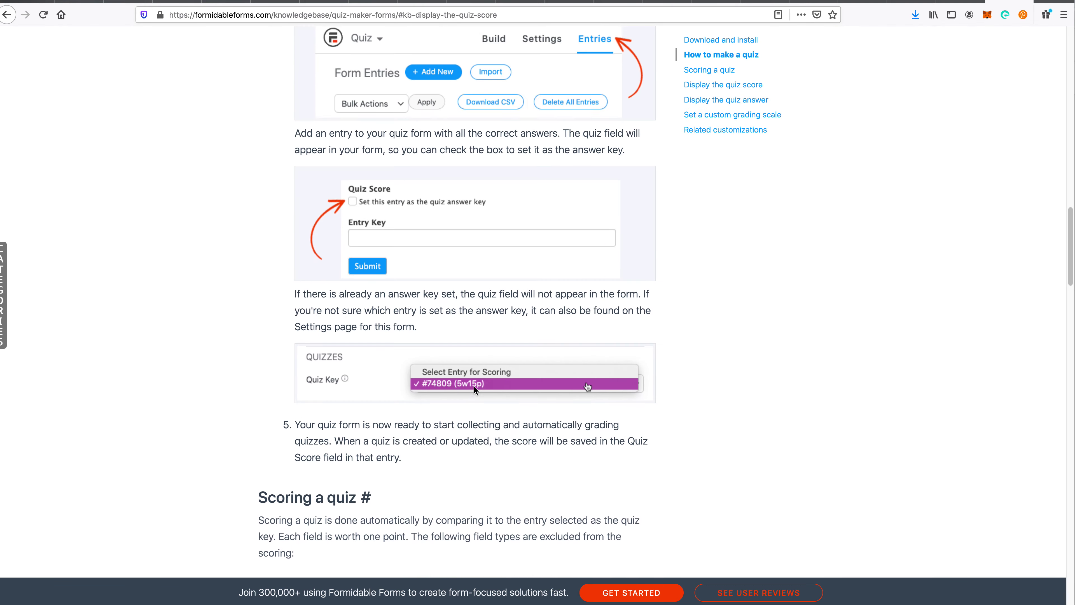
scroll(474, 385, "down", 10)
scroll(476, 386, "up", 10)
scroll(483, 383, "up", 8)
scroll(487, 398, "up", 2)
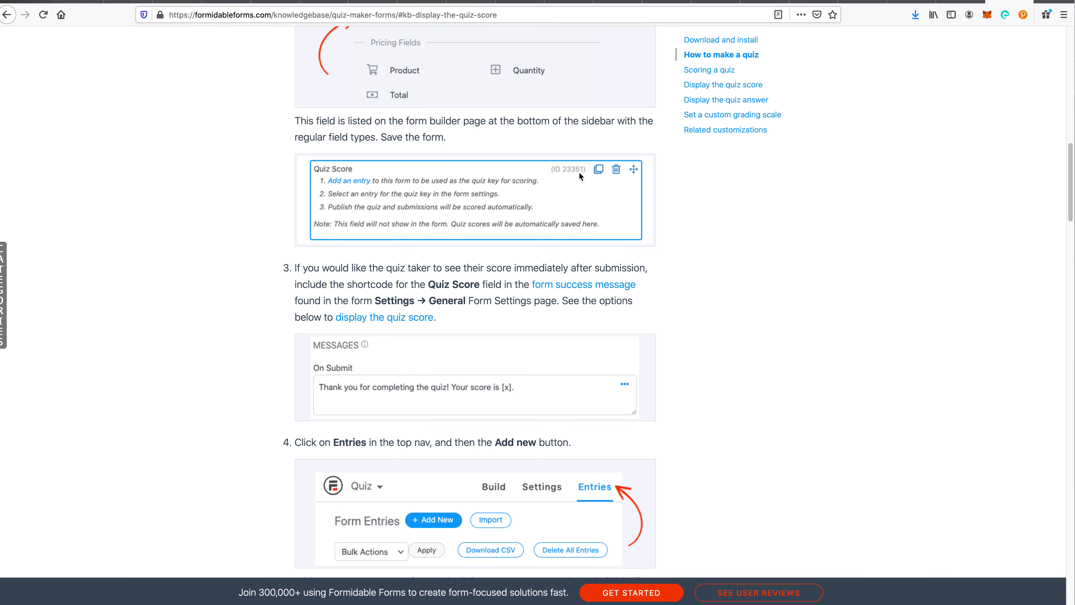
left_click(961, 1)
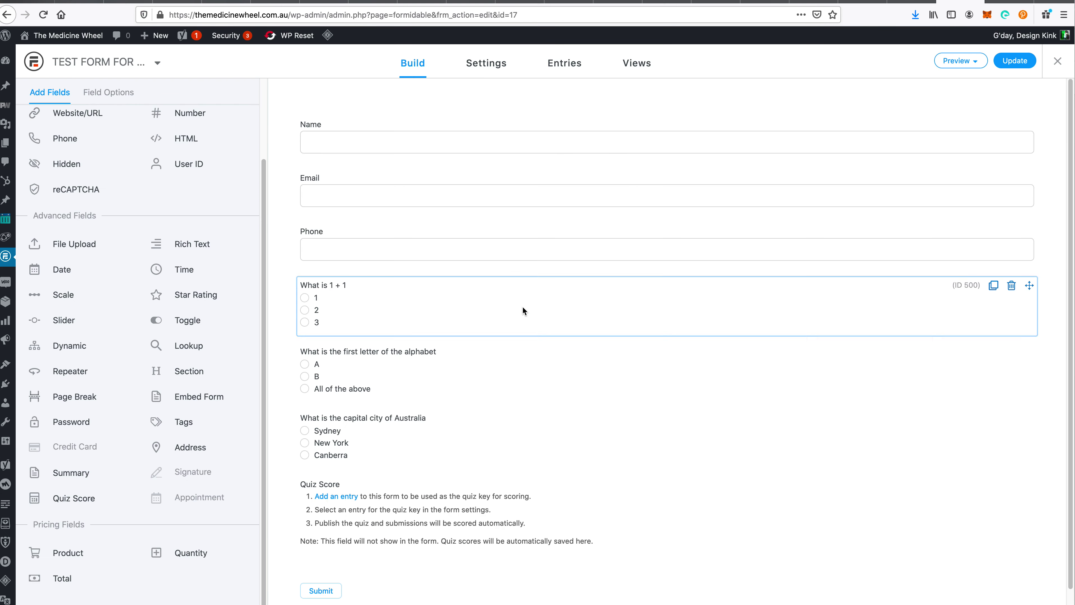
- Look up the Quiz Score field's ID 503 and key in Advanced, then update the form
scroll(522, 311, "down", 1)
left_click(465, 488)
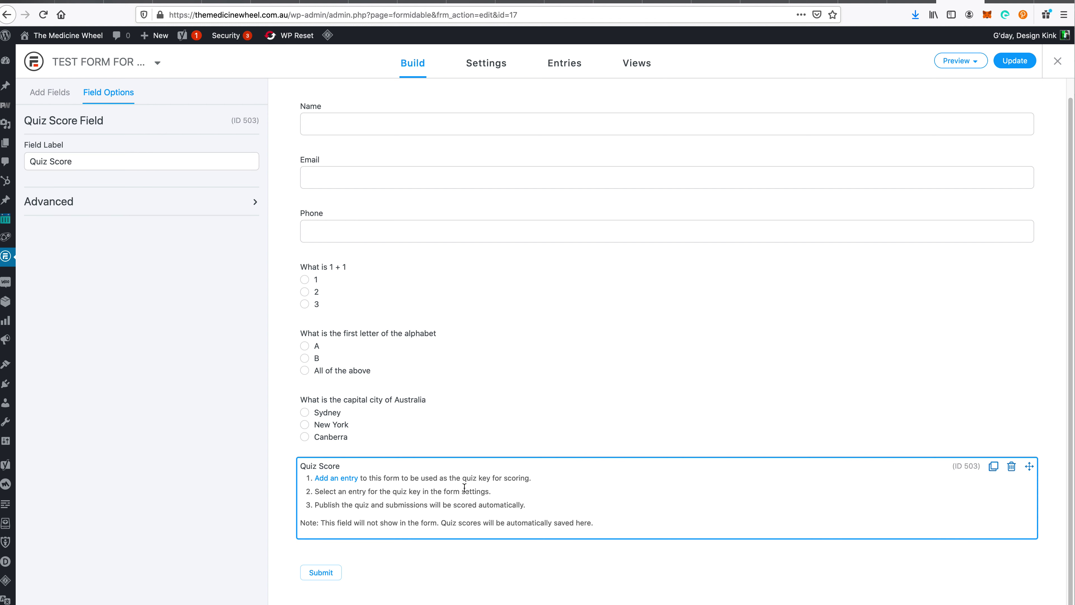
left_click(153, 210)
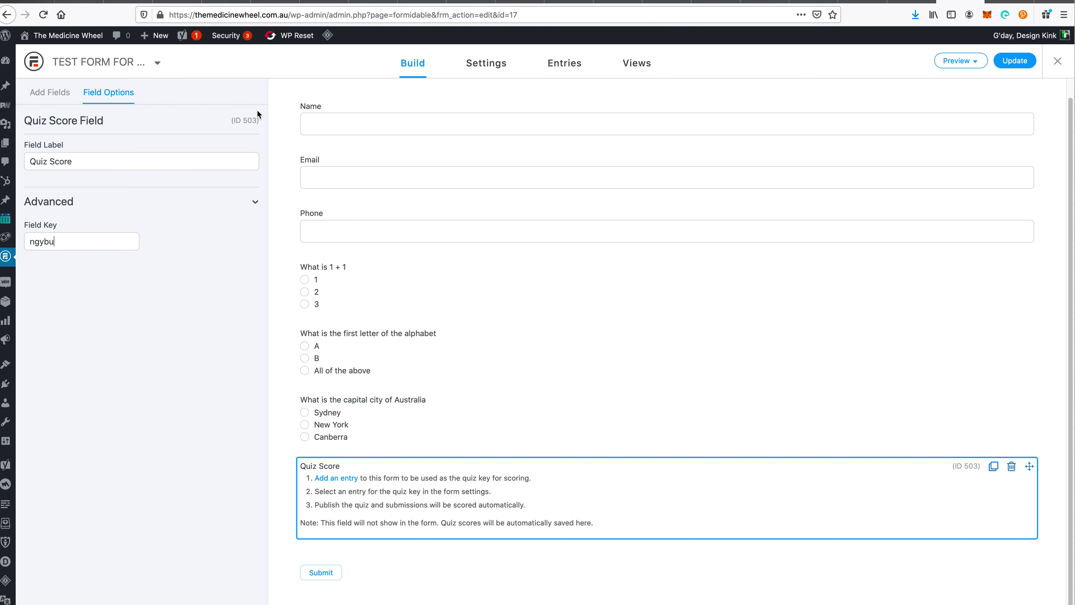
double_click(252, 120)
left_click(1013, 61)
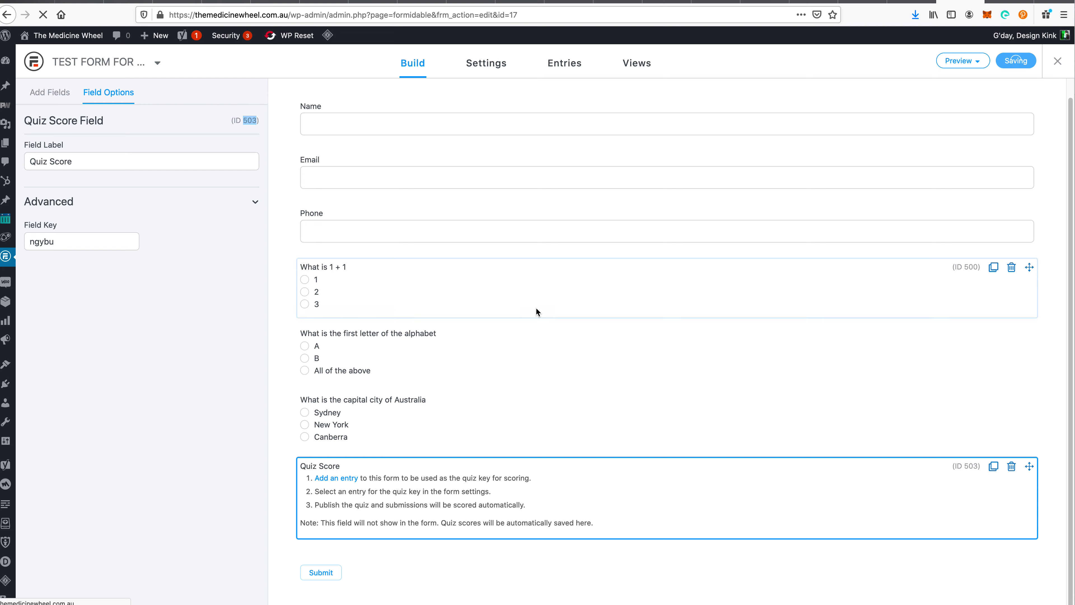
scroll(539, 304, "up", 1)
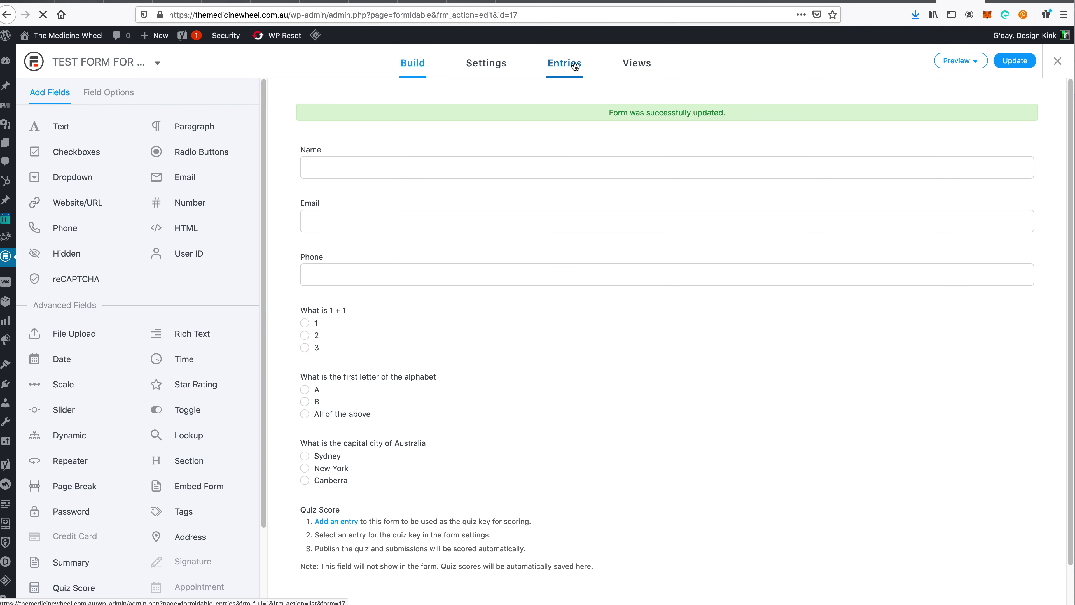
- Start a new quiz entry from the form's Entries page, then return to the quiz guide
left_click(575, 66)
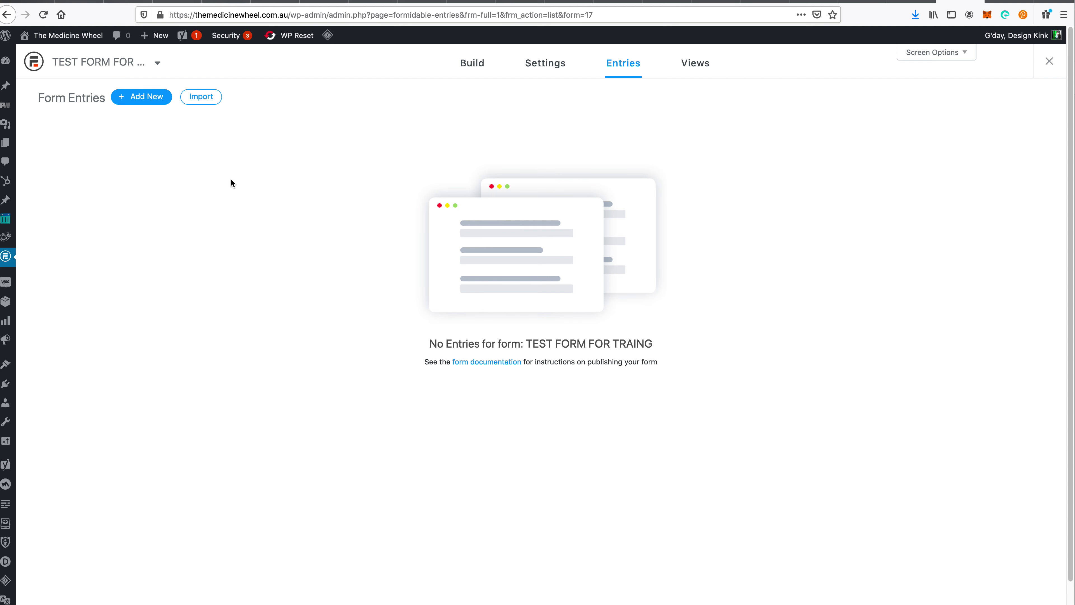
left_click(151, 104)
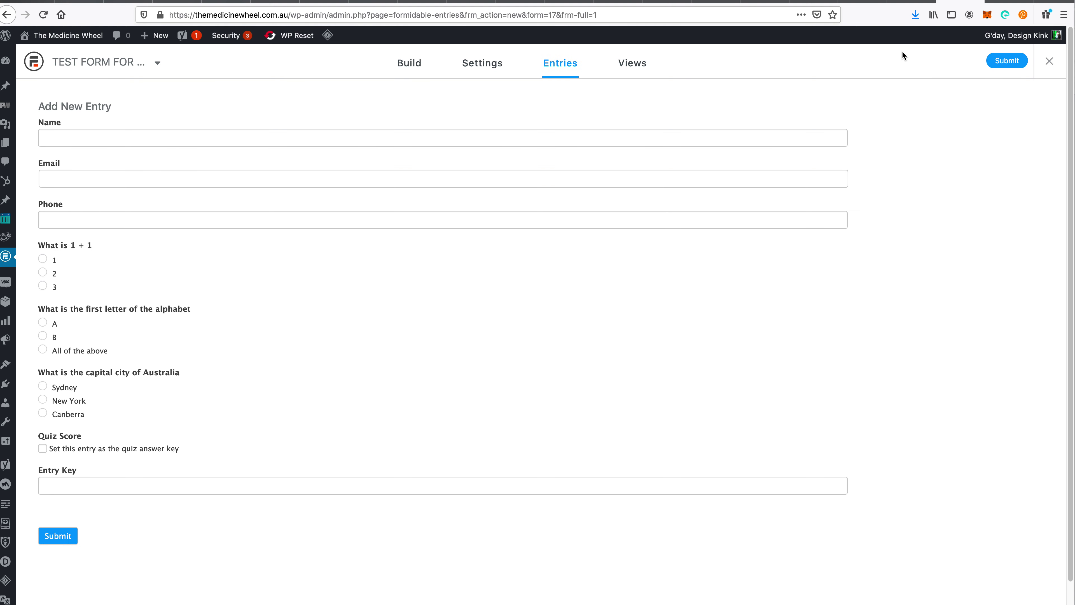
key("ctrl+Tab")
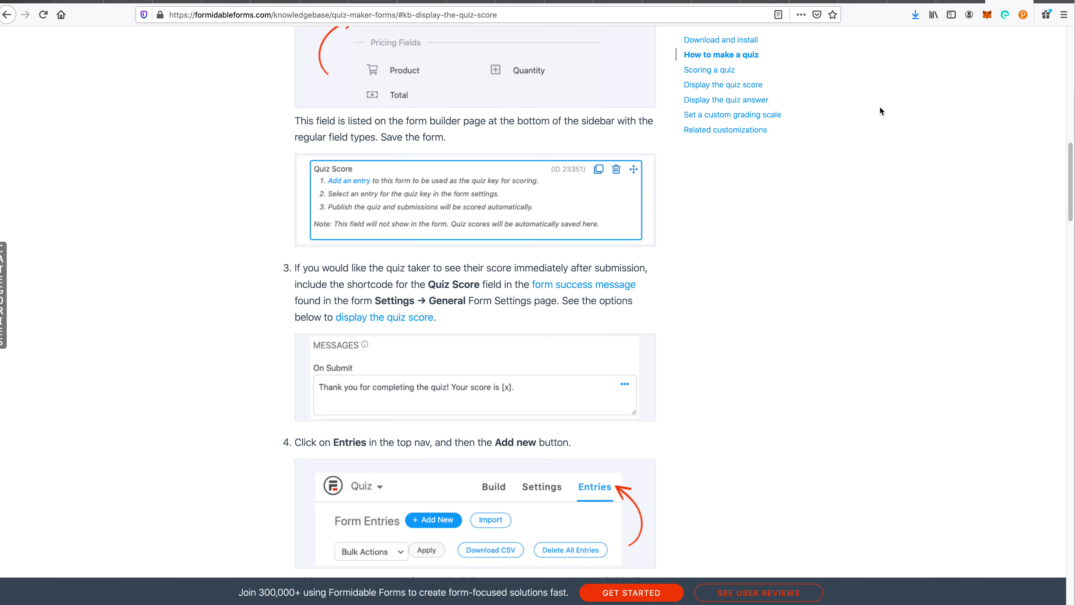
- Read the guide's 'Scoring a quiz' section, then return to the Add New Entry page
scroll(703, 252, "up", 5)
scroll(704, 254, "down", 15)
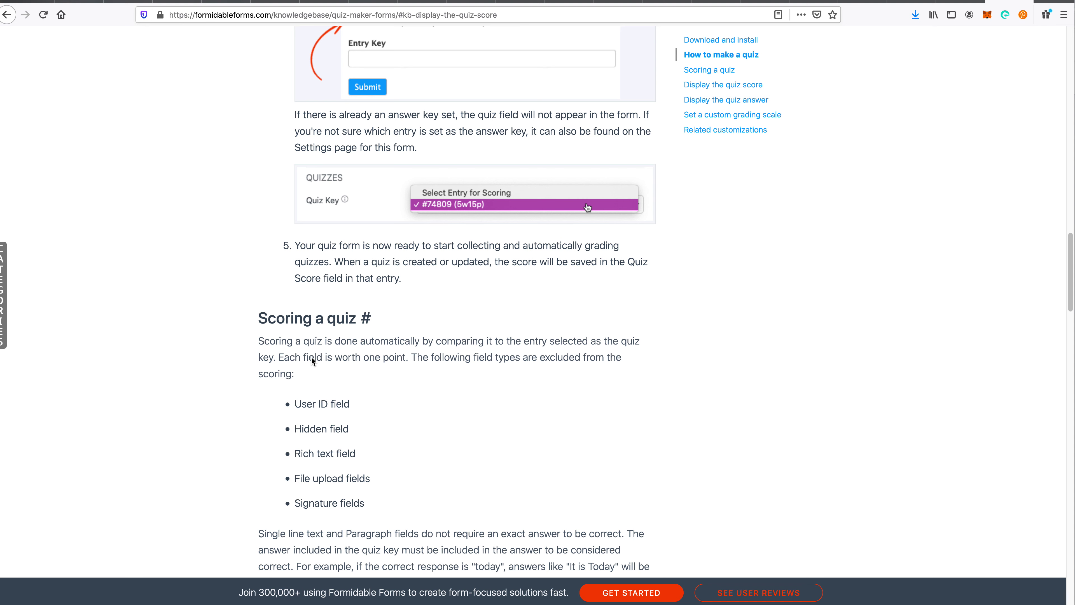
scroll(447, 439, "down", 3)
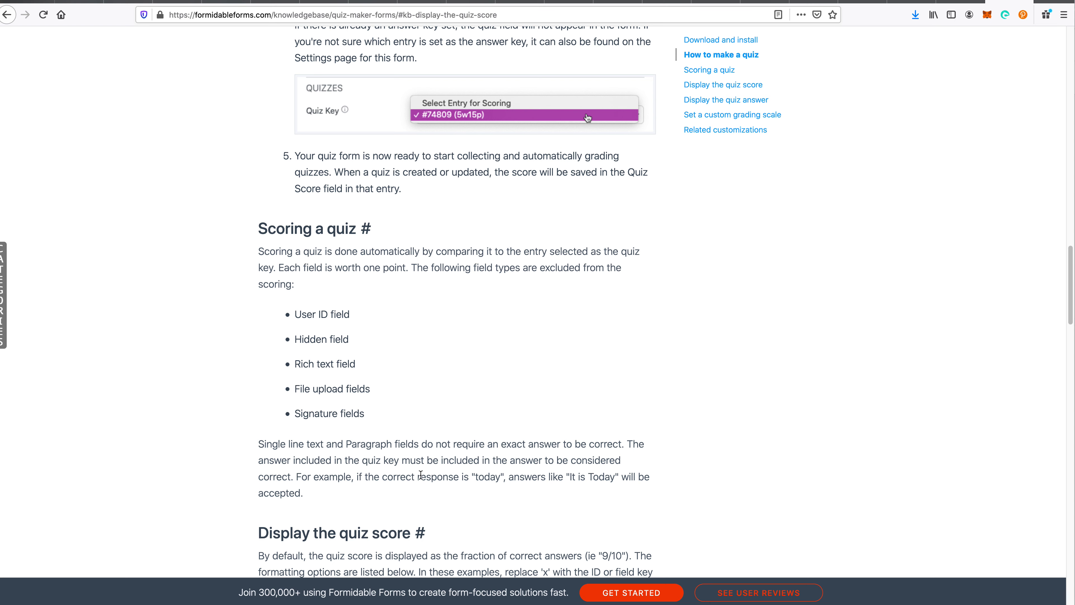
triple_click(325, 477)
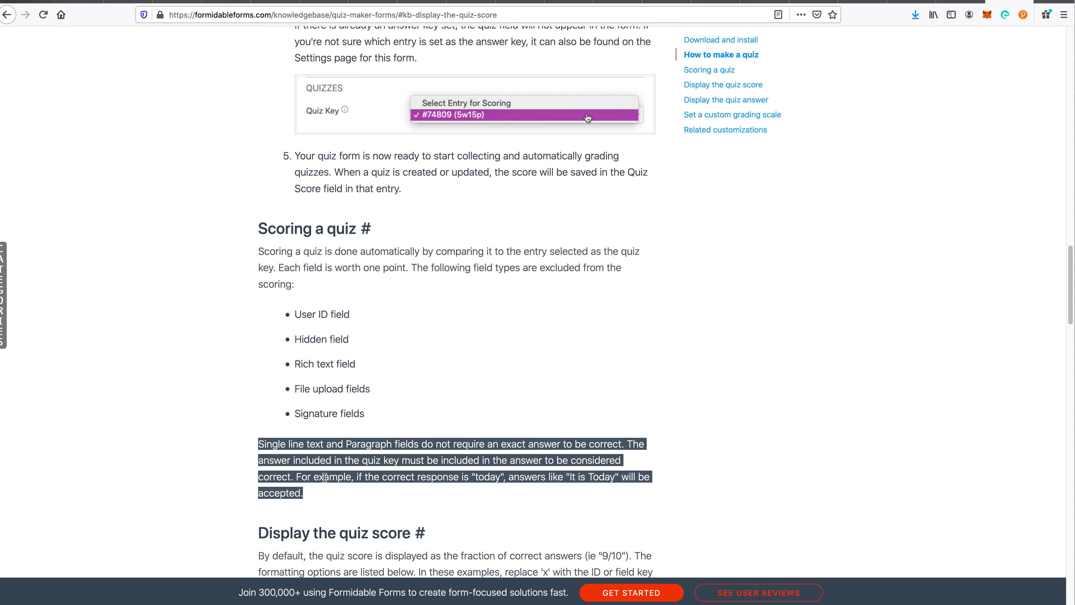
left_click_drag(324, 477, 535, 499)
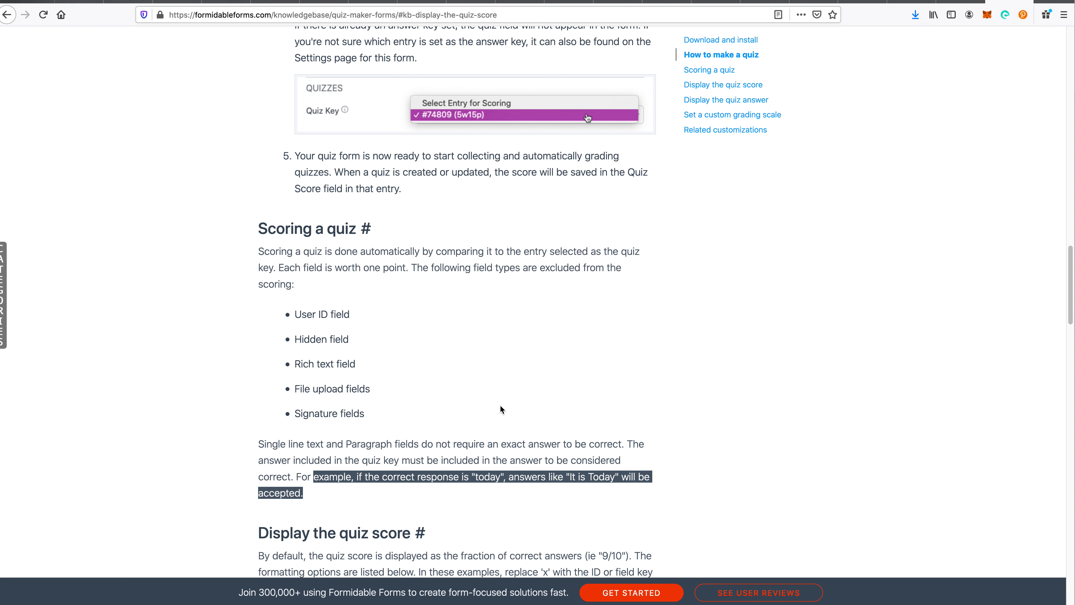
left_click(490, 380)
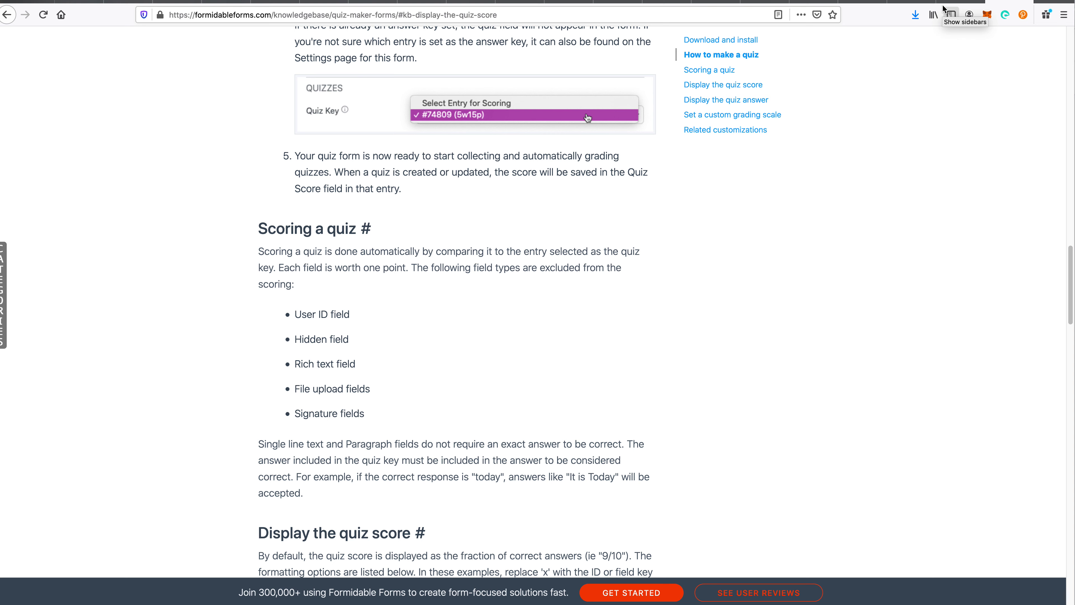
left_click(964, 2)
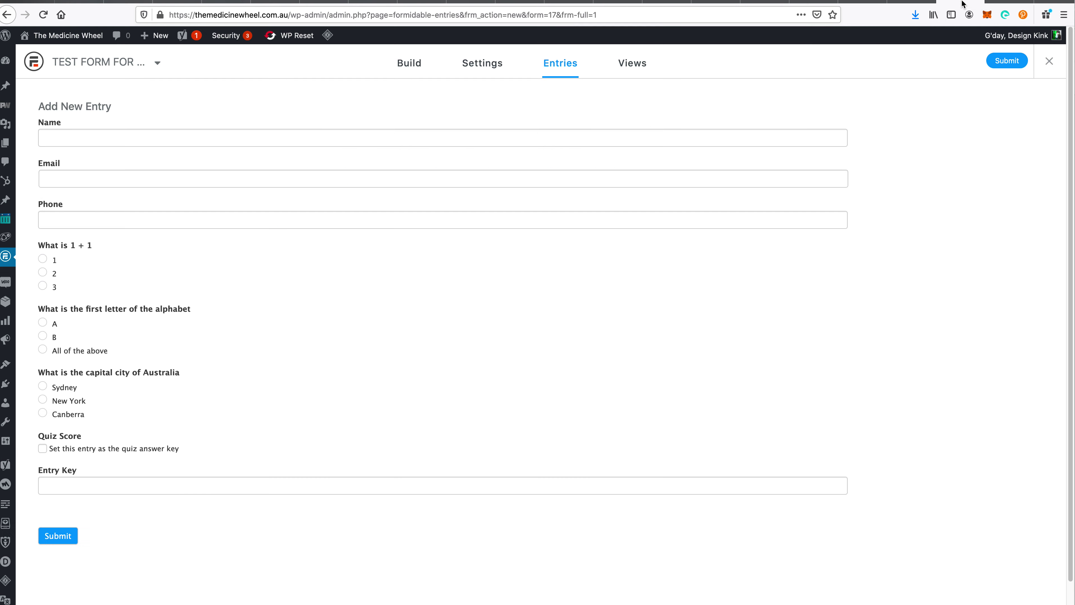
- Submit an entry with answers 2, A and Canberra, flagged as the quiz answer key
left_click(177, 141)
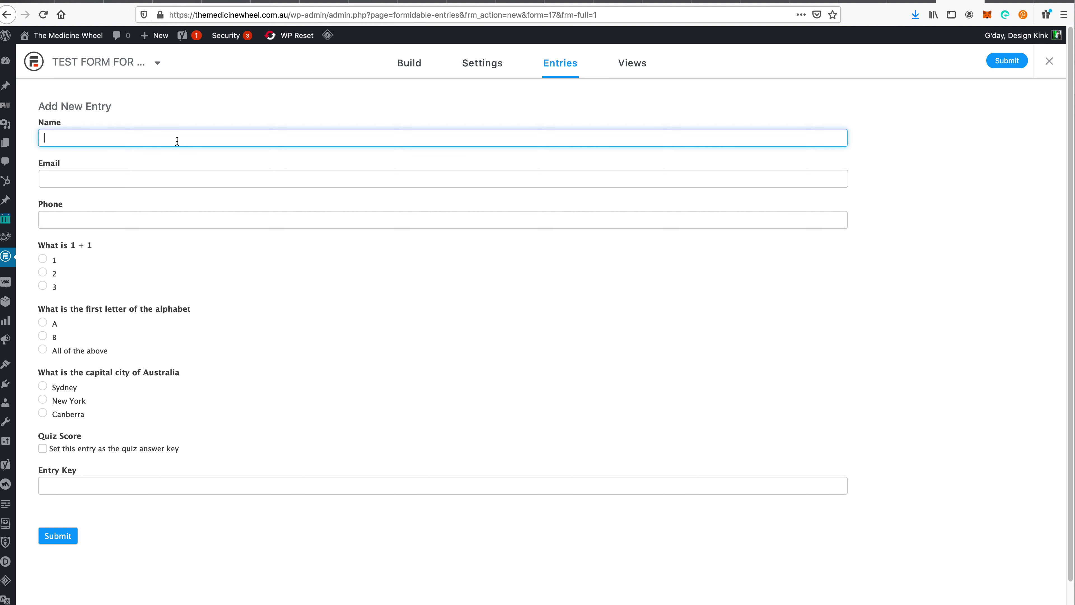
left_click(110, 183)
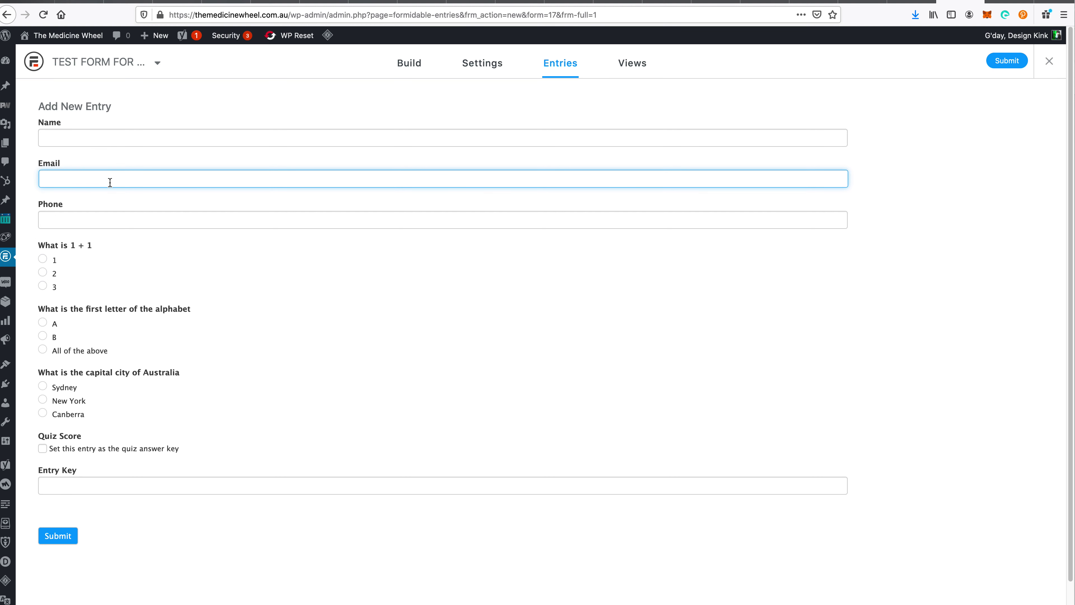
left_click(93, 221)
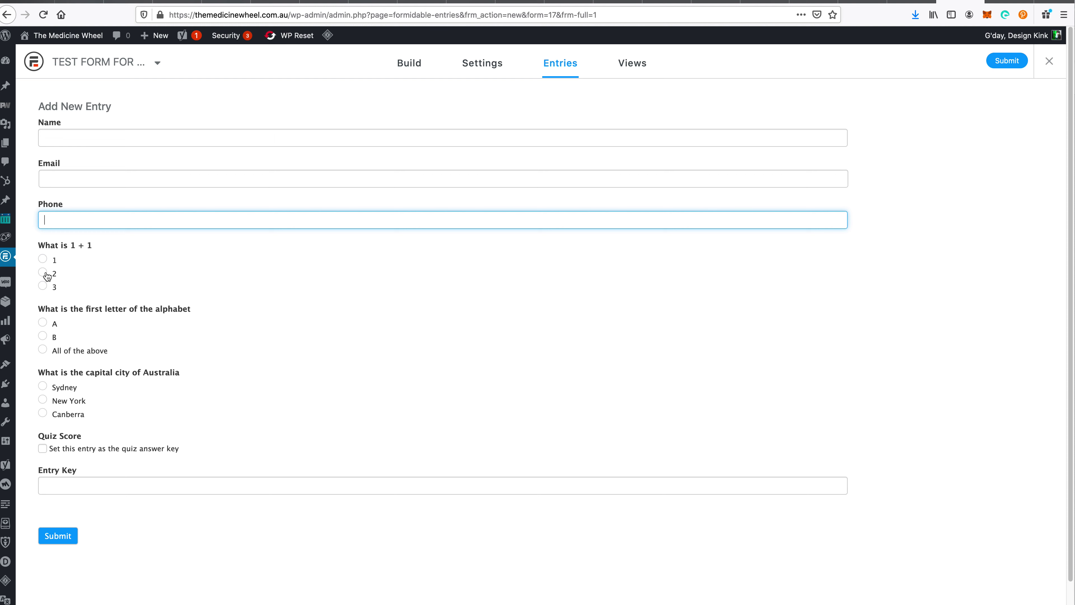
left_click(46, 274)
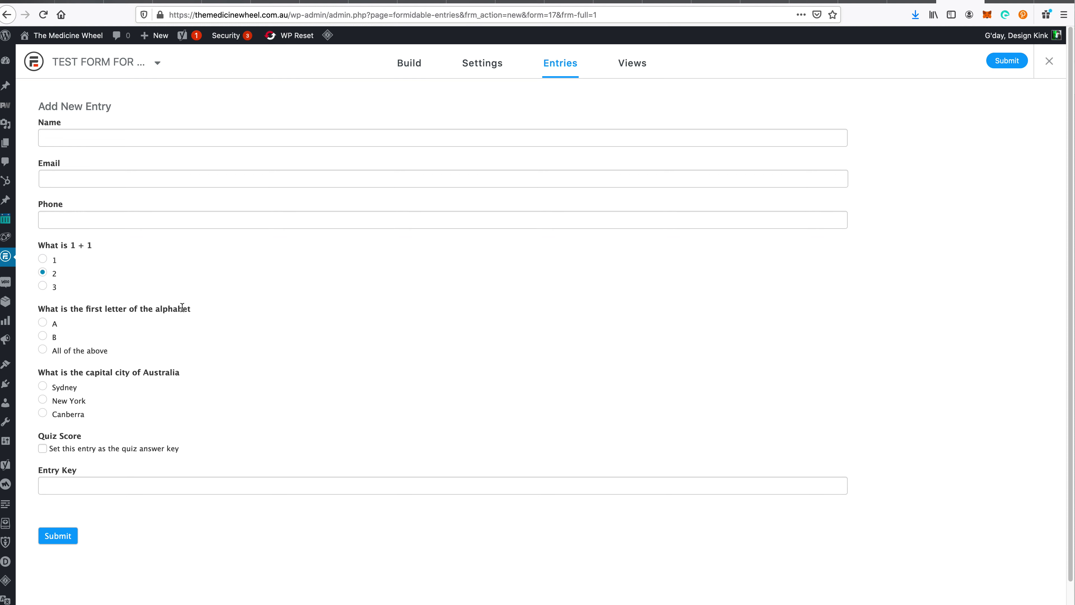
left_click(57, 325)
left_click(94, 453)
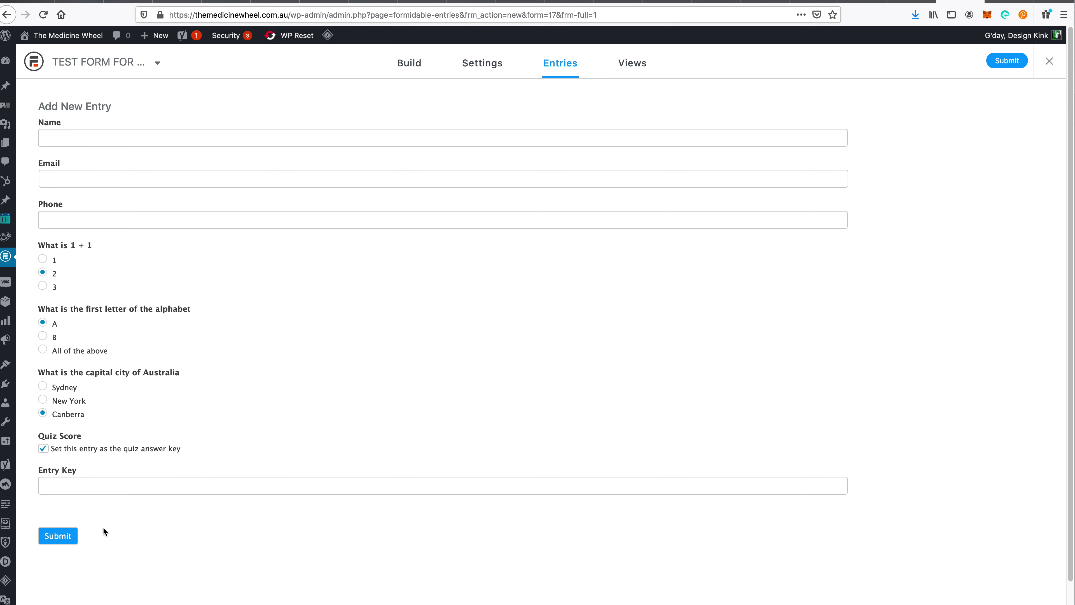
left_click(57, 537)
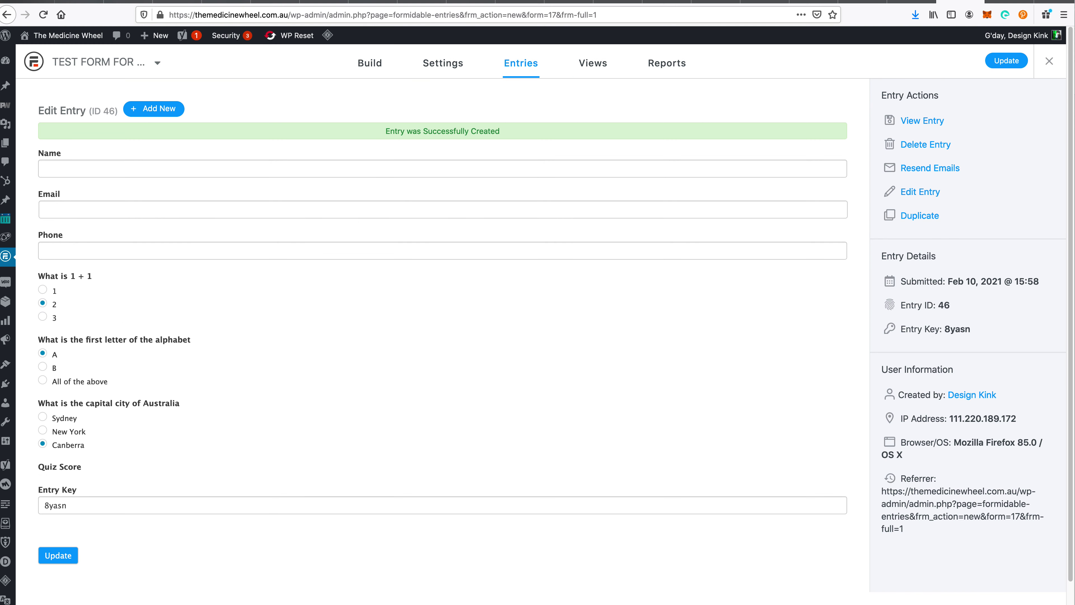
- Check the Quizzes section's Quiz Key dropdown in form Settings and keep entry #46 (8yasn)
left_click(455, 68)
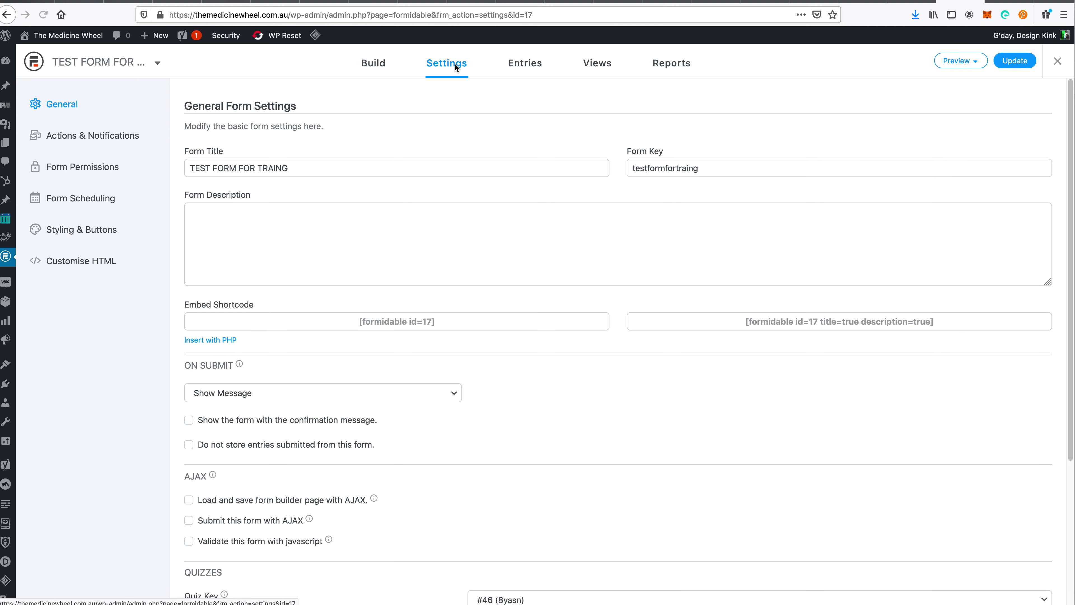
scroll(434, 348, "down", 3)
scroll(433, 349, "down", 2)
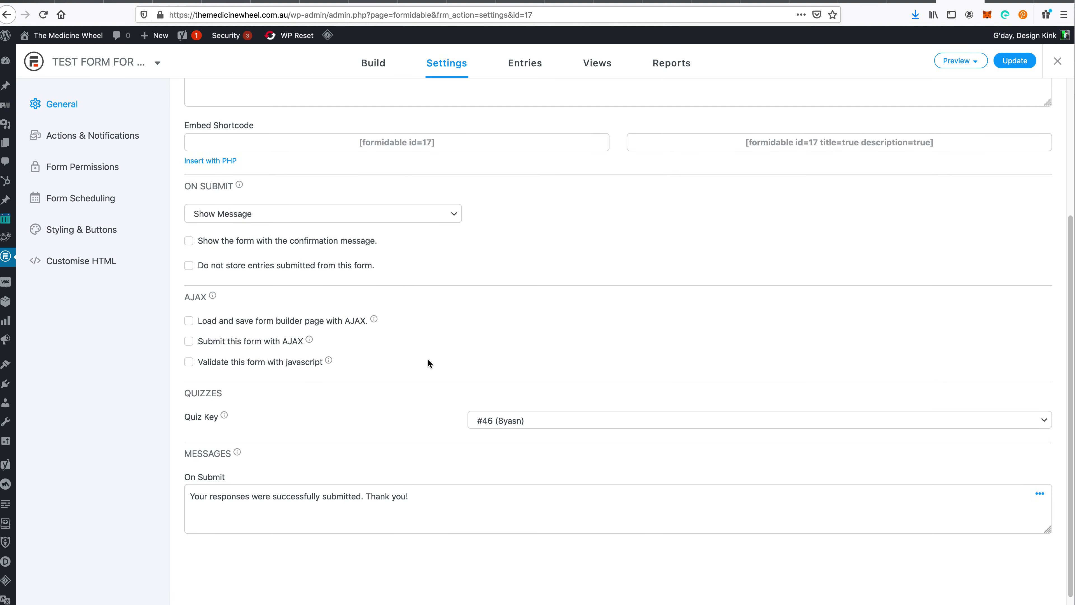
mouse_move(227, 416)
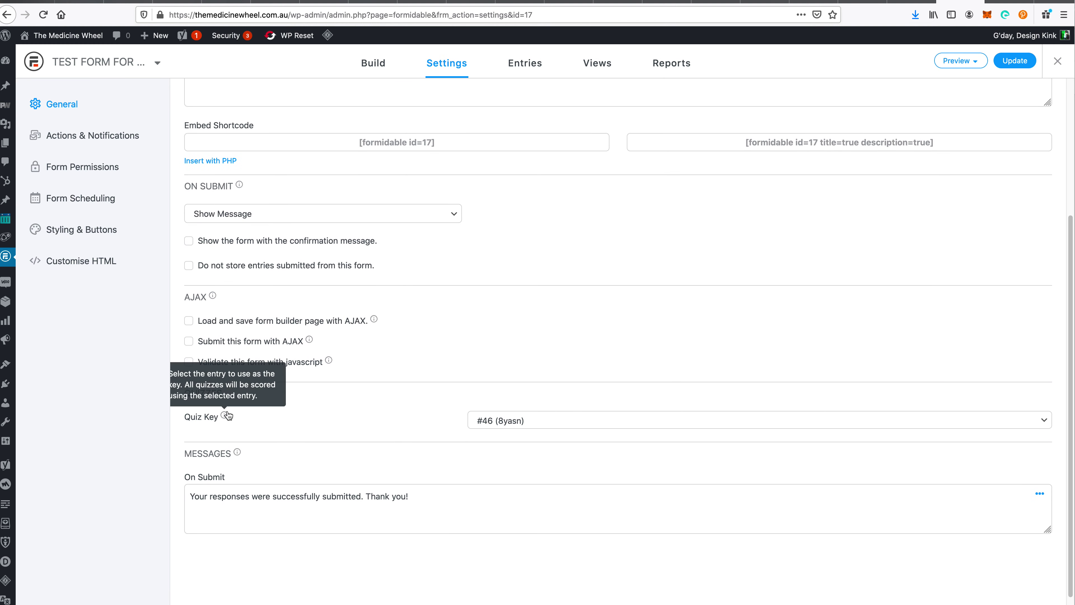
left_click(537, 425)
left_click(339, 433)
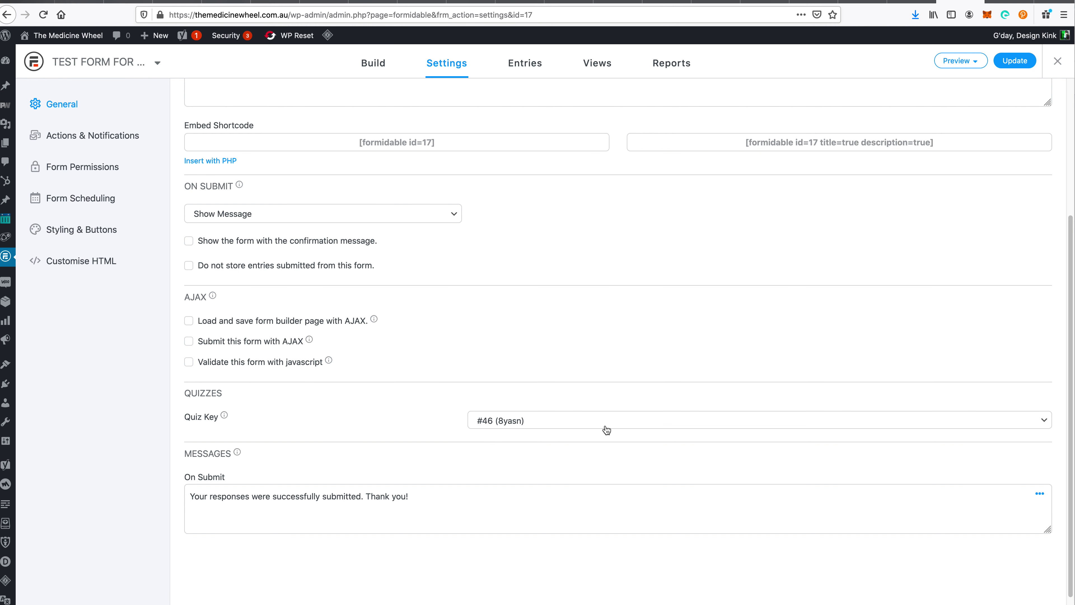
left_click(564, 427)
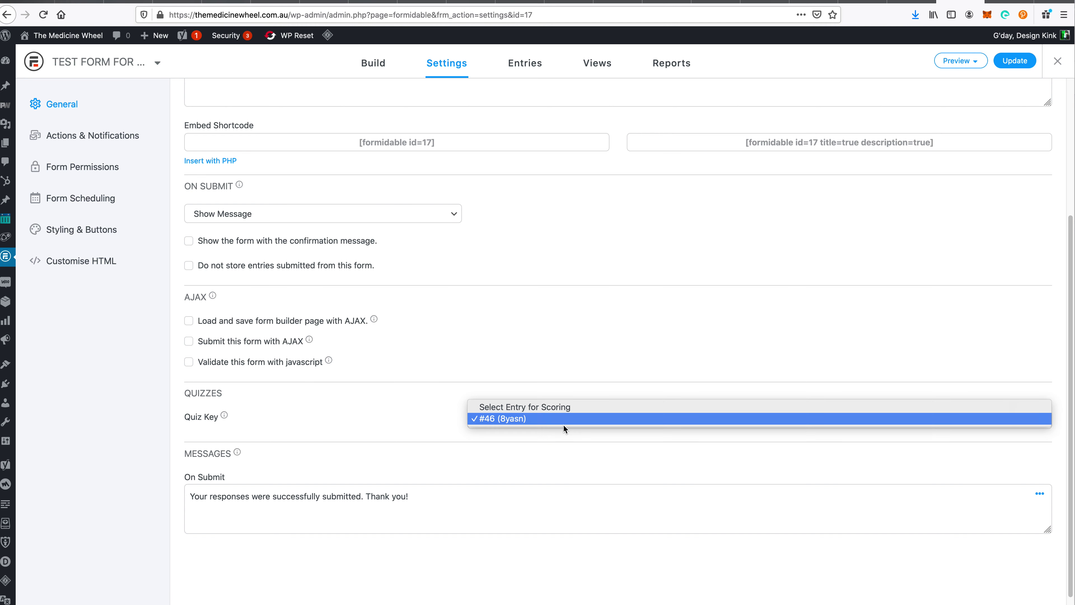
left_click(363, 419)
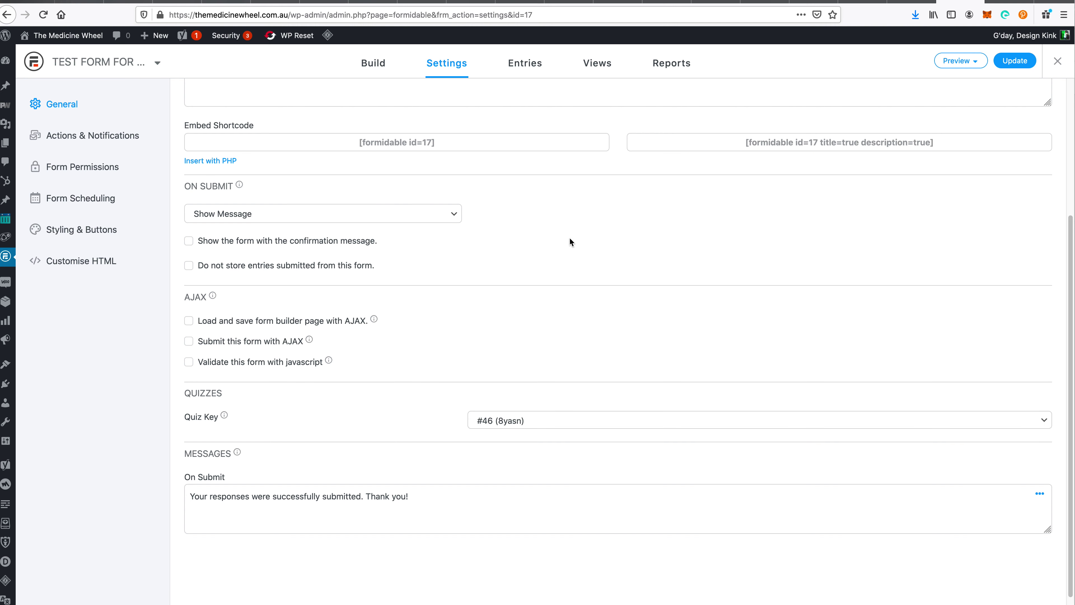
- Verify the answer-key entry's ID 46 from the form's entries list and details page
left_click(524, 68)
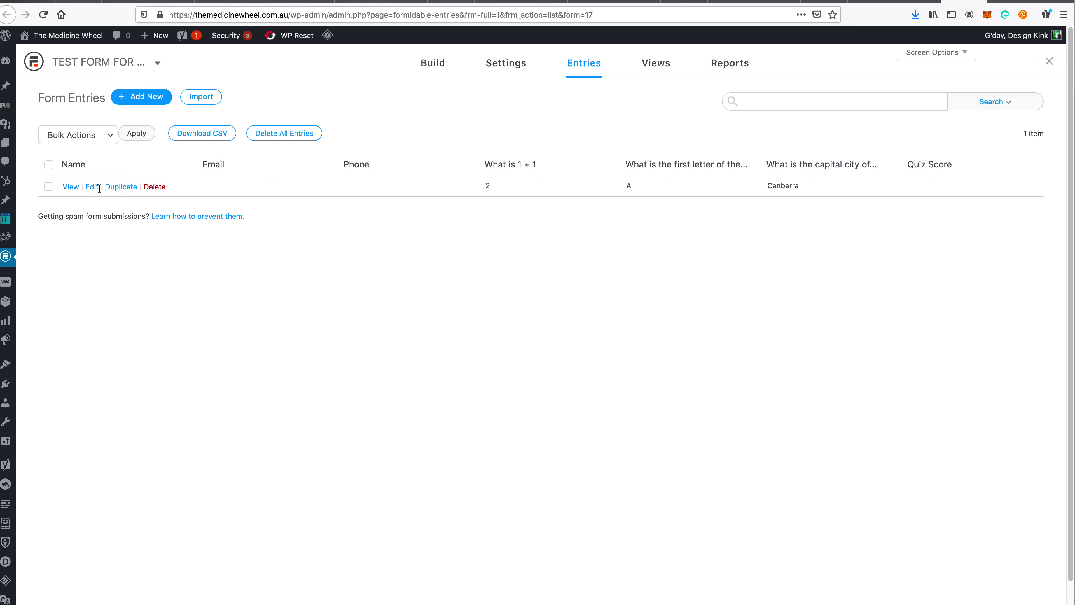
left_click(71, 187)
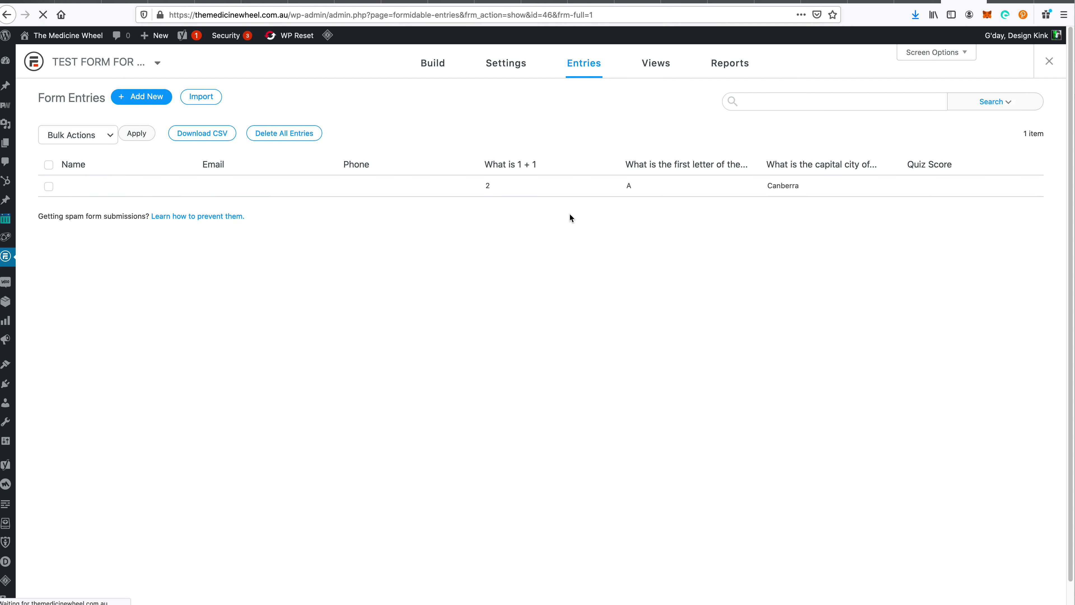
double_click(548, 15)
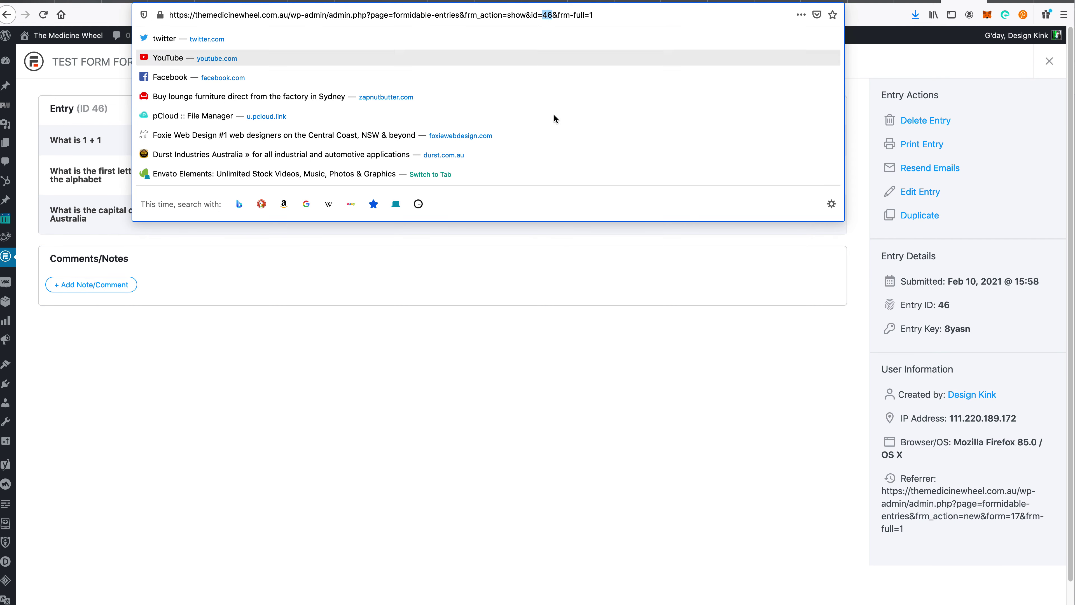
left_click(534, 301)
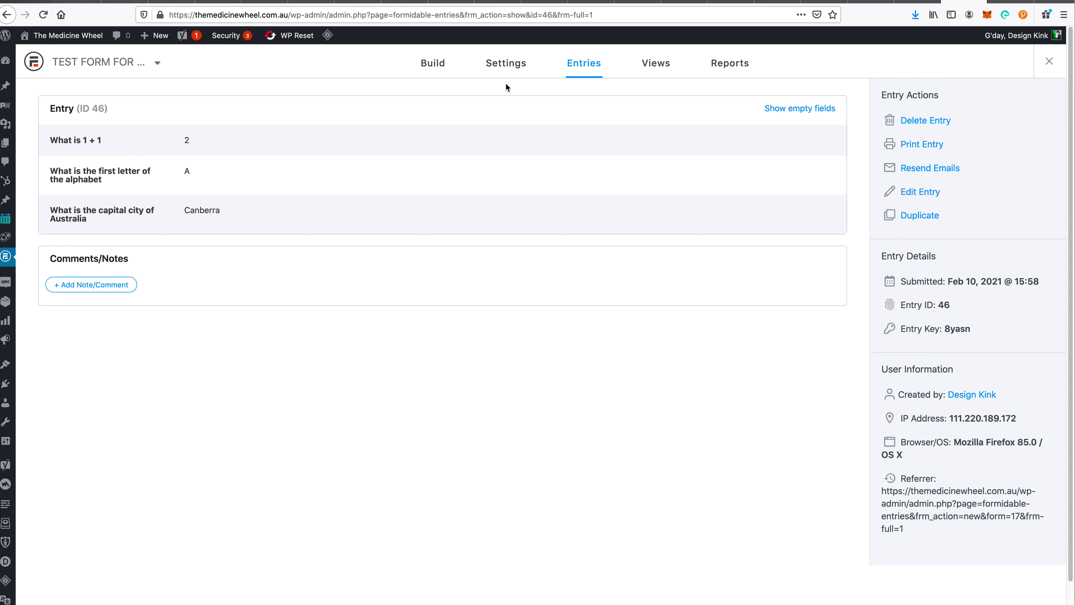
left_click(918, 2)
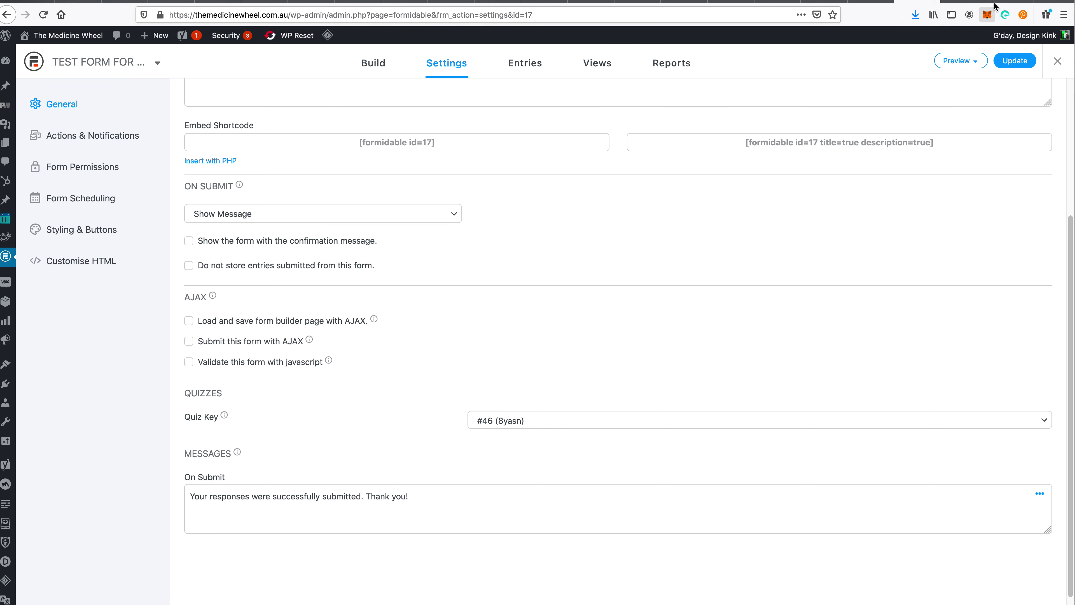
- Copy the [x show=total] shortcode from the knowledge-base article on displaying the quiz score
left_click(1005, 2)
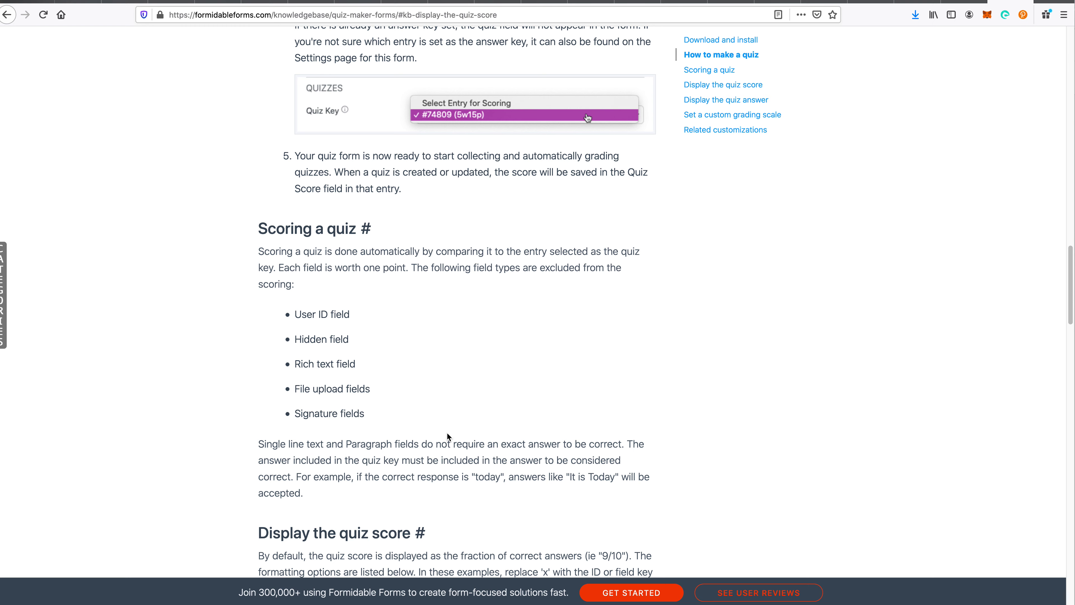
scroll(492, 385, "down", 8)
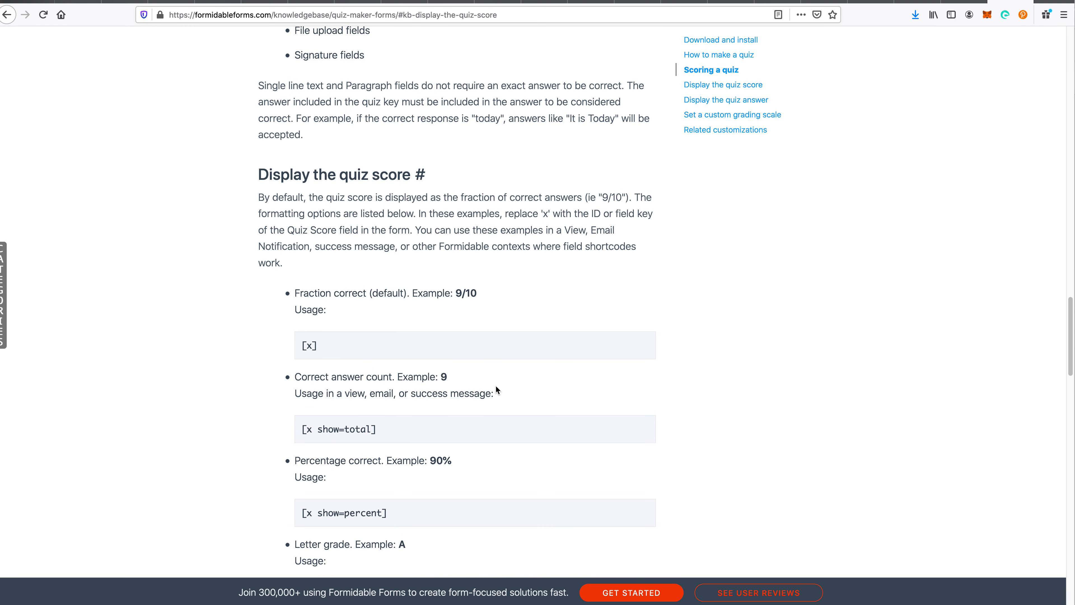
scroll(496, 390, "down", 2)
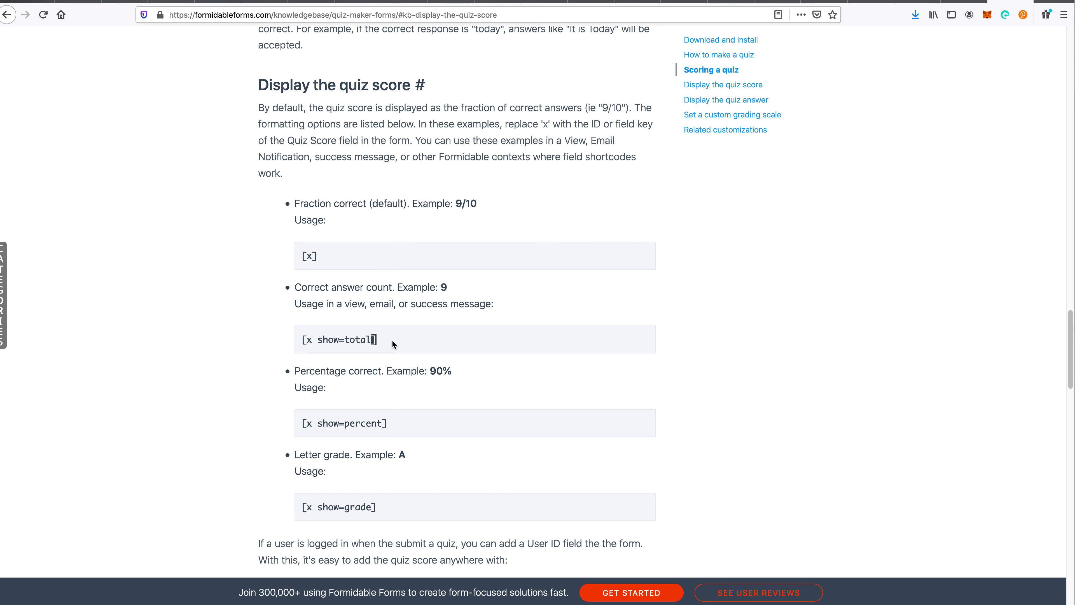
triple_click(392, 341)
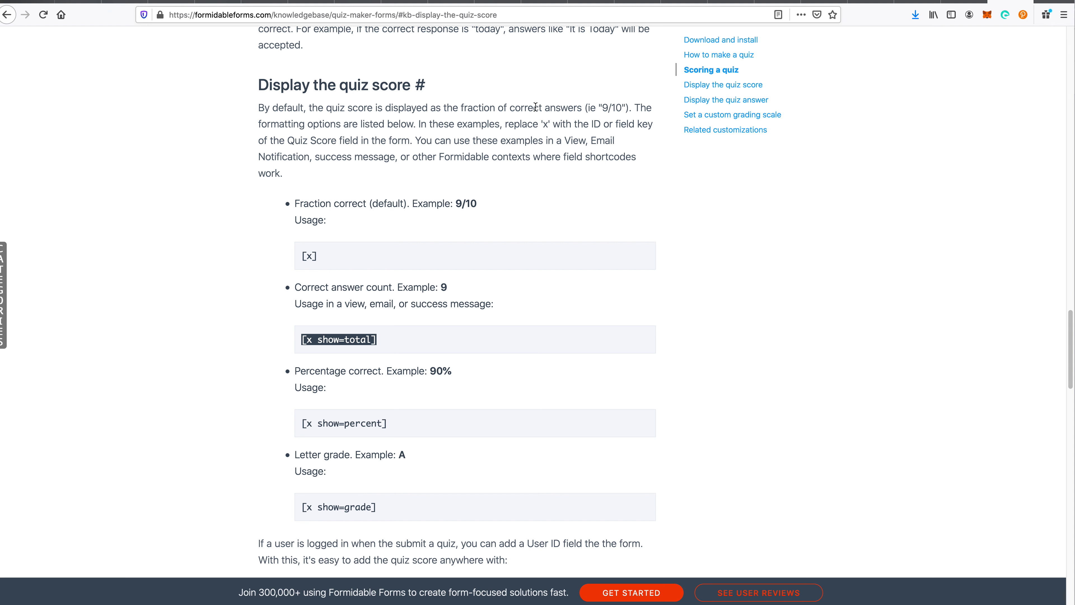
triple_click(542, 124)
double_click(534, 123)
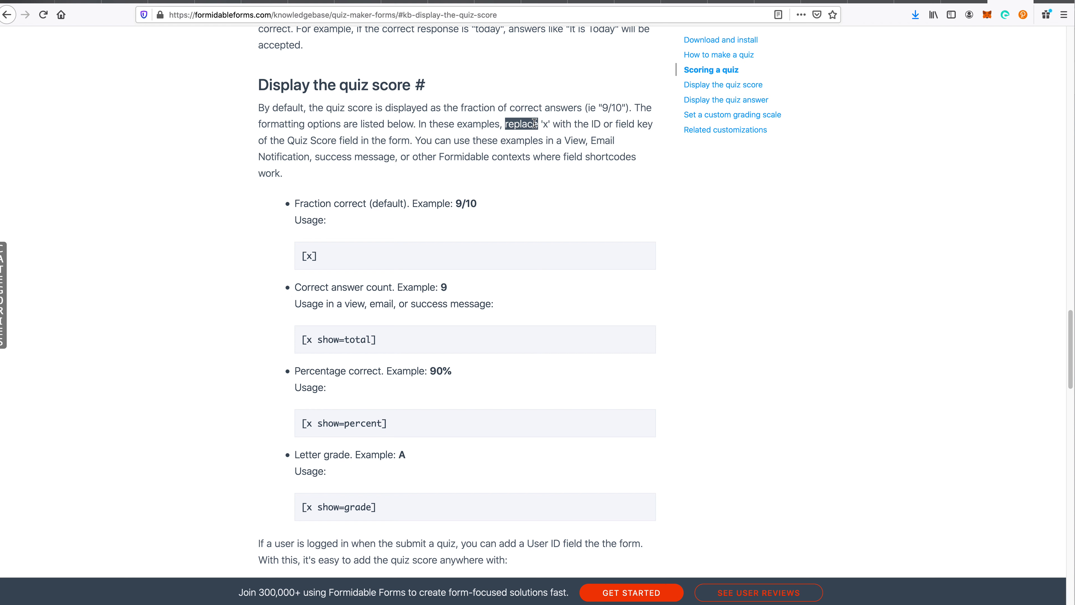
left_click_drag(534, 123, 408, 141)
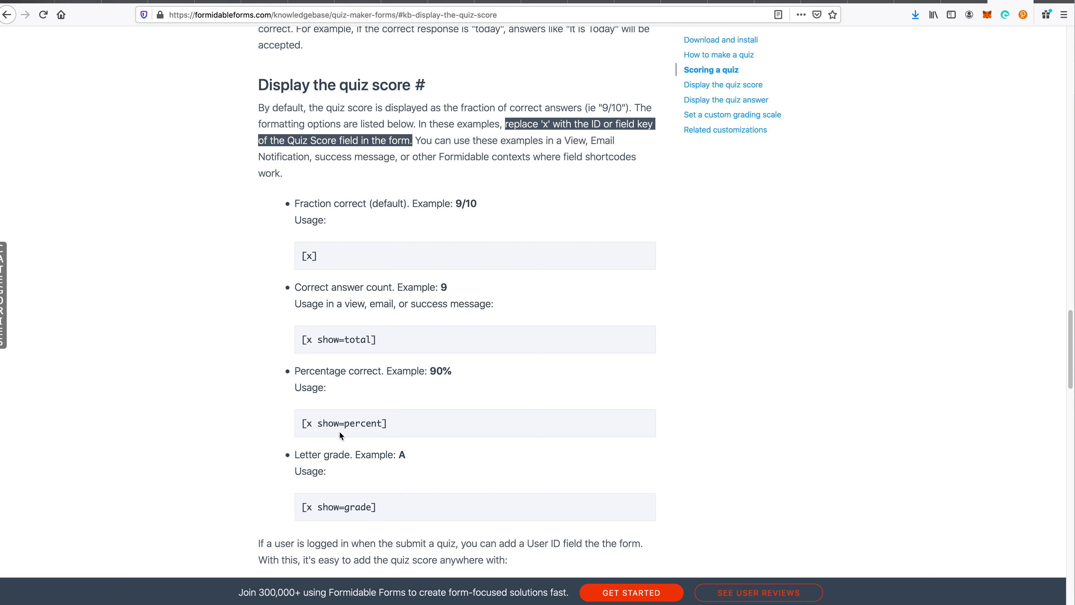
triple_click(397, 341)
key("super+c")
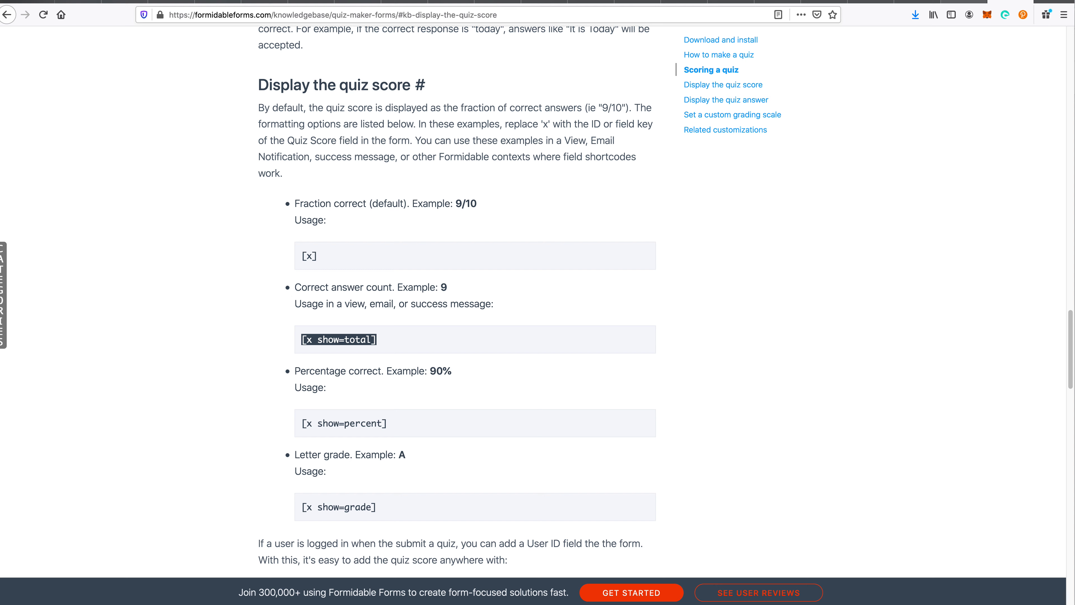
left_click(964, 2)
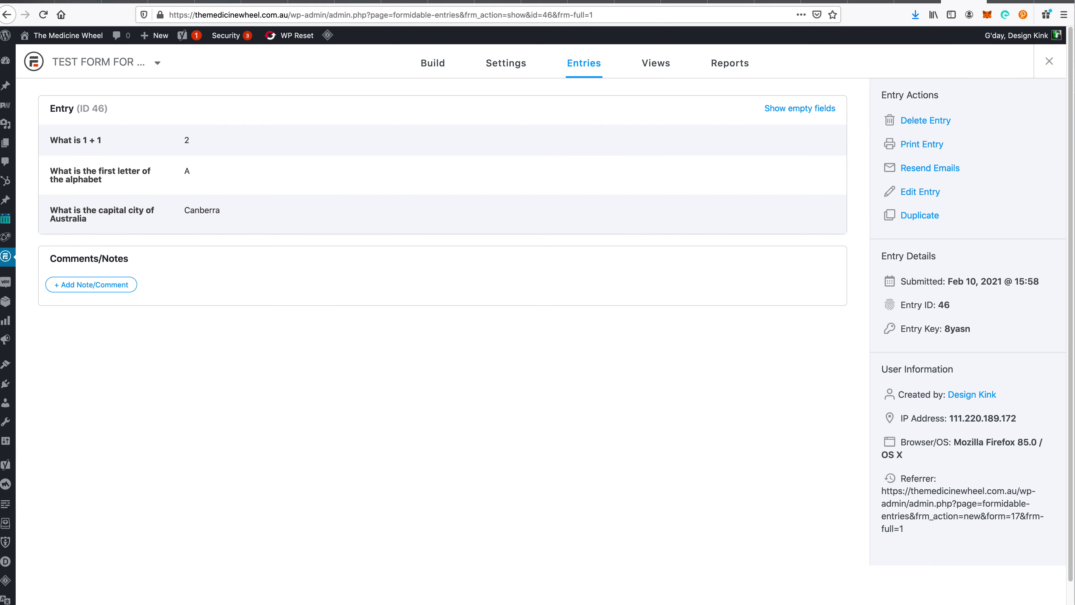
- Change the On Submit message to 'Congratulation on finishing the quiz, your score is [x show=total] out of 3'
left_click(919, 2)
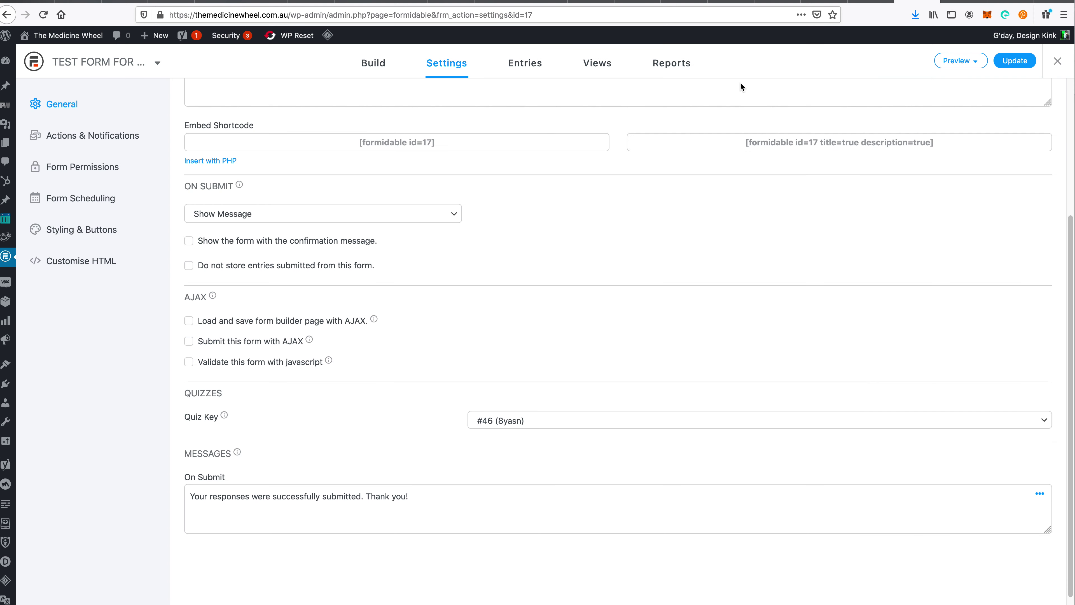
left_click(240, 516)
key("super+a")
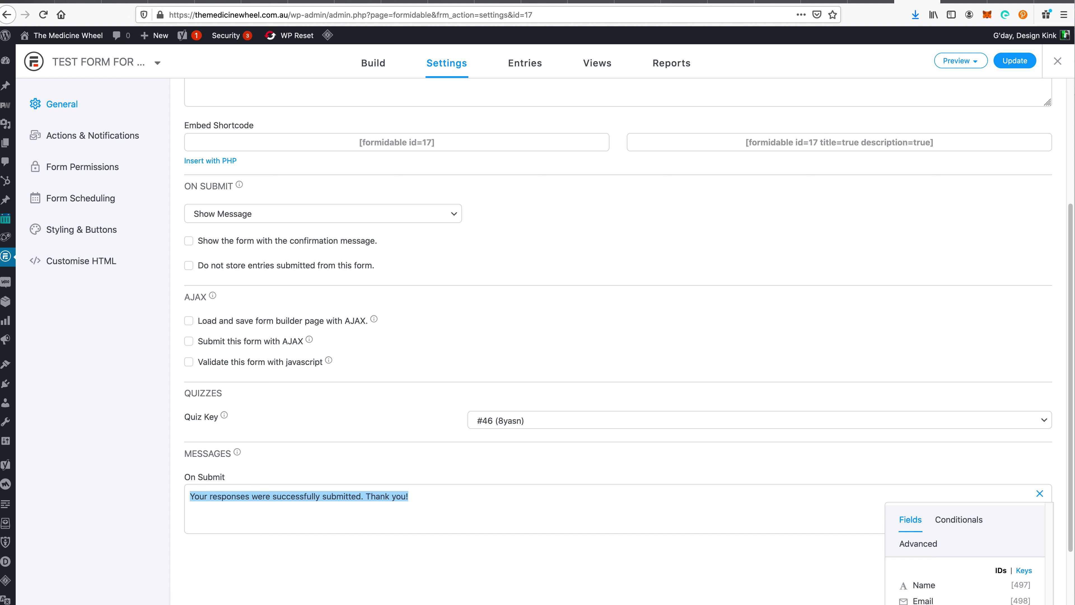
type("Your")
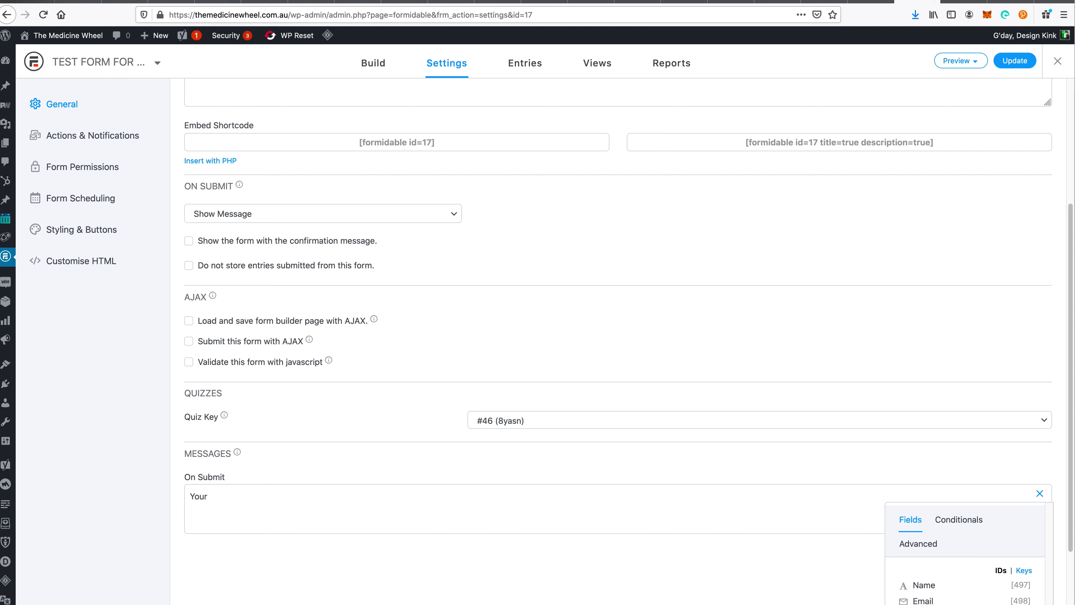
key("super+a")
type("Congratulation on finishing the qui")
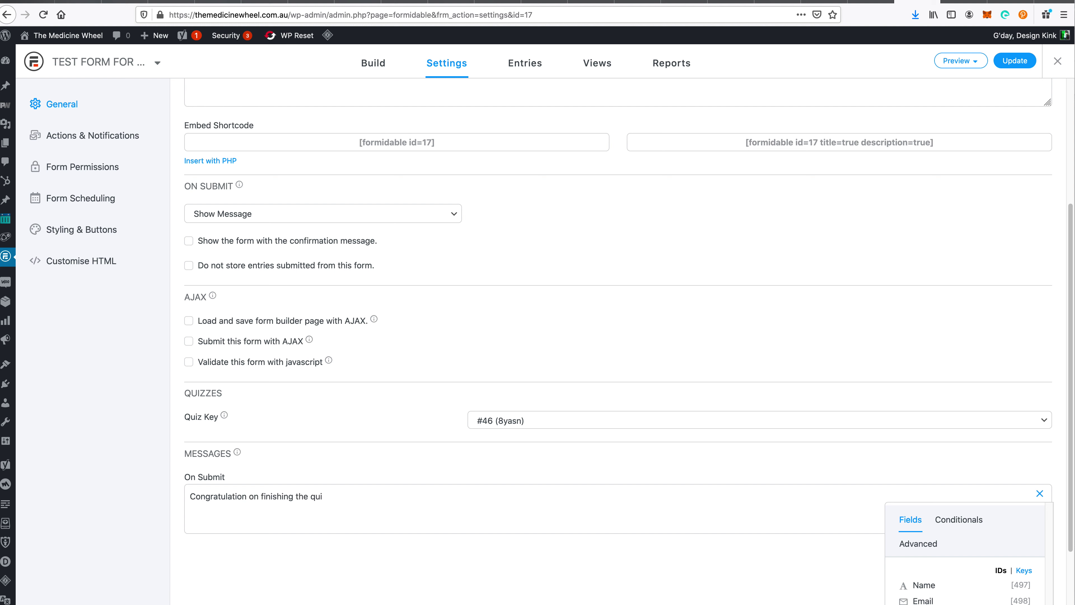
type("z, your score is")
key("super+v")
type("o")
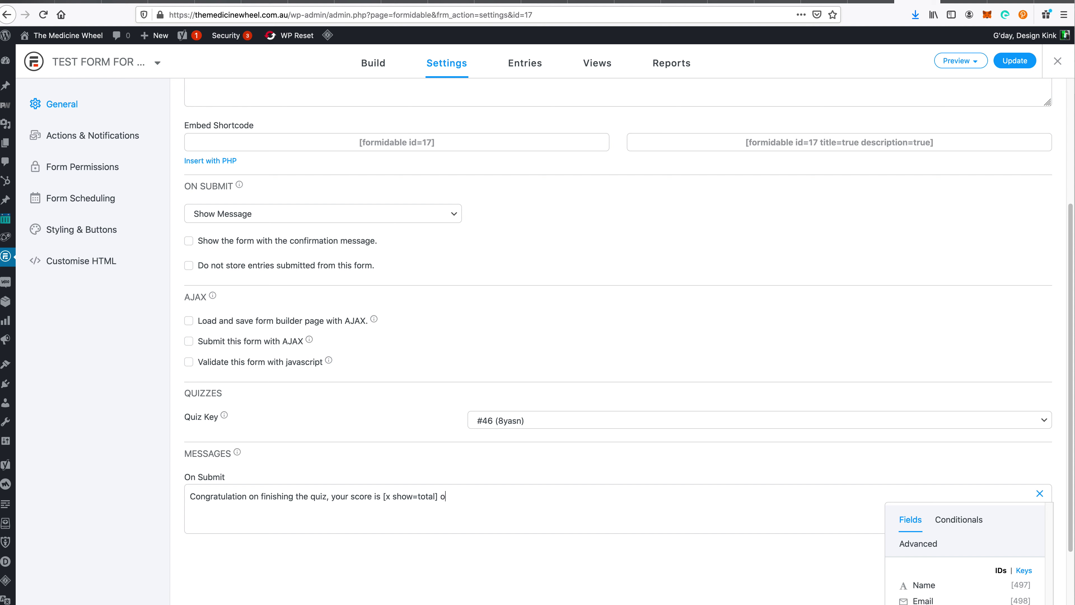
type("ut of 3")
left_click(1007, 63)
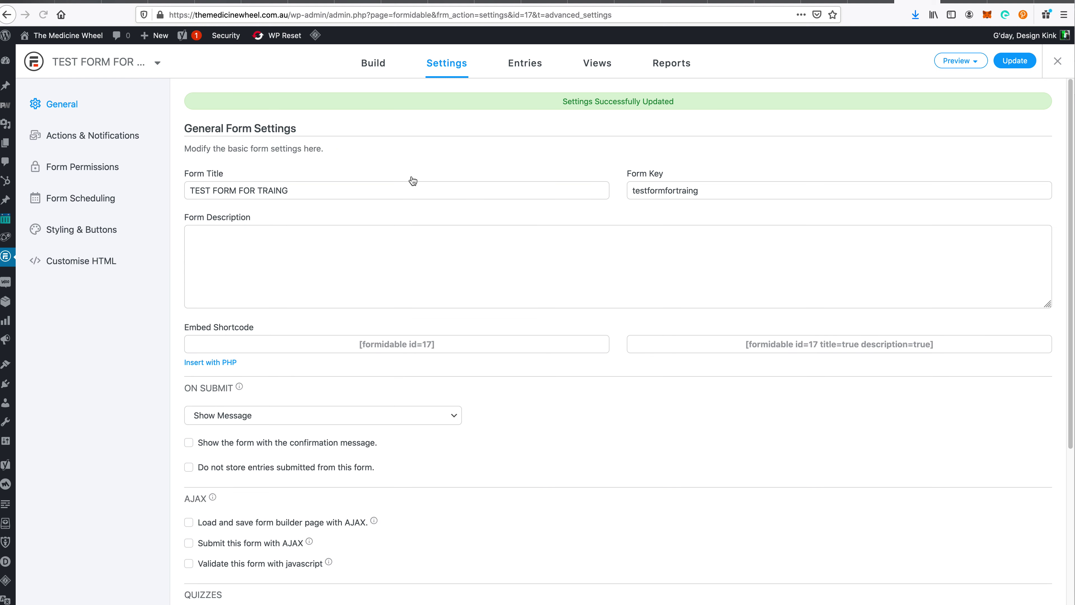
- Look up and copy the Quiz Score field's ID 503 in the form builder
left_click(372, 69)
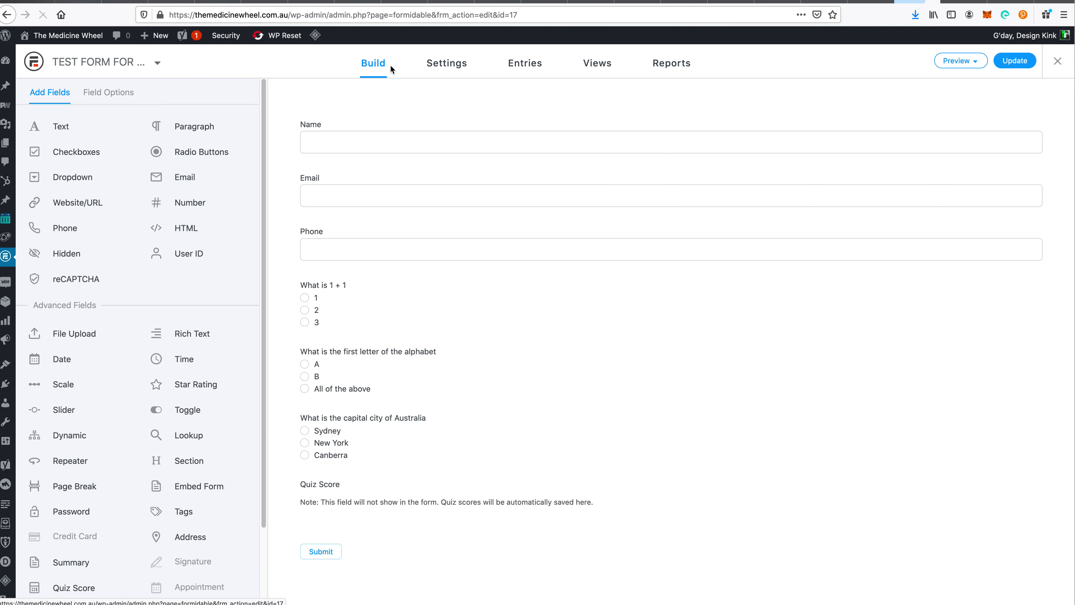
left_click(366, 489)
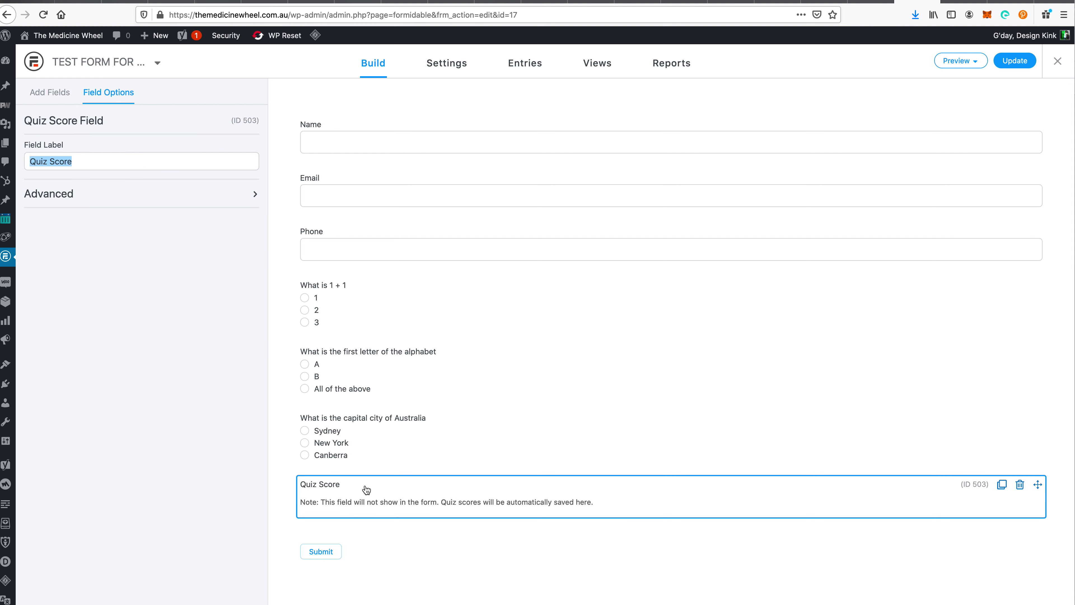
double_click(253, 120)
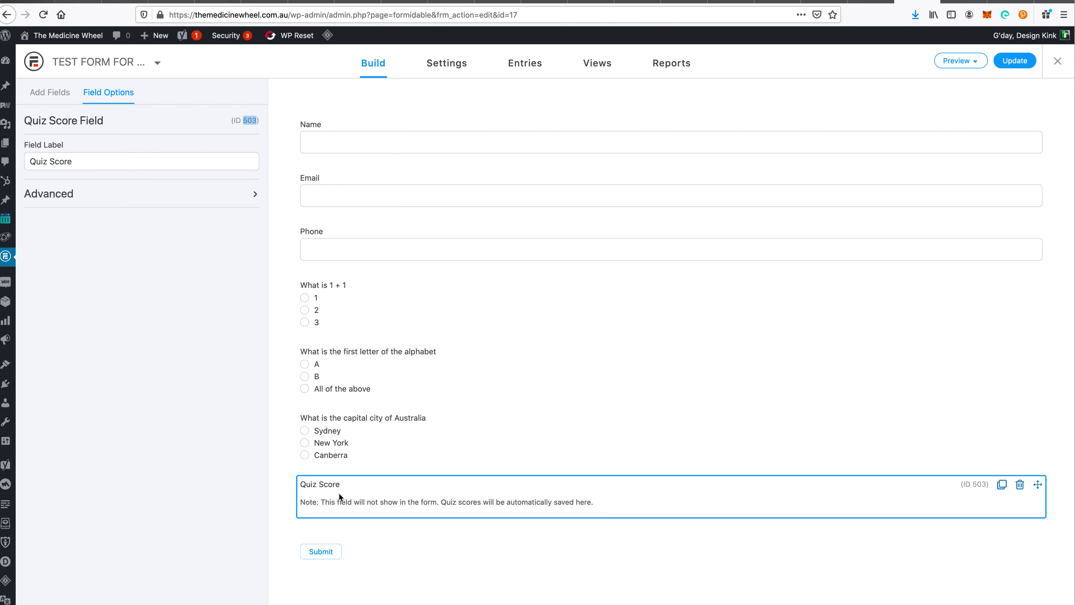
- Replace x with 503 in the On Submit message, making it [503 show=total], and update
left_click(446, 69)
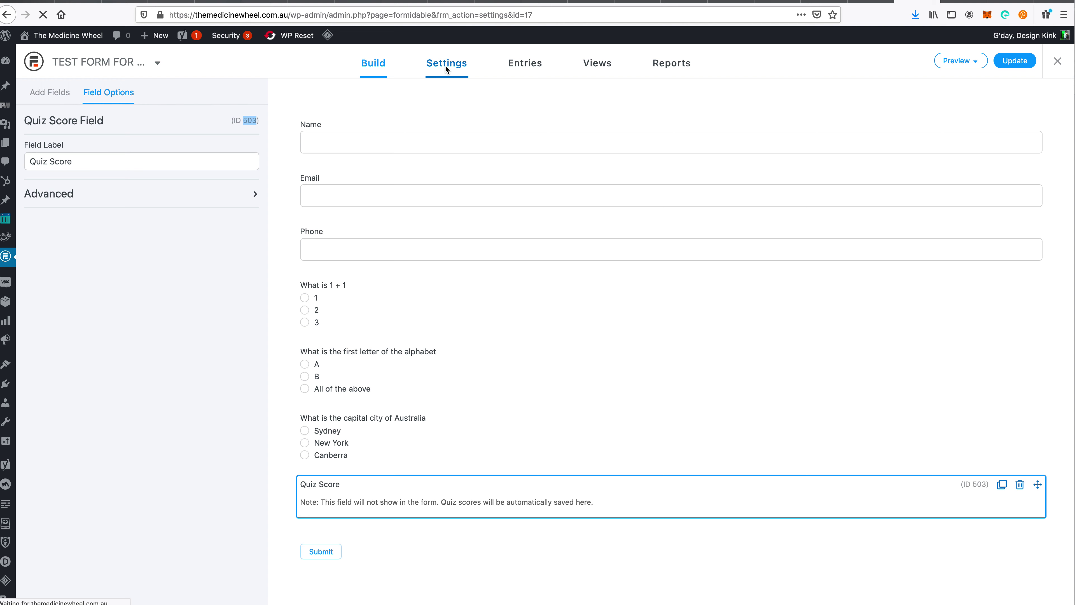
scroll(408, 339, "down", 5)
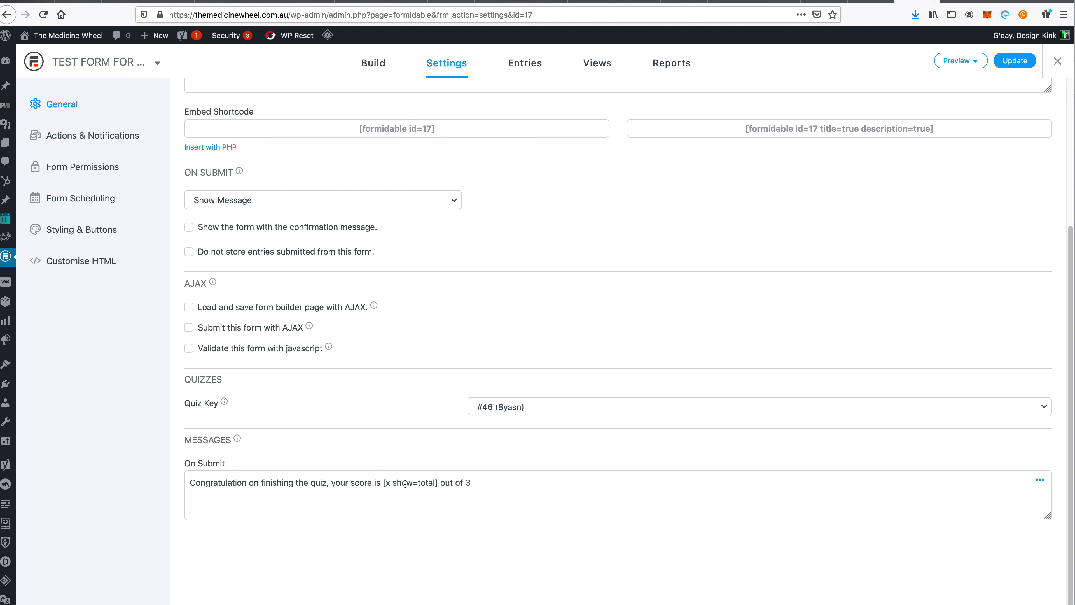
left_click(390, 483)
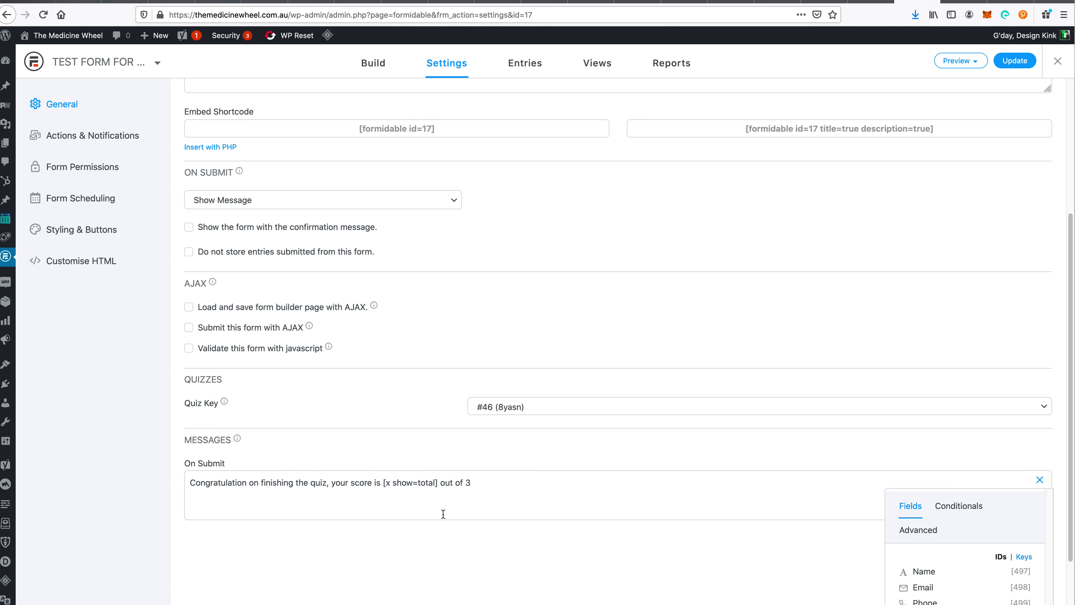
key("BackSpace")
type("503")
triple_click(465, 514)
key("super+c")
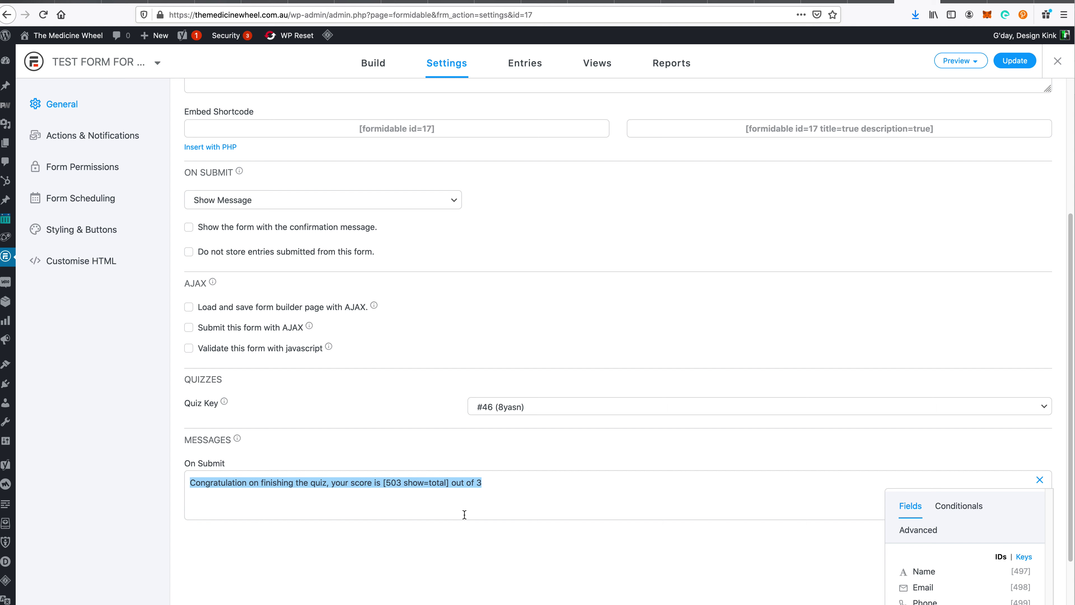
left_click(1014, 61)
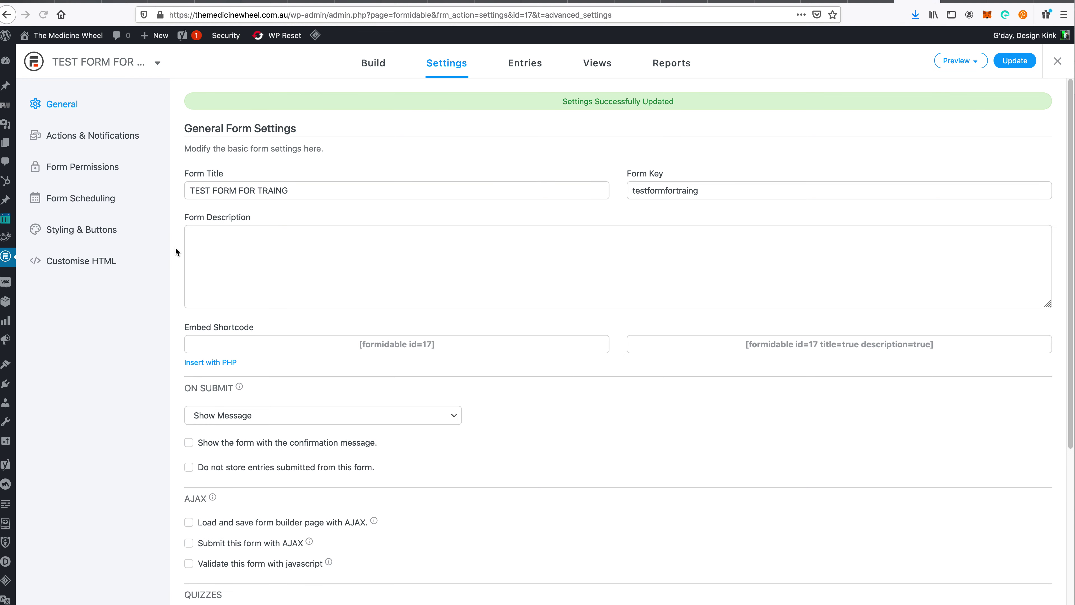
- Add 'The score is [503 show=total] out of 3' to the Send Email message and update
left_click(108, 142)
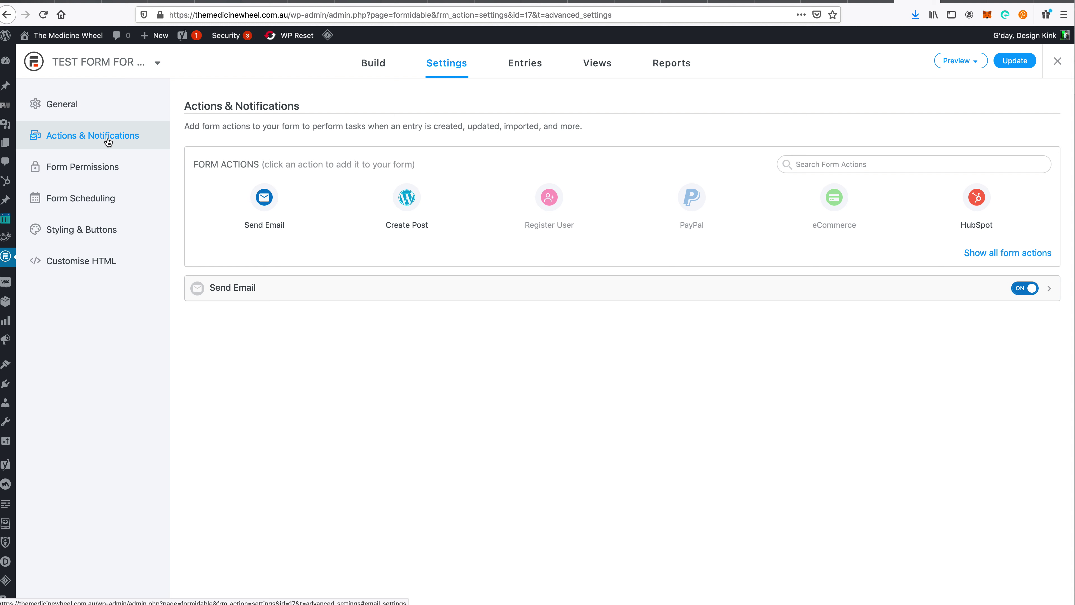
left_click(246, 290)
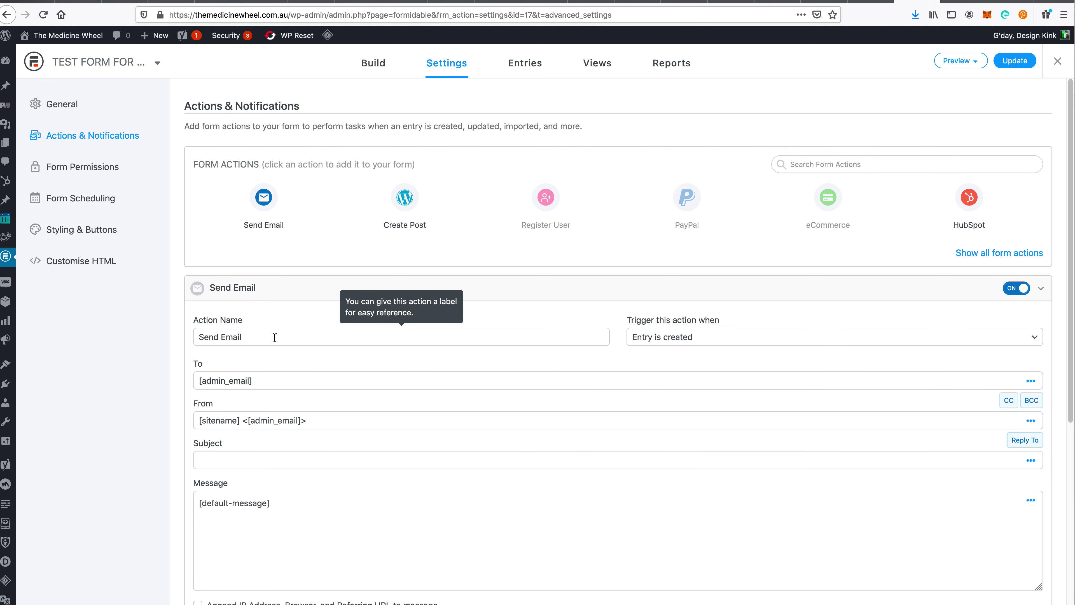
left_click(268, 528)
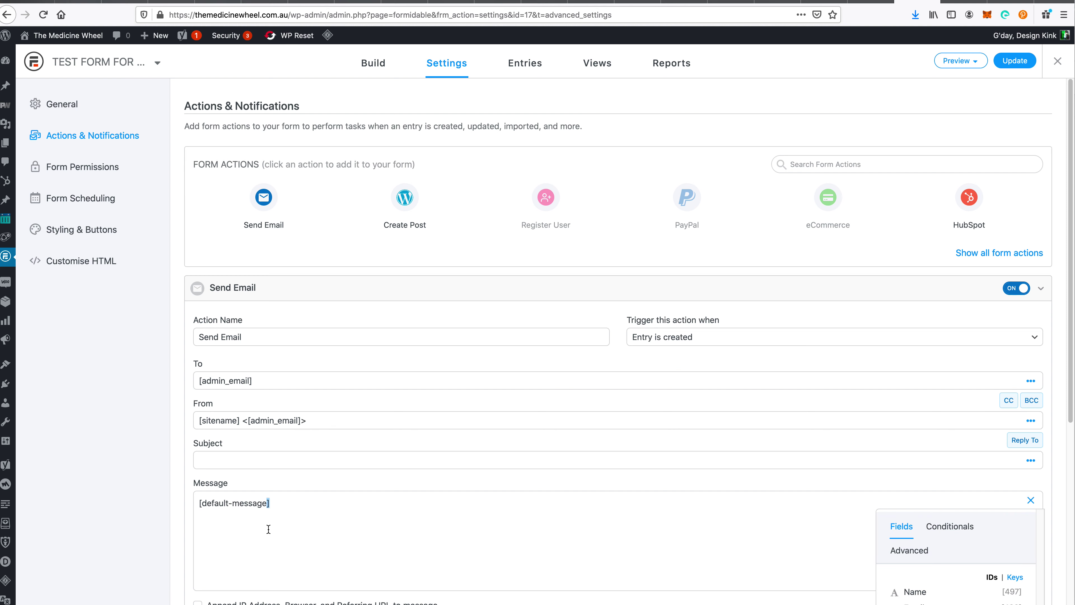
key("ctrl+a")
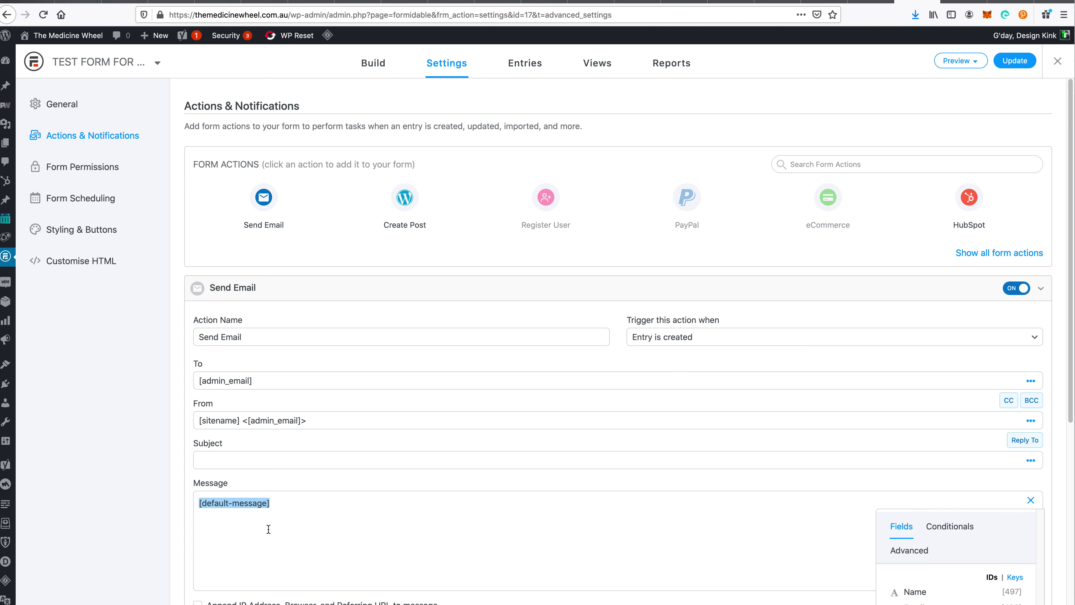
left_click(285, 536)
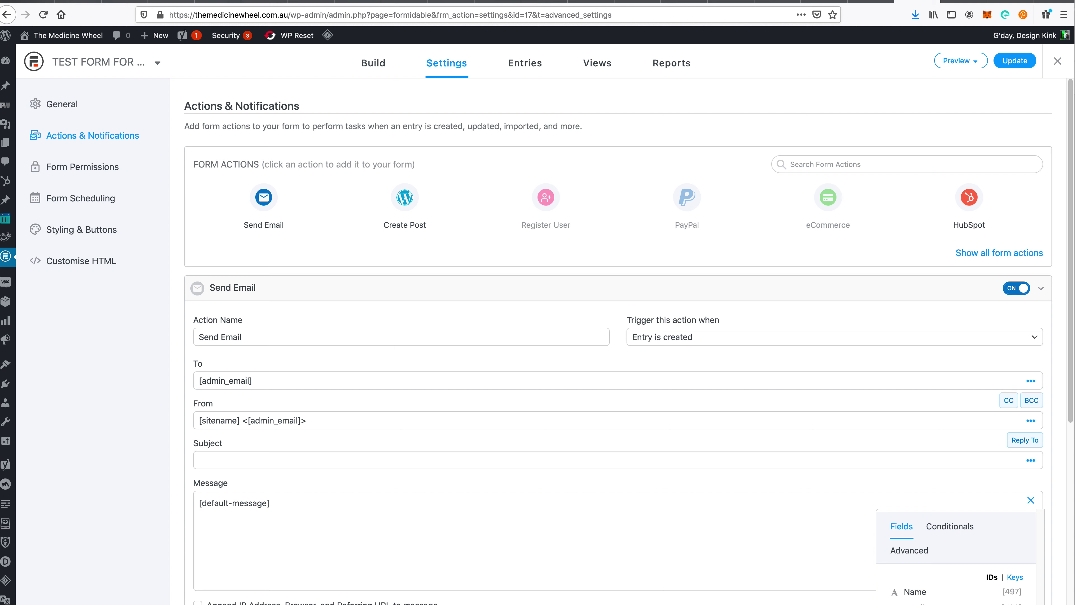
key("super+v")
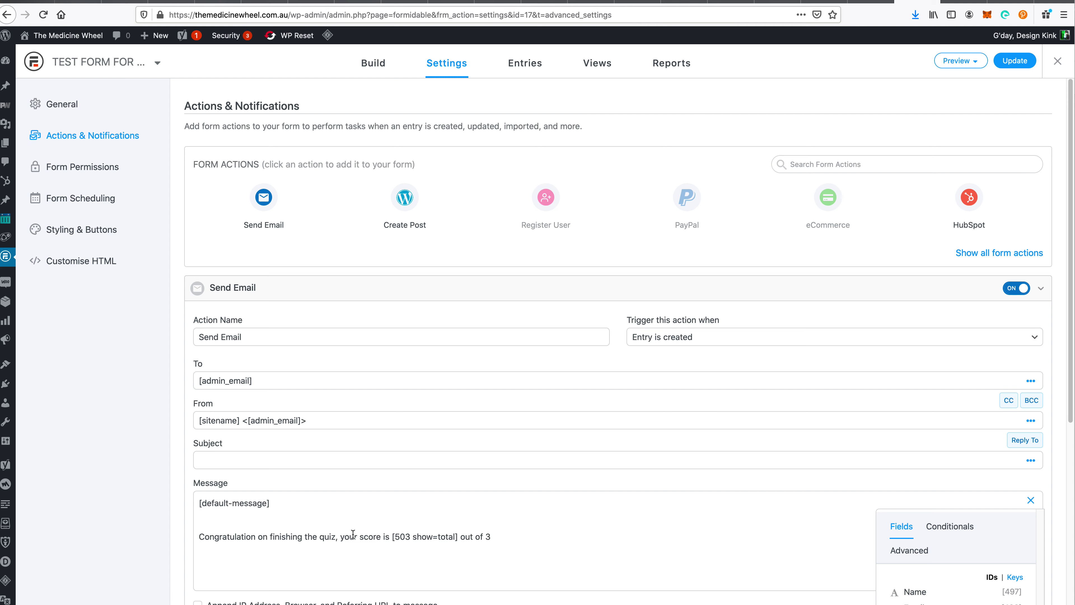
left_click_drag(357, 536, 170, 536)
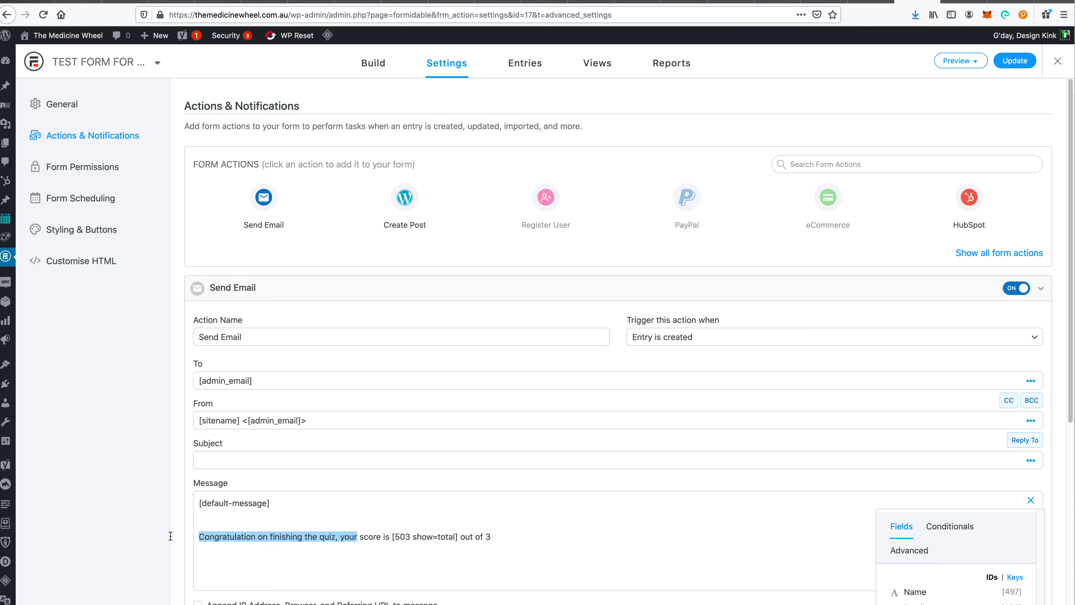
type("The")
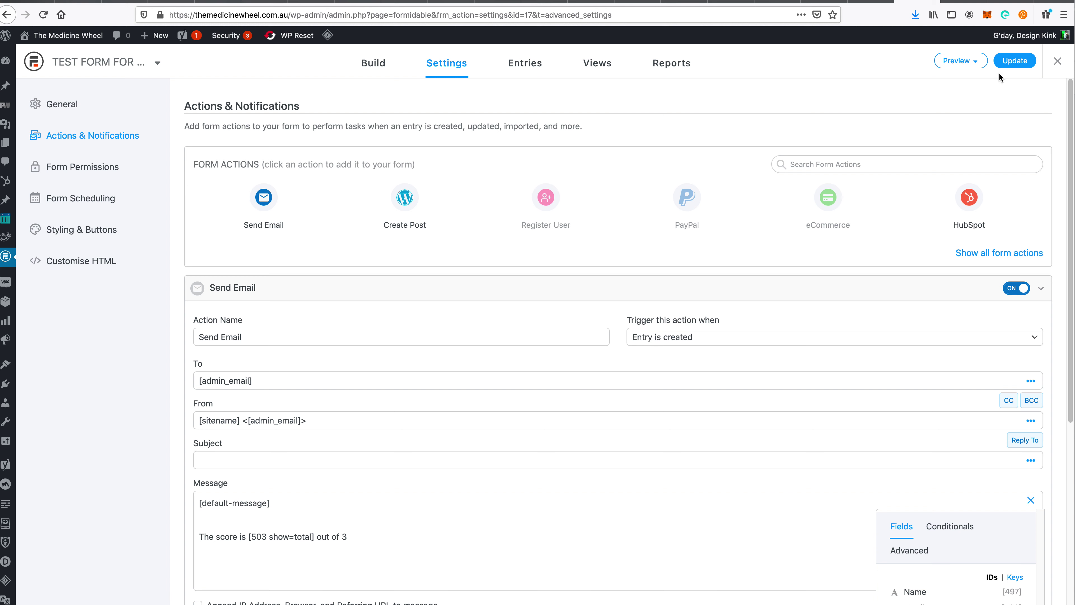
left_click(1020, 61)
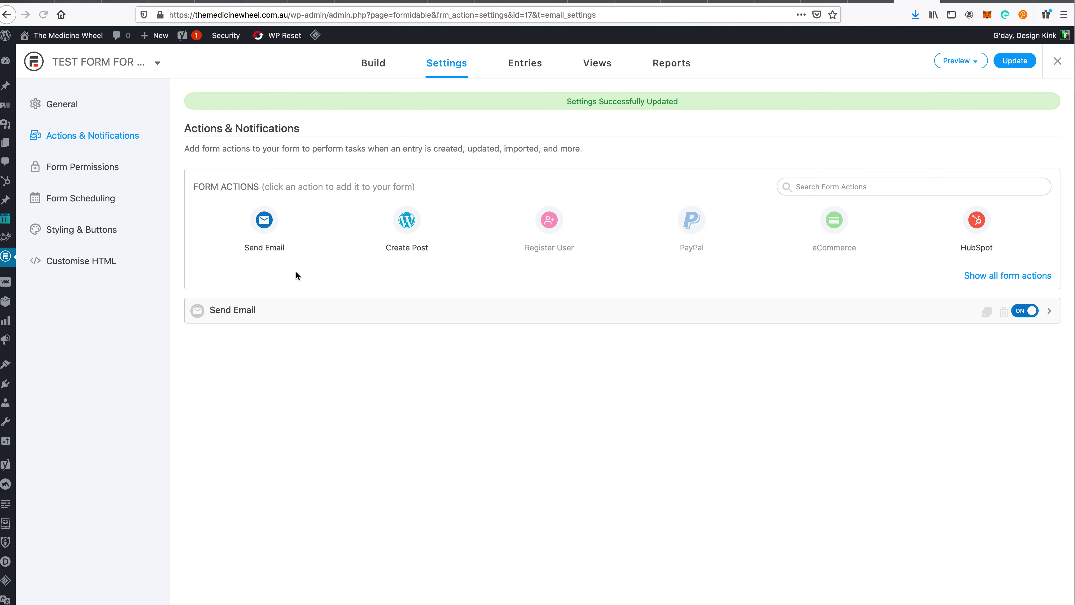
- Set the email subject to 'Best out of 3 Quiz - [qmray]' using the Name field key, and update
left_click(313, 312)
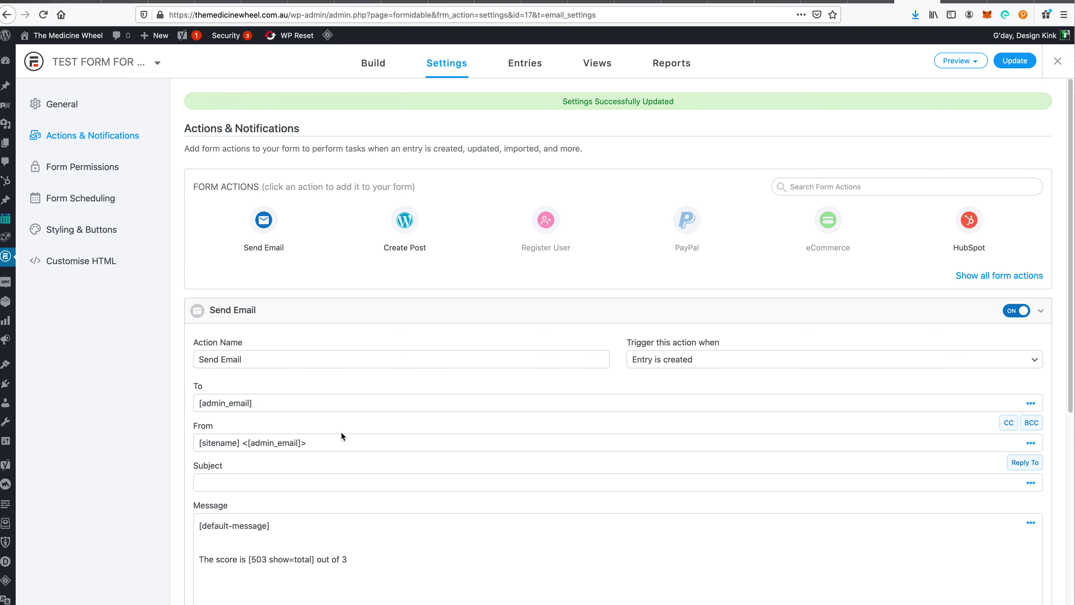
left_click(290, 479)
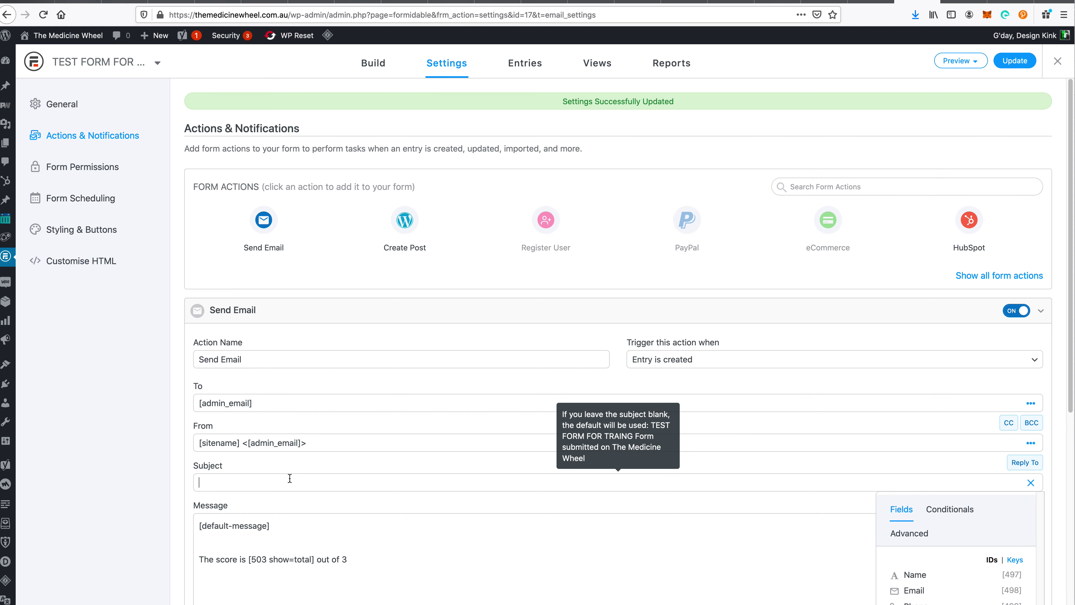
type("Best out of 3 Quiz -")
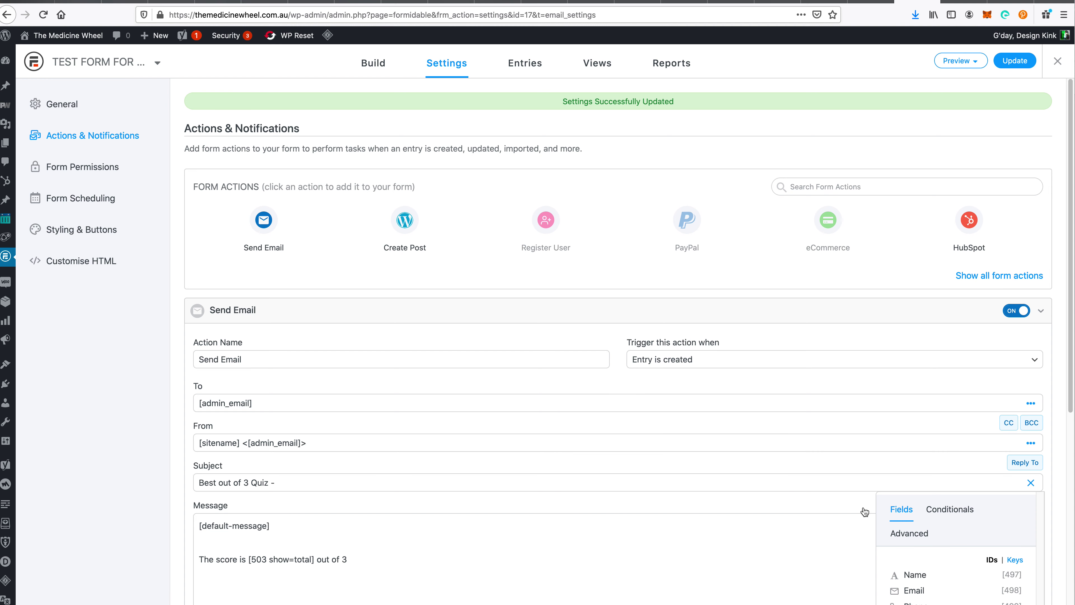
scroll(919, 499, "down", 2)
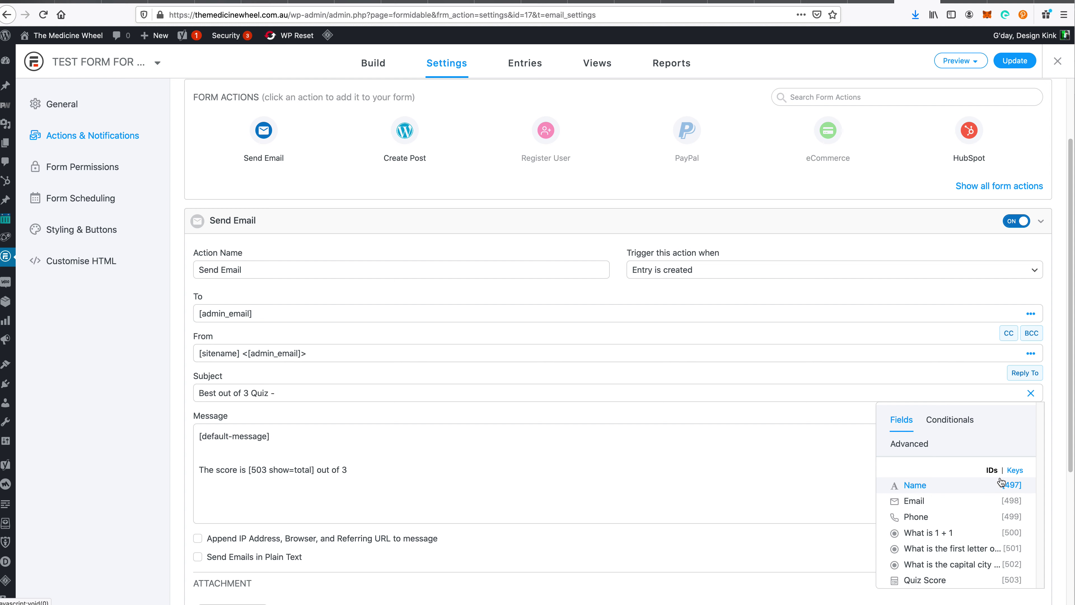
left_click(1014, 472)
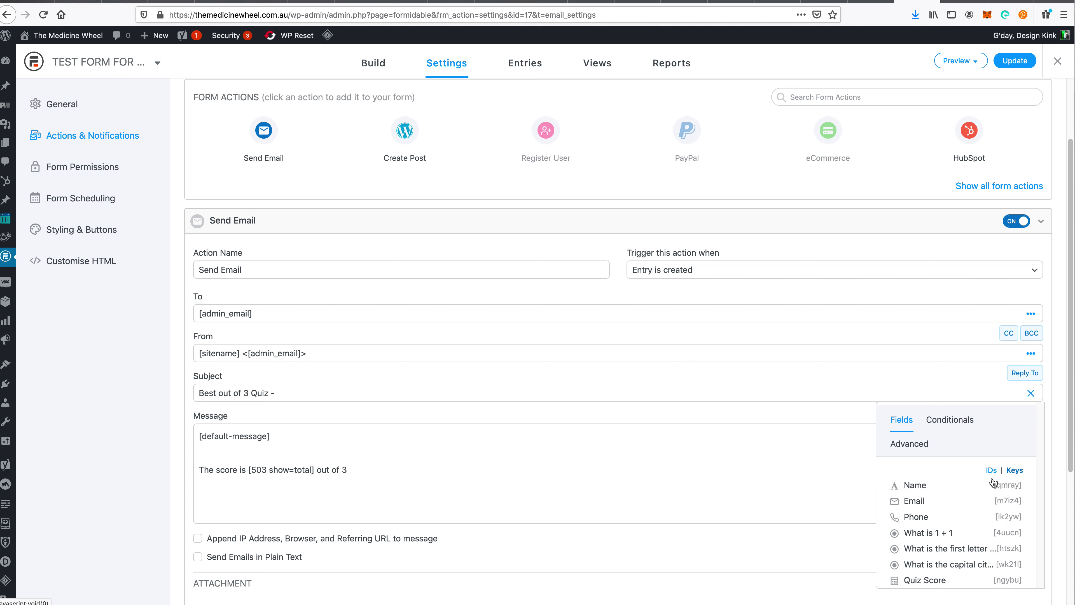
left_click(1006, 489)
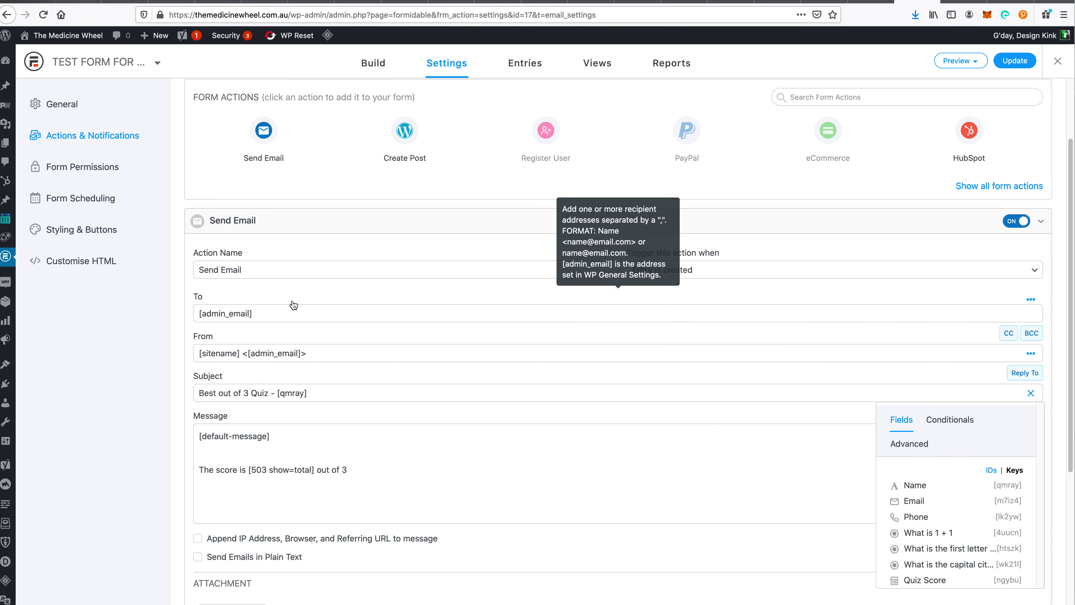
triple_click(294, 313)
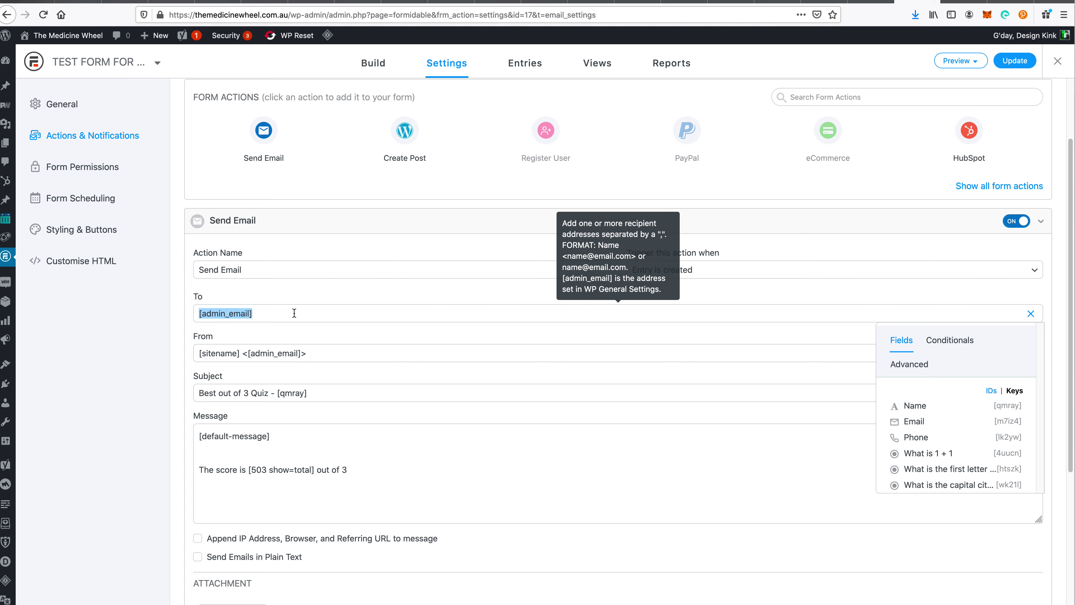
left_click(1015, 62)
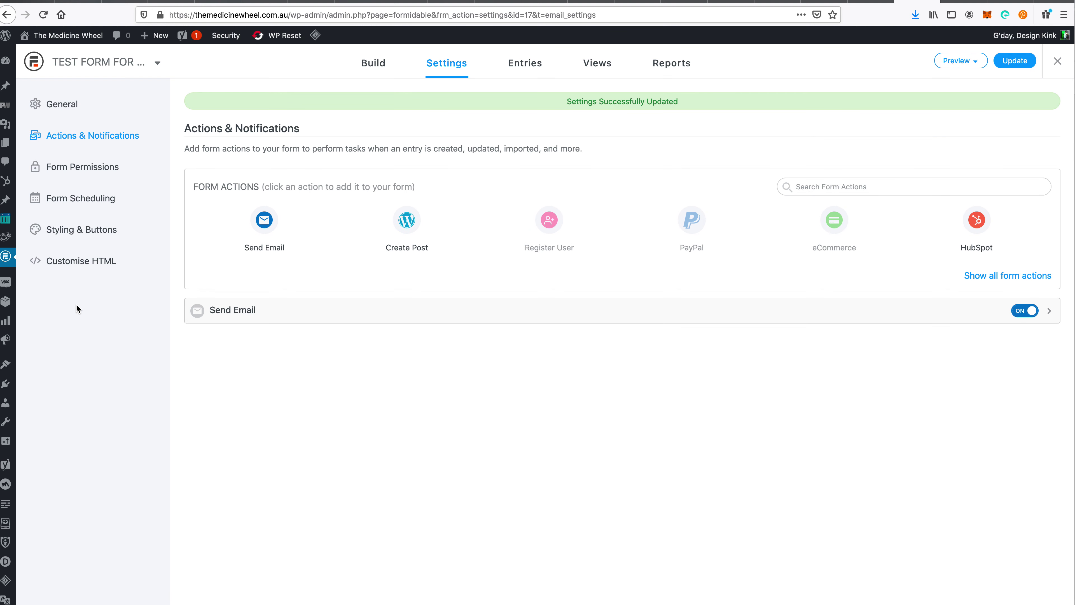
- Open the Formidable Forms list and locate TEST FORM FOR TRAING (ID 17) among the forms
mouse_move(6, 262)
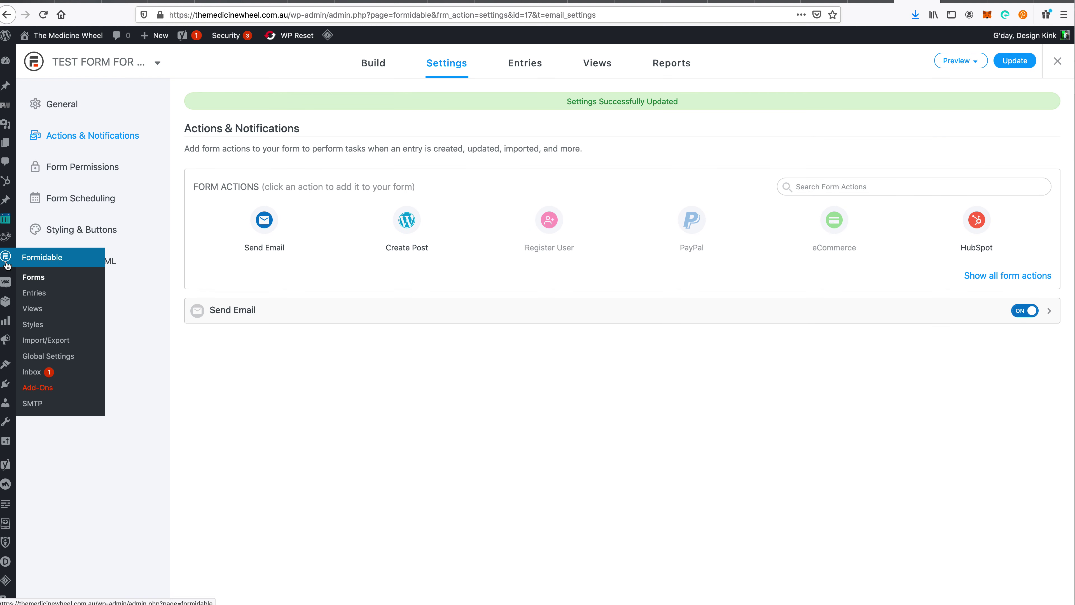
left_click(33, 277)
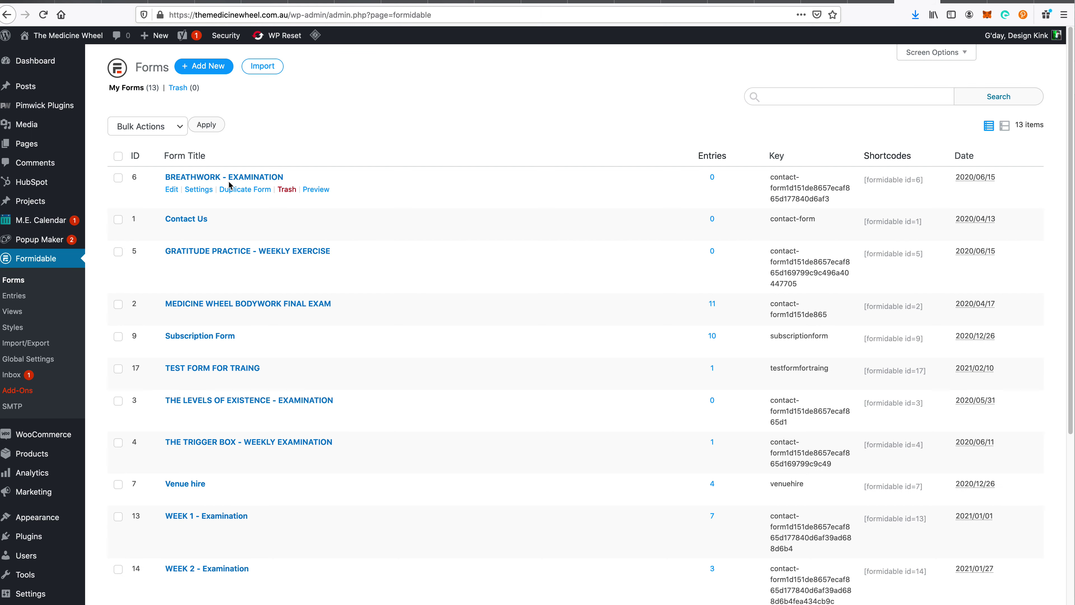
scroll(247, 379, "down", 5)
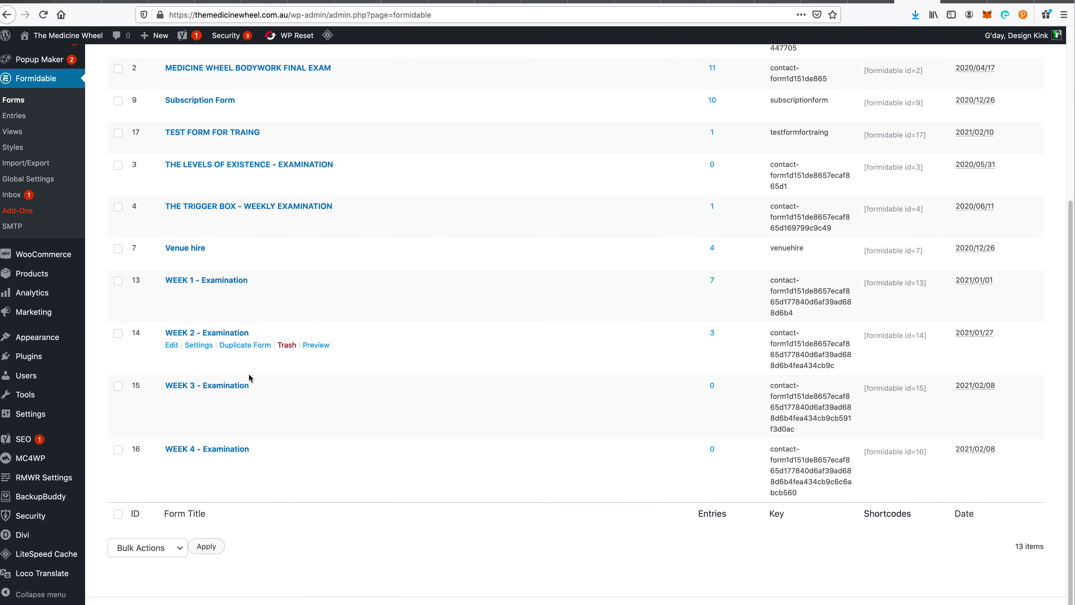
scroll(247, 436, "up", 4)
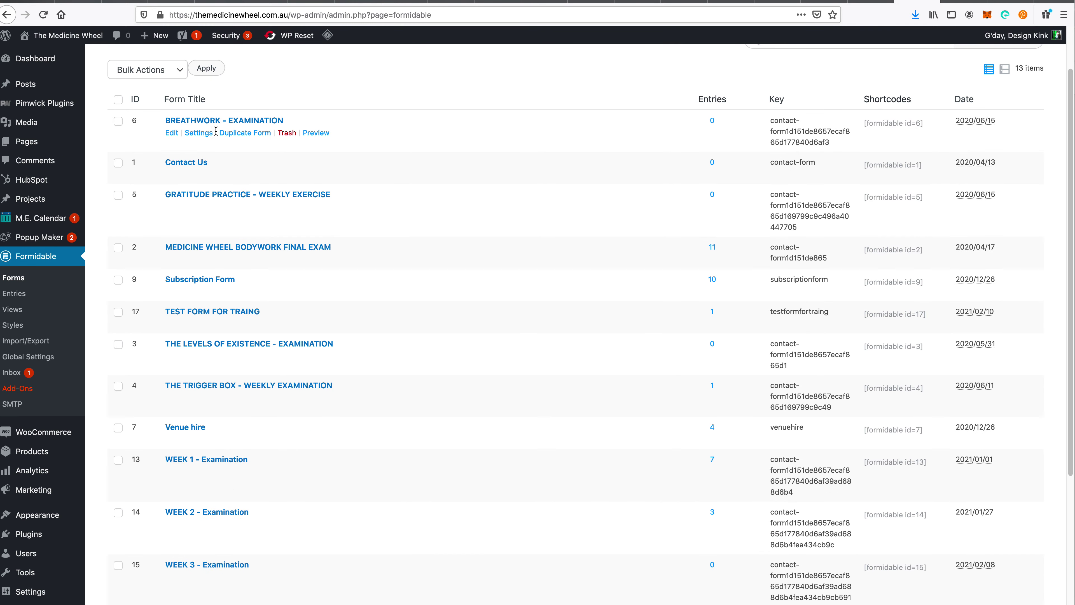
scroll(291, 254, "down", 4)
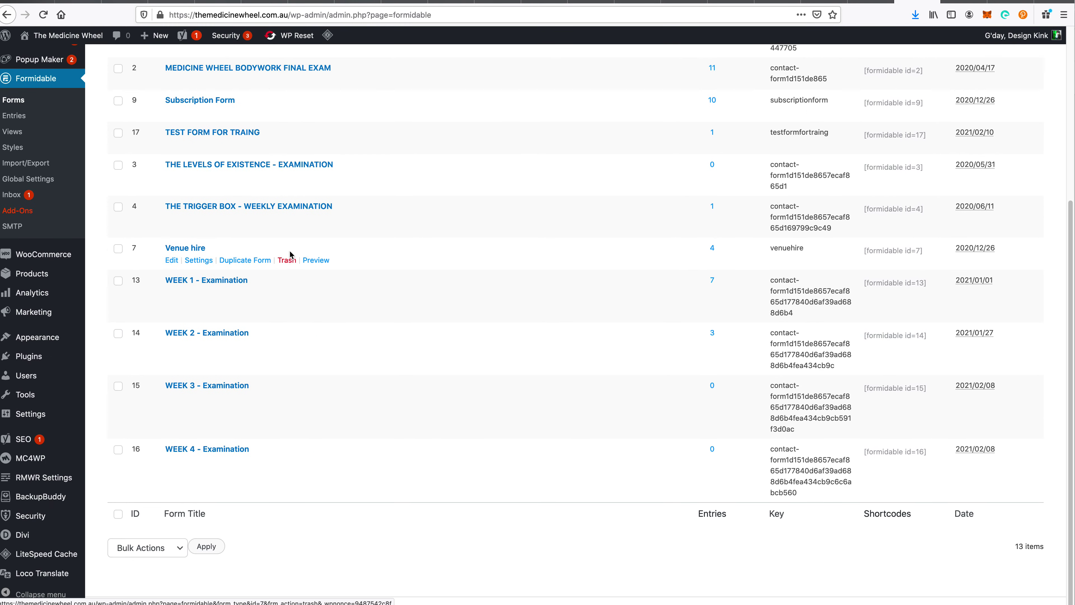
scroll(241, 396, "up", 4)
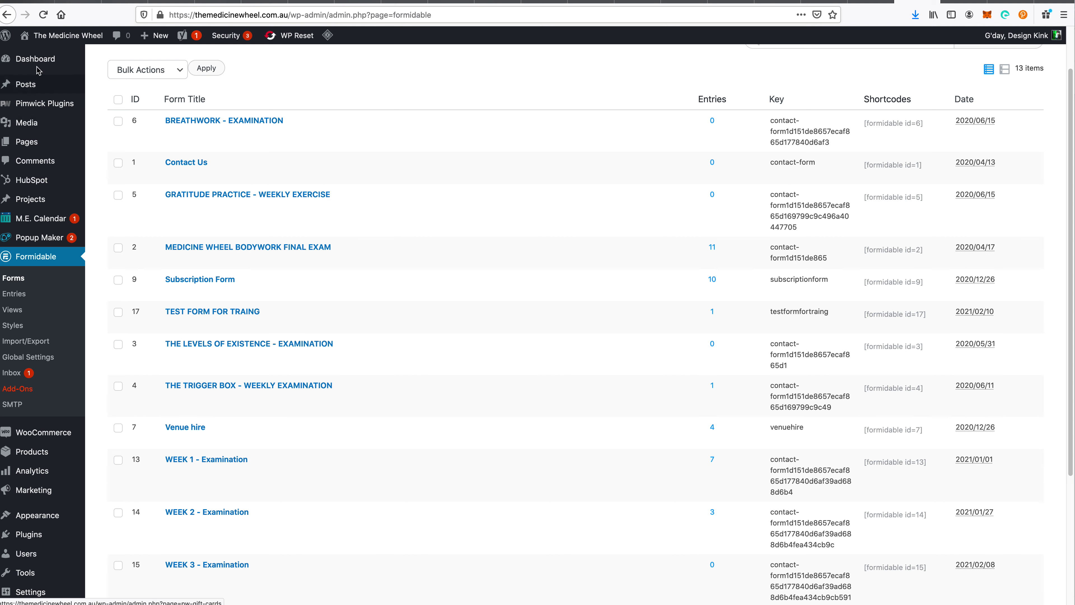
left_click(7, 14)
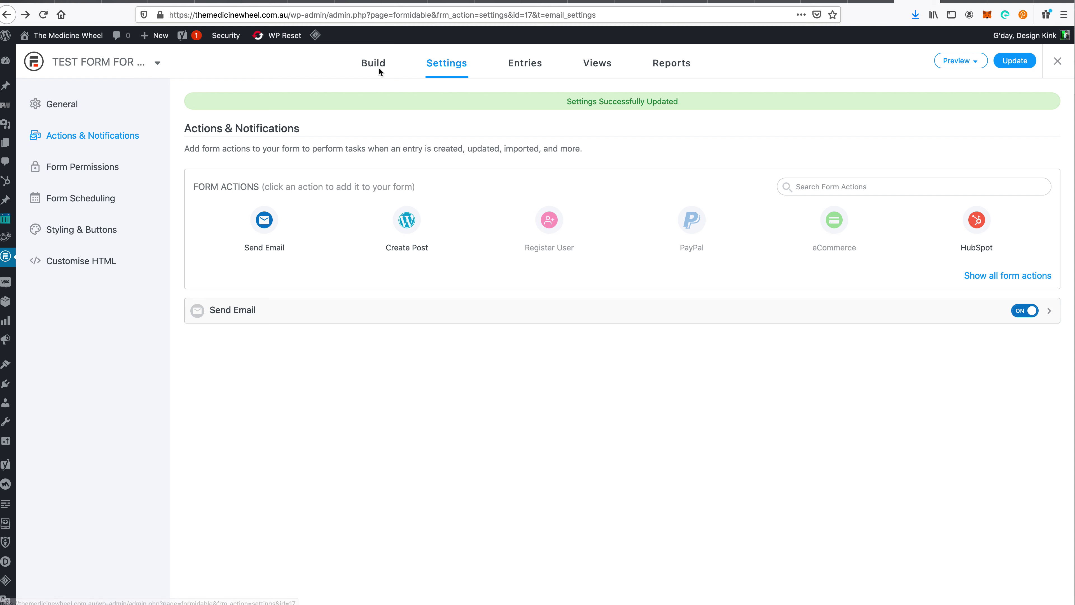
left_click(117, 64)
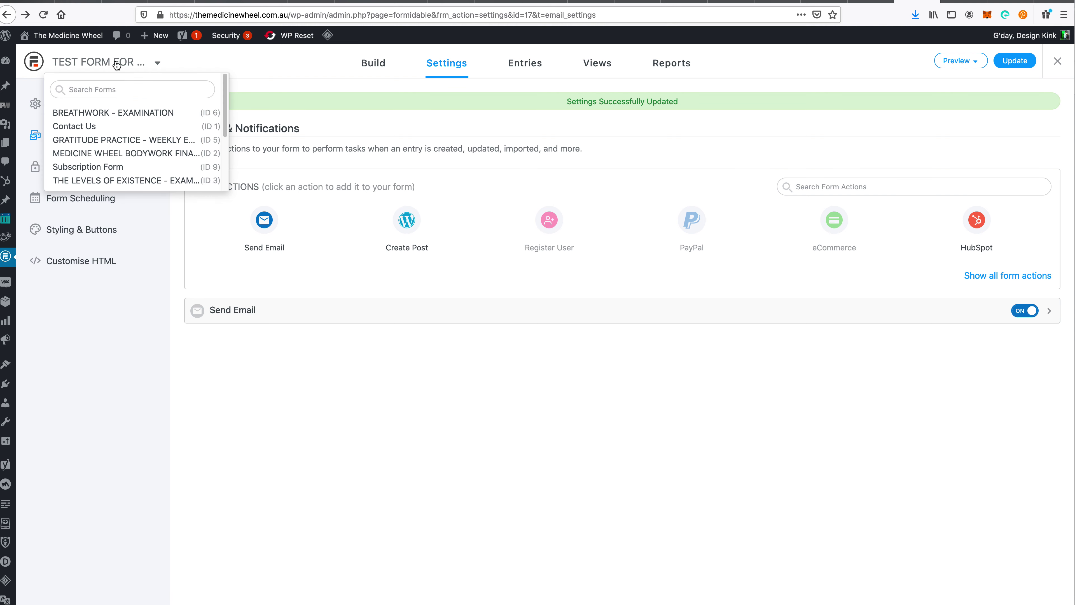
left_click(188, 461)
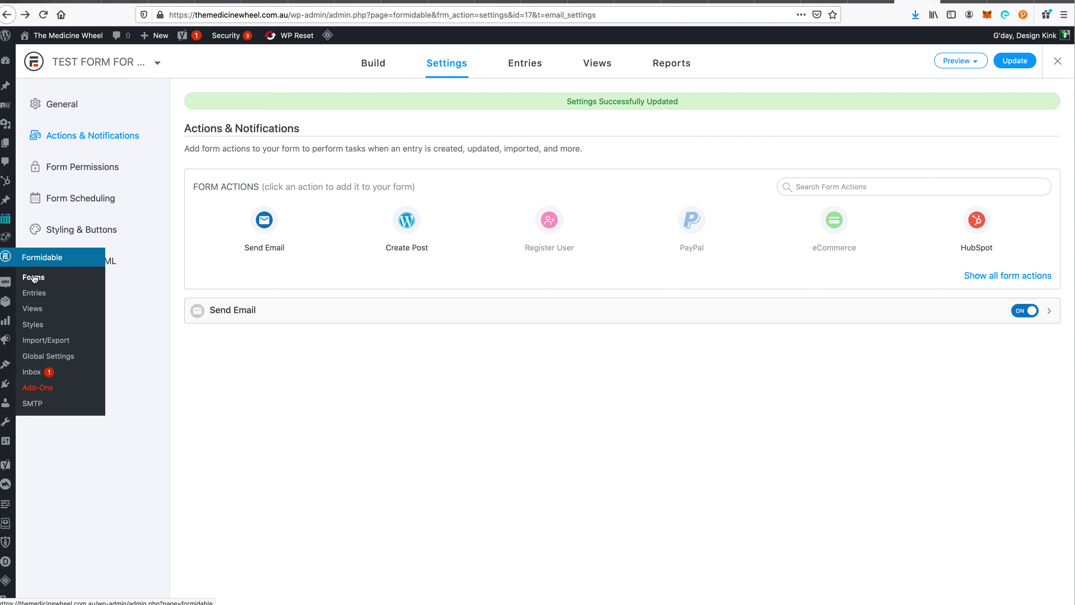
left_click(29, 277)
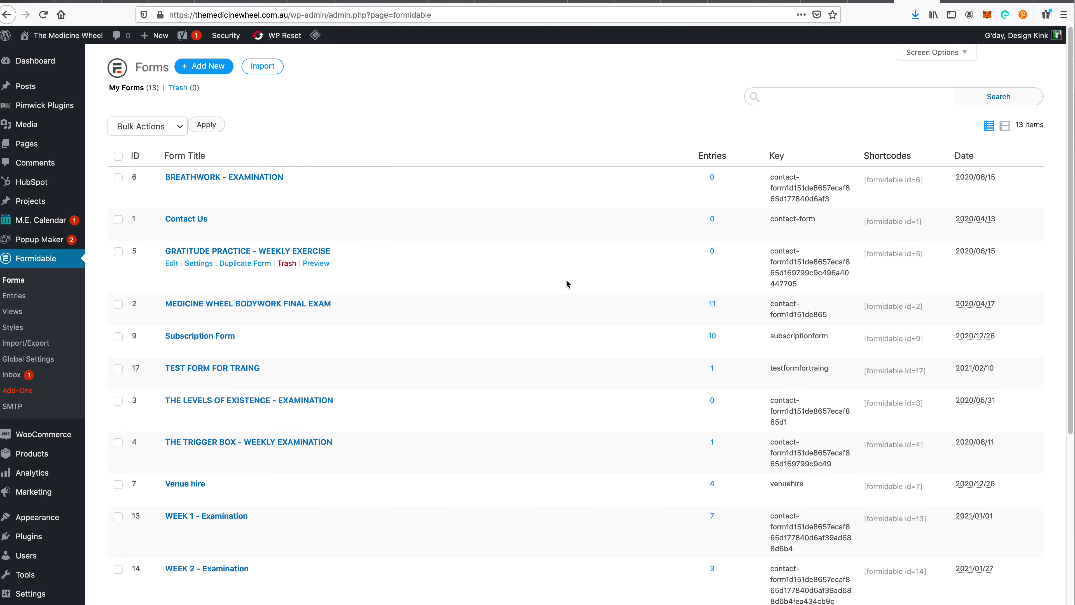
scroll(376, 267, "down", 2)
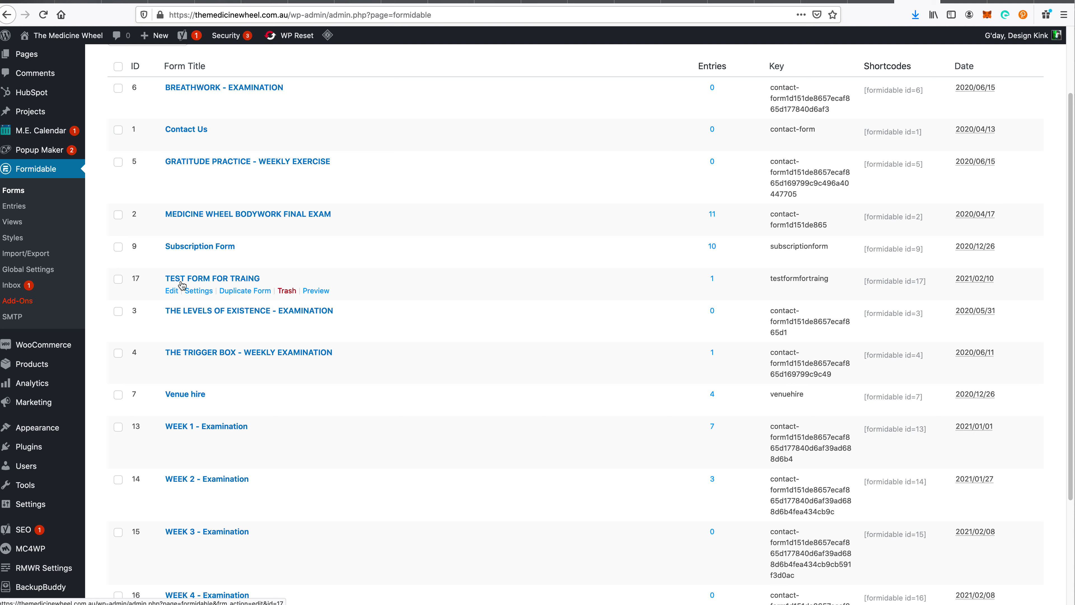
- Copy the [formidable id=17] shortcode and open a new page editor in a background tab
left_click(903, 276)
key("super+c")
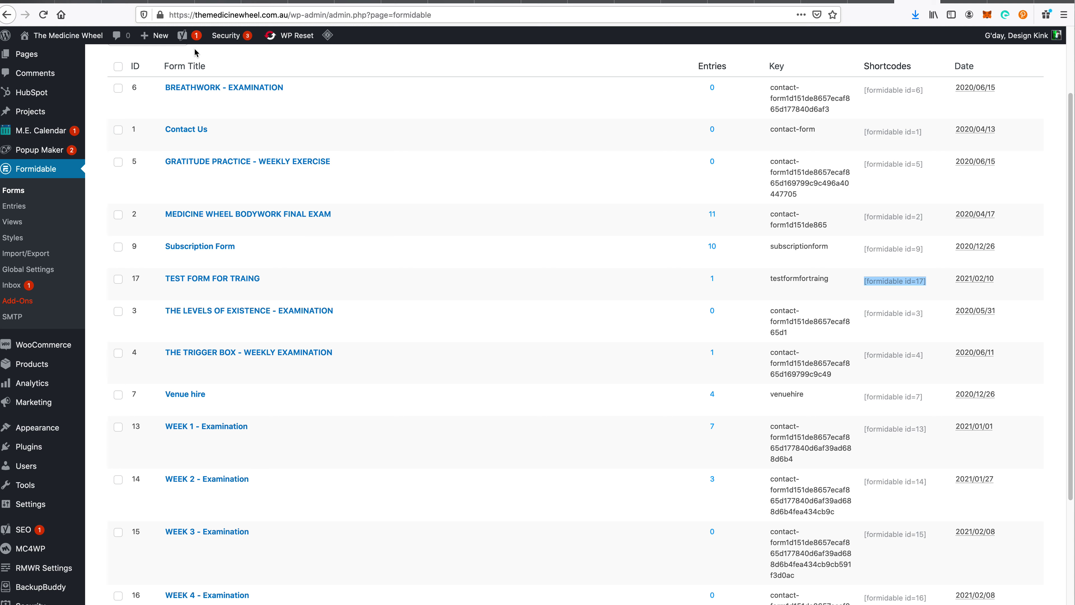
mouse_move(149, 42)
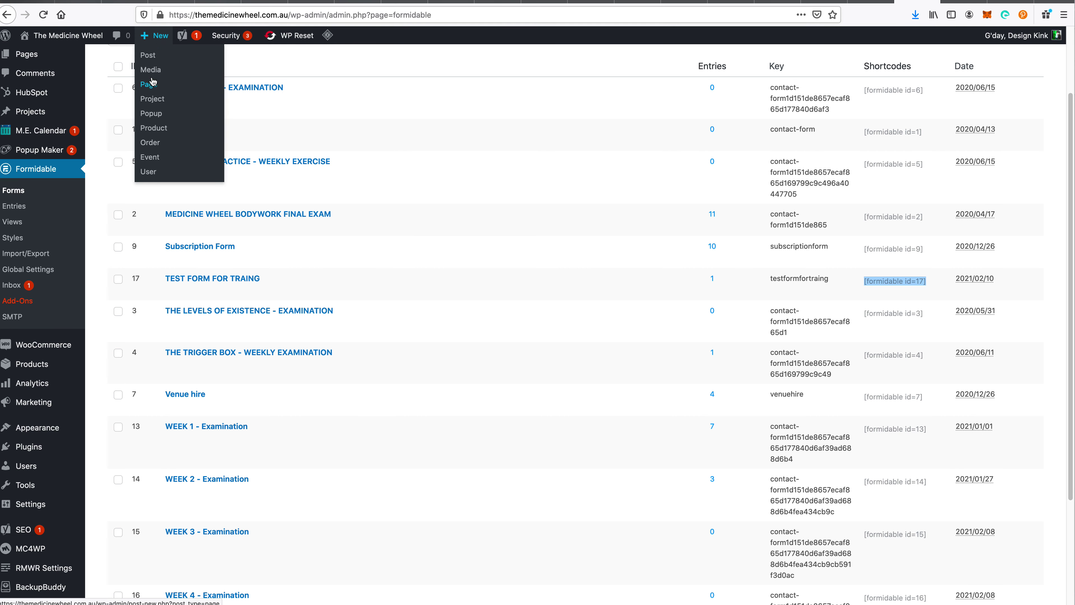
left_click(153, 87, "super")
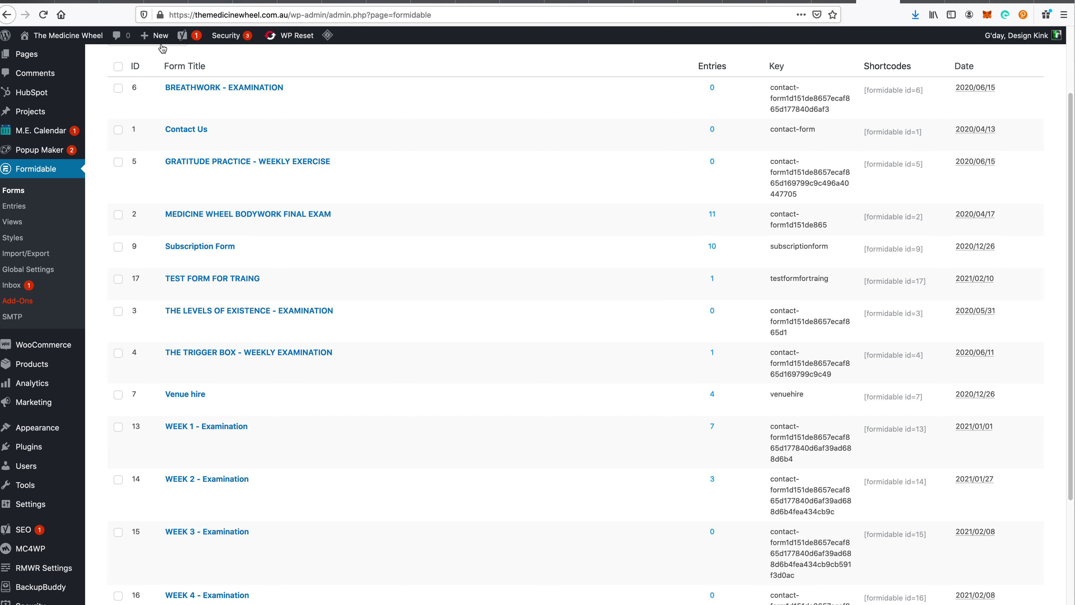
- Title the new page 'Test Page for Test Form' and paste the [formidable id=17] shortcode into its body
mouse_move(154, 35)
left_click(929, 3)
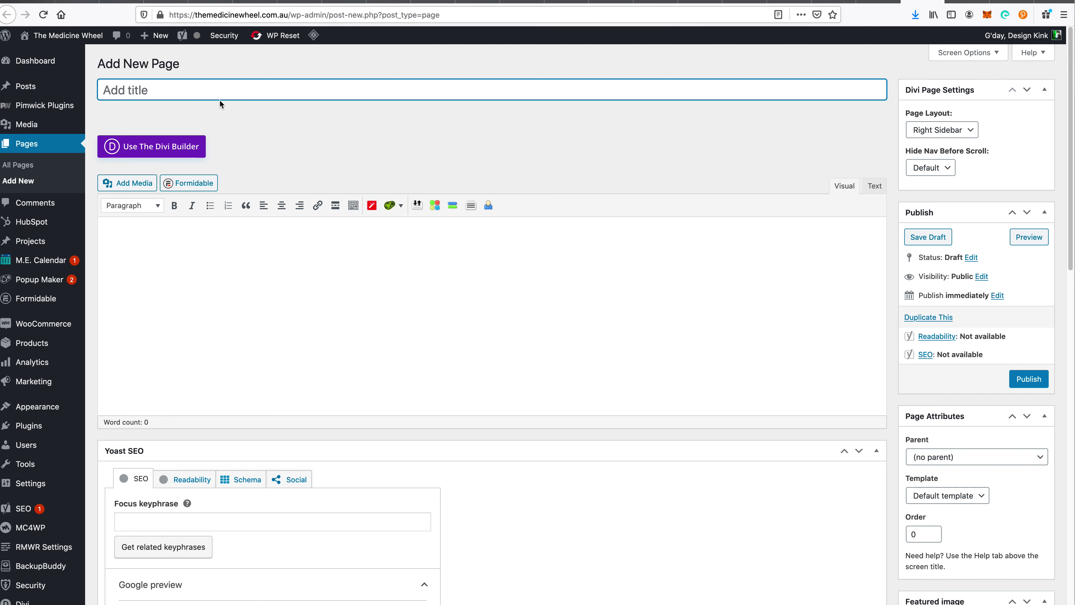
type("Test ")
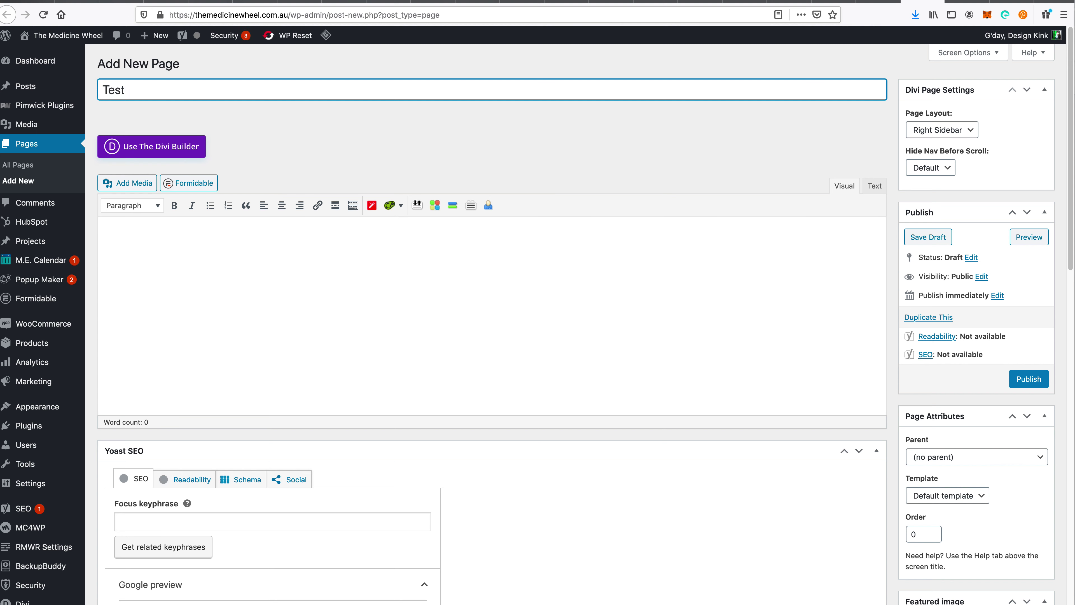
type("Page for Test Form")
left_click(277, 297)
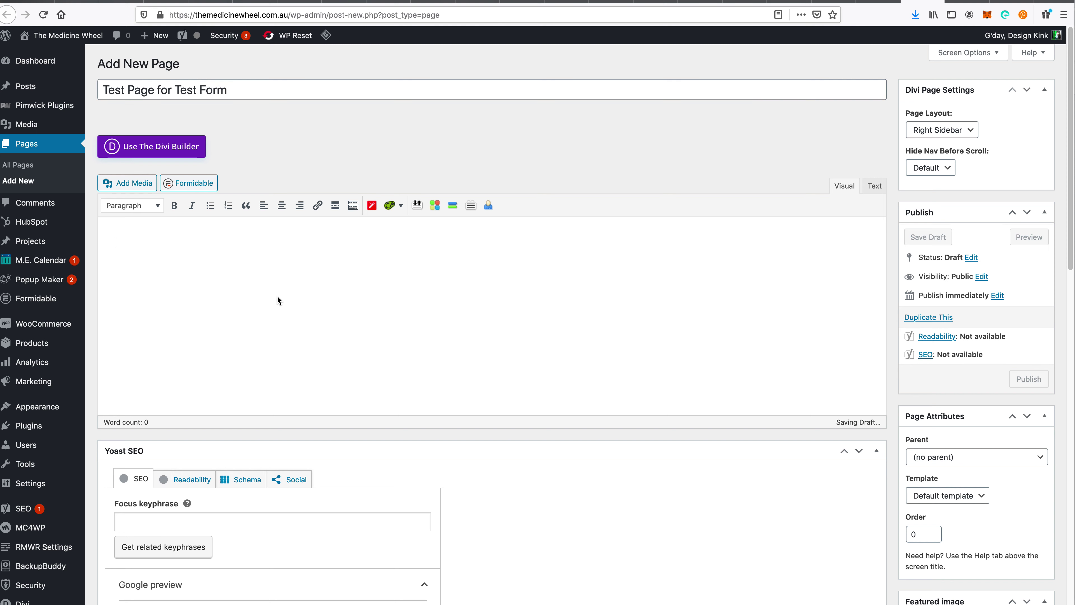
key("super+v")
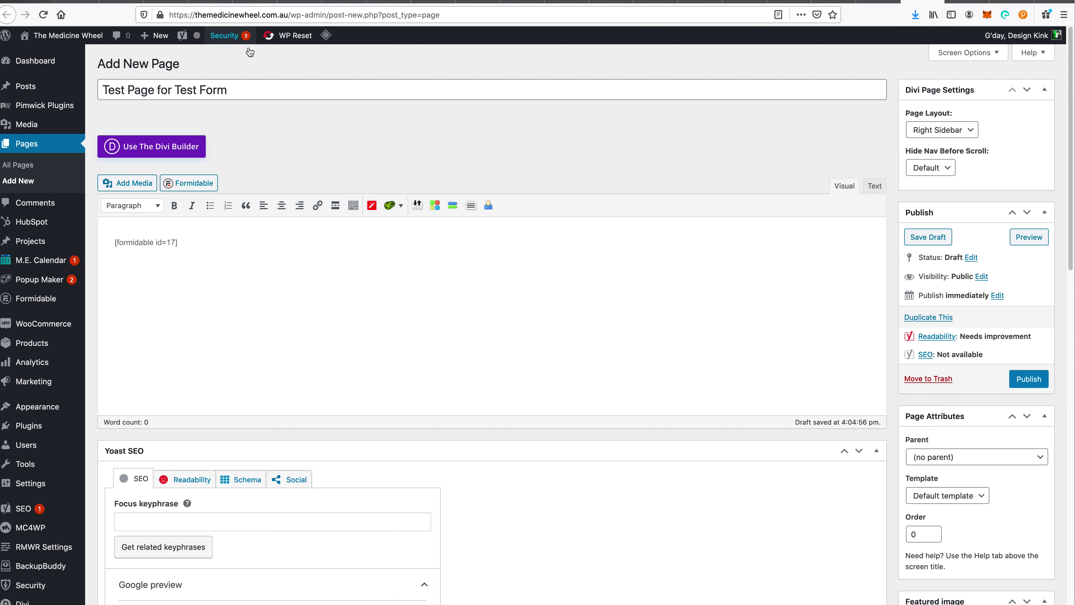
- Paste the page title on its own line above the [formidable id=17] shortcode
triple_click(252, 88)
key("super+c")
left_click(267, 334)
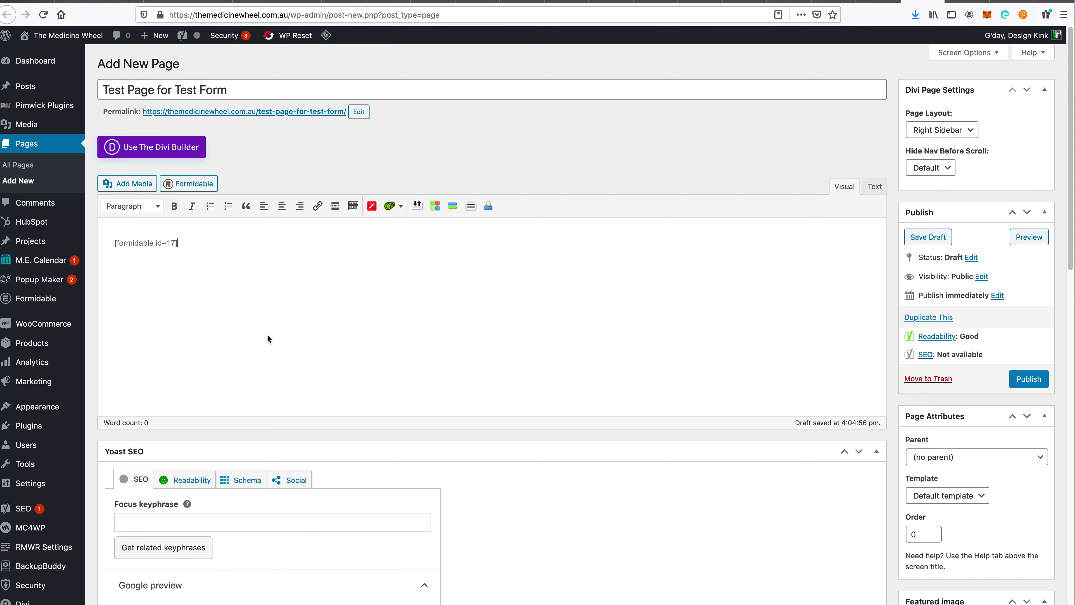
key("super+a")
key("Left")
key("Return")
type("\\")
key("Return")
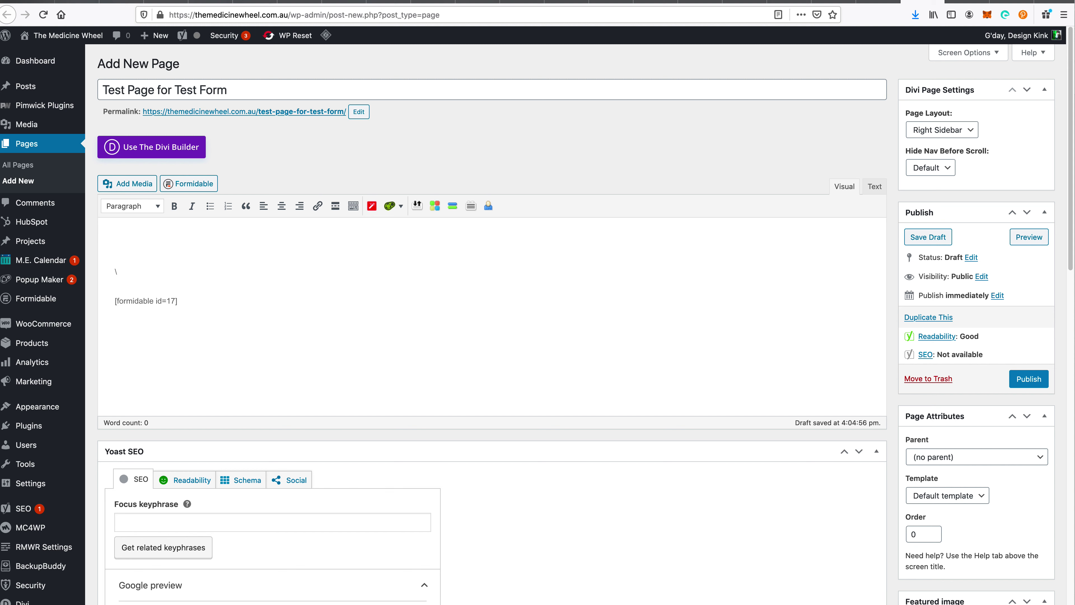
key("BackSpace")
key("Delete")
key("super+v")
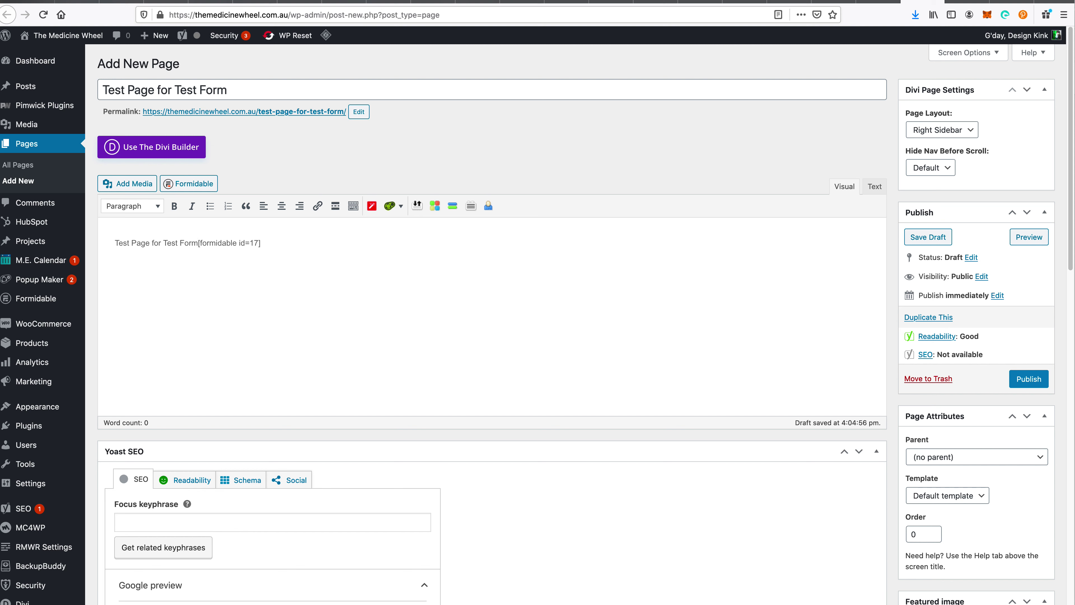
type("'")
key("Return")
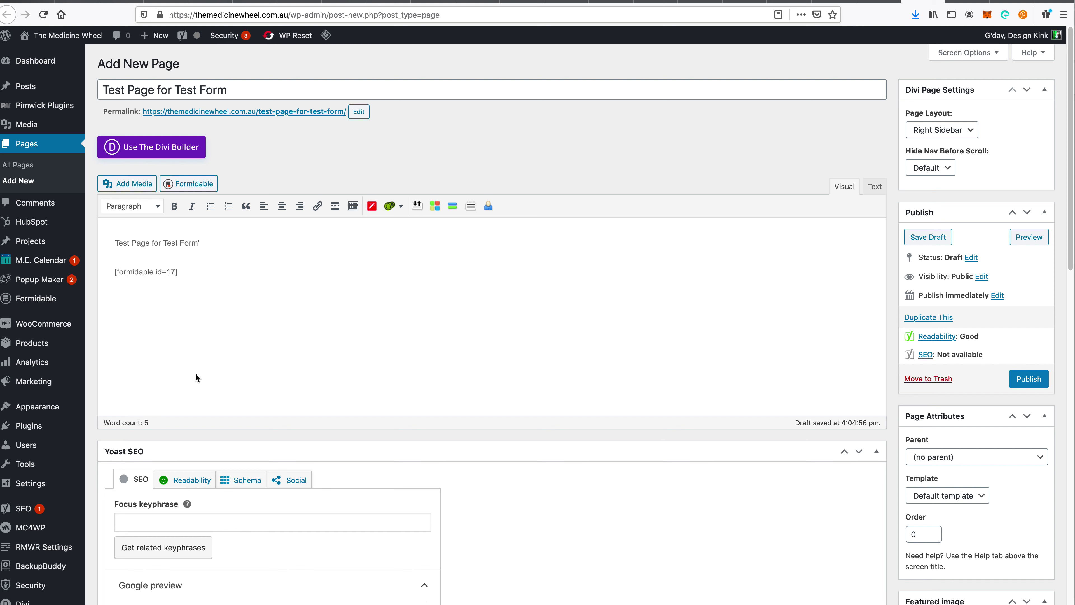
- Format the 'Test Page for Test Form' line as Heading 1
left_click(216, 239)
double_click(170, 243)
triple_click(170, 247)
left_click(153, 207)
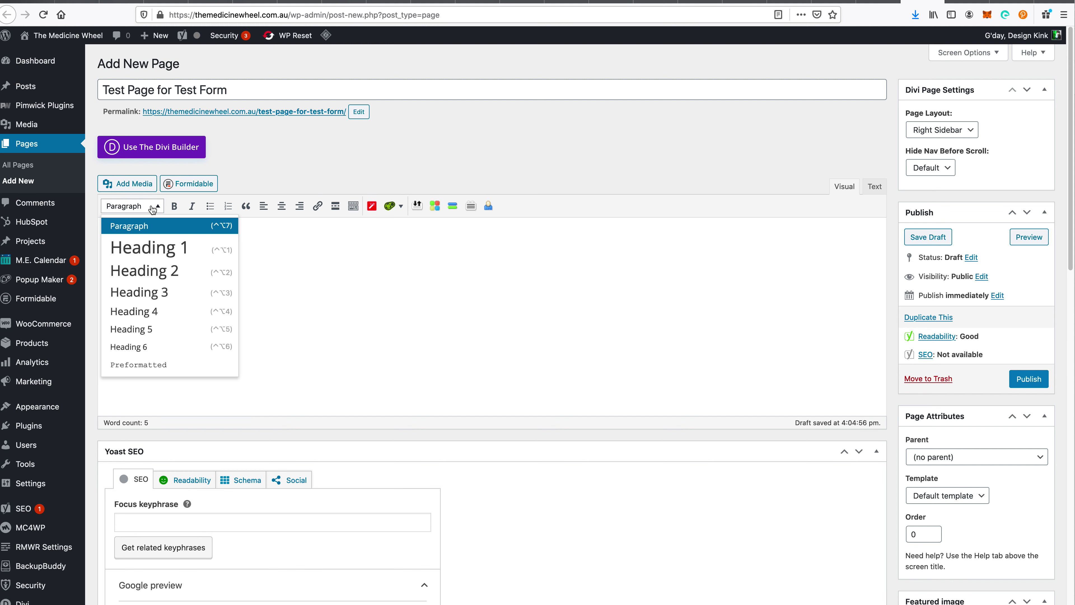
left_click(166, 250)
left_click(450, 292)
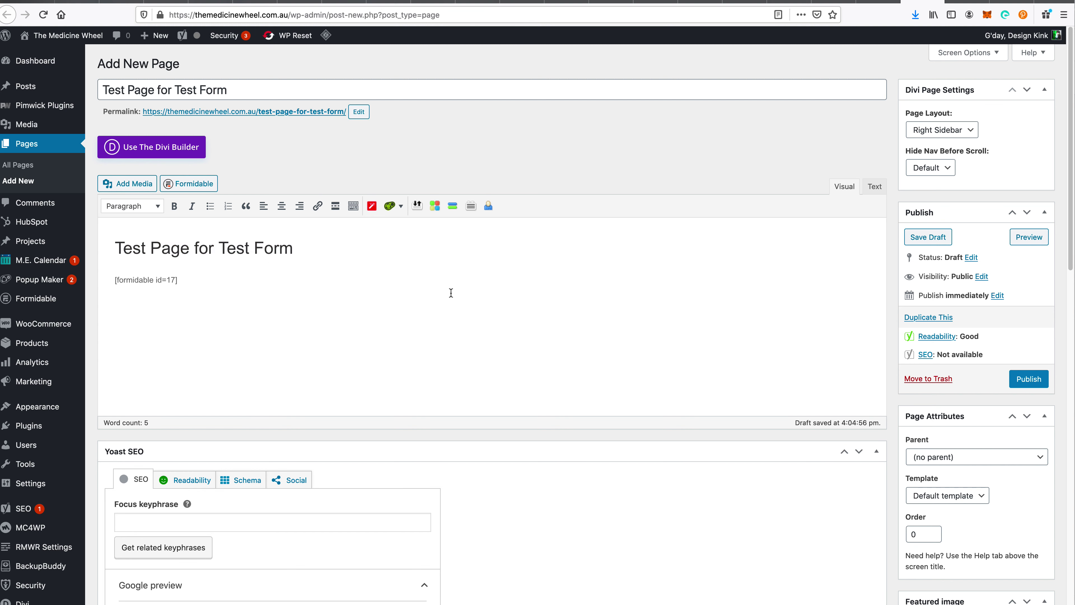
- Publish the page and make its visibility password protected with a password
left_click(1029, 379)
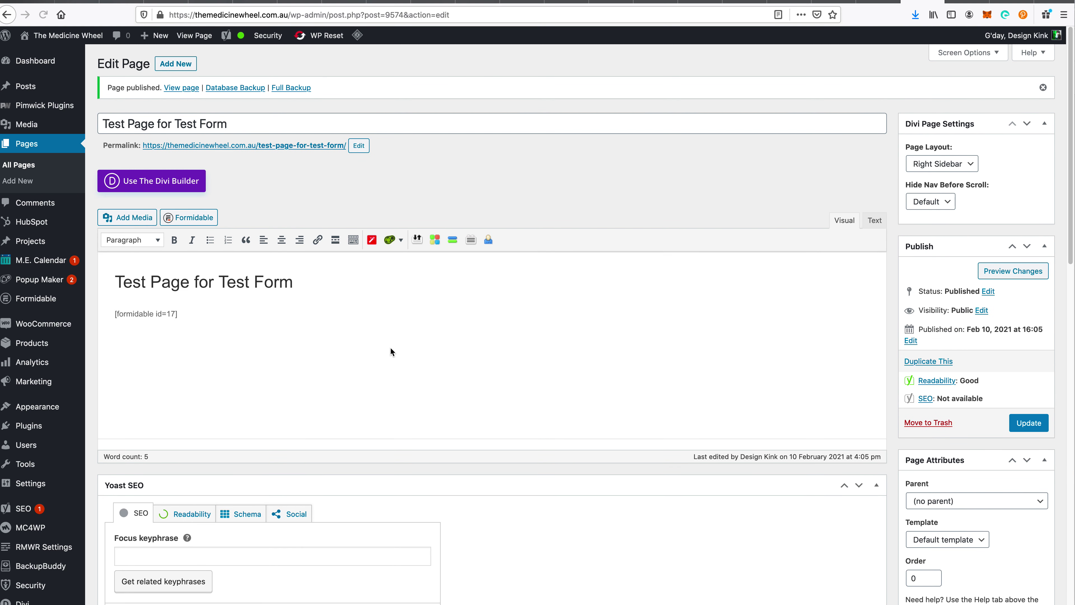
left_click(358, 281)
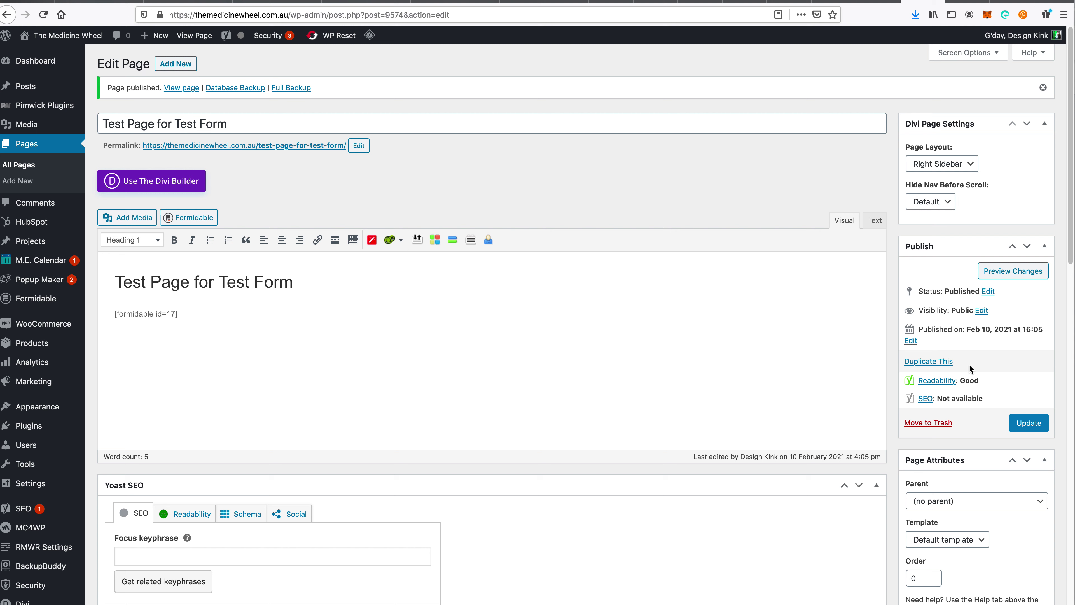
left_click(983, 310)
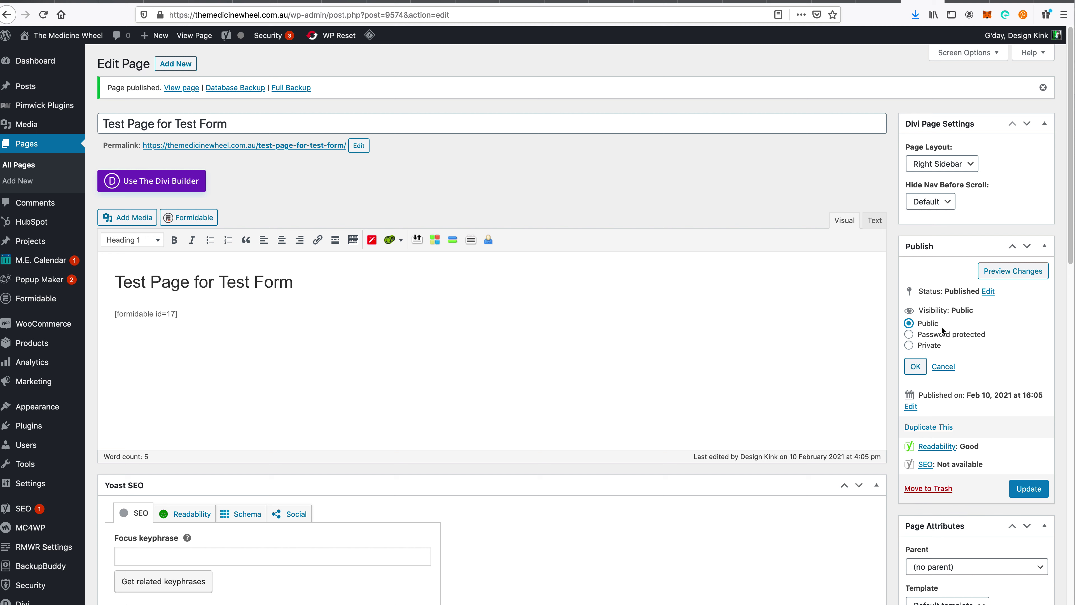
left_click(941, 335)
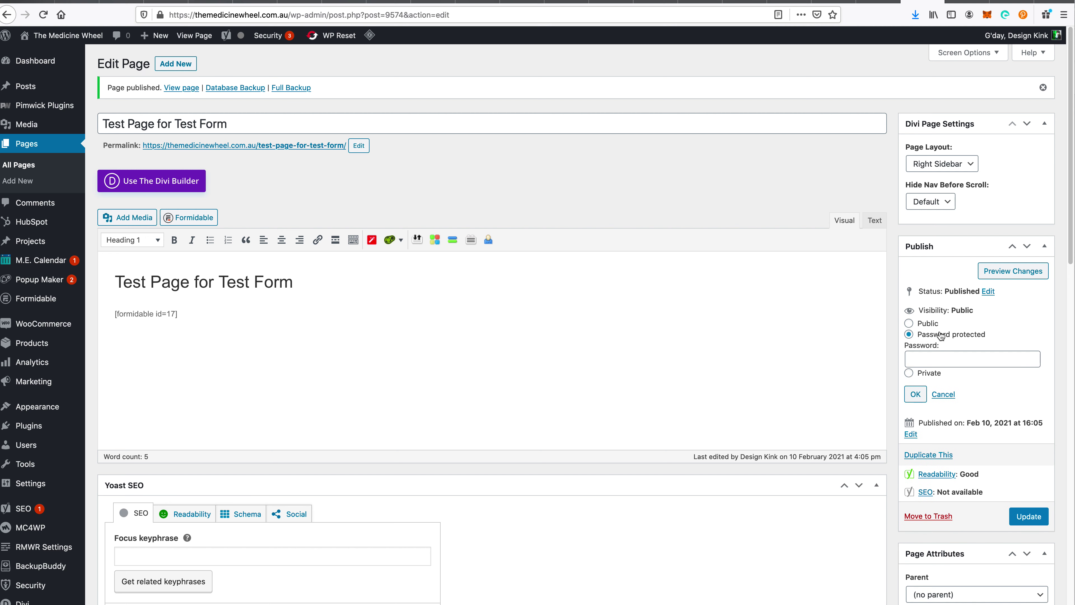
left_click(931, 356)
type("test")
left_click(917, 394)
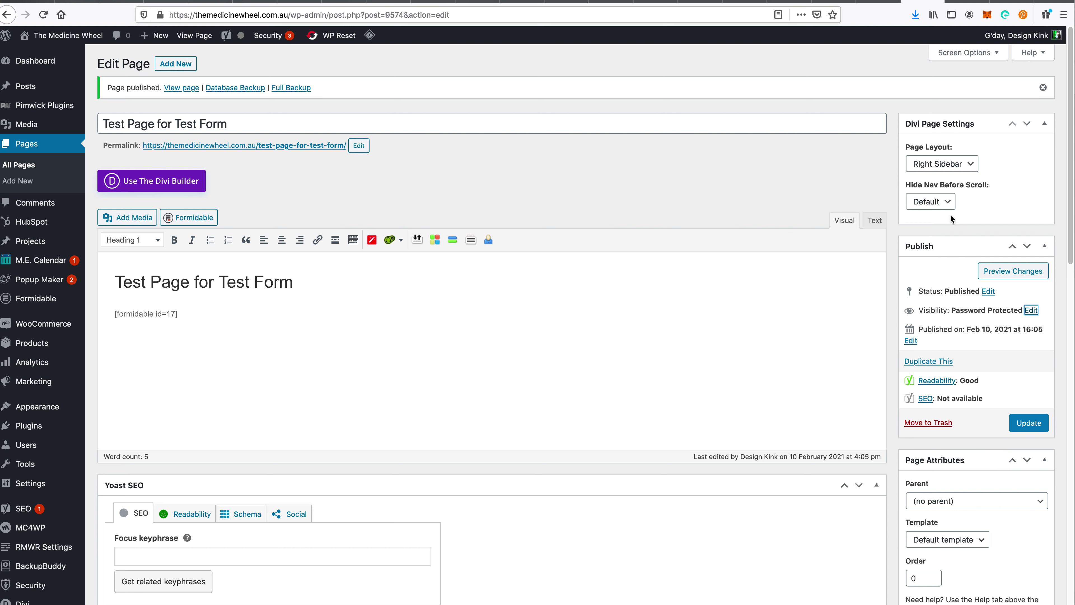
- Switch the page layout to No Sidebar and update the page
left_click(946, 166)
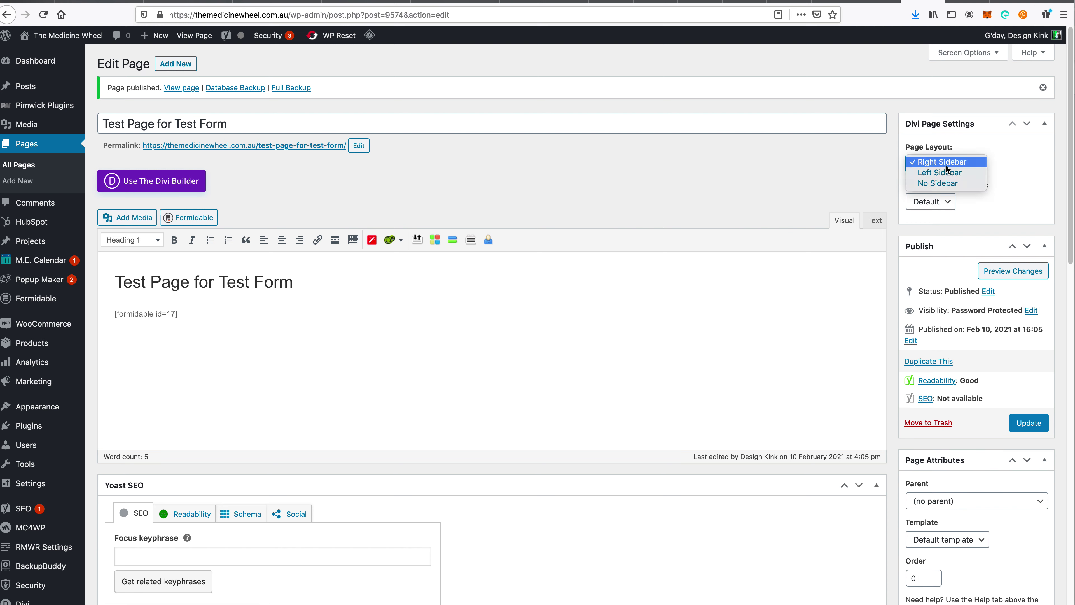
left_click(929, 184)
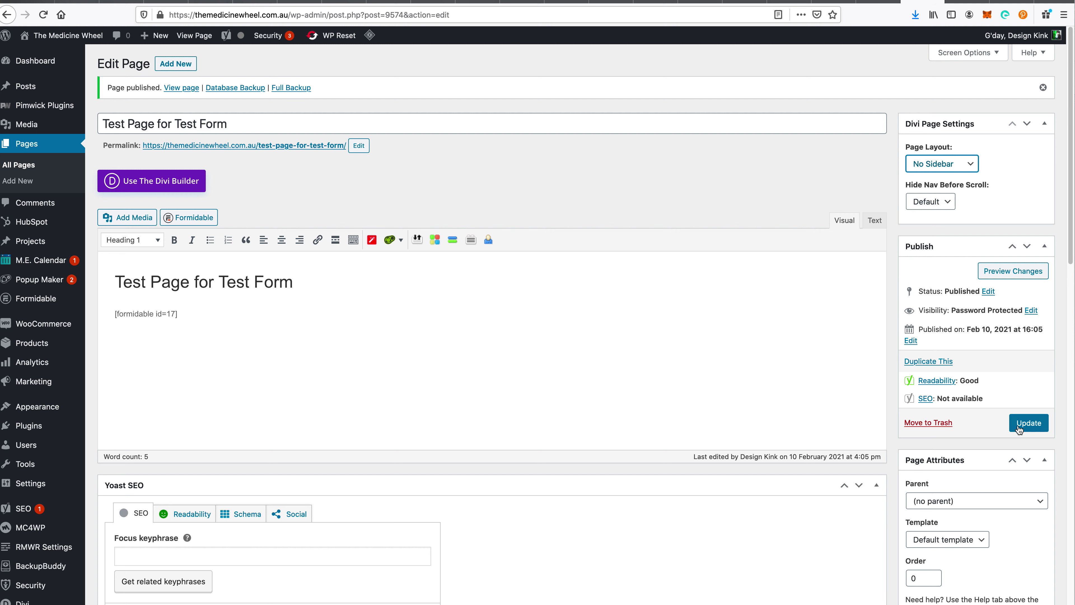
left_click(1030, 423)
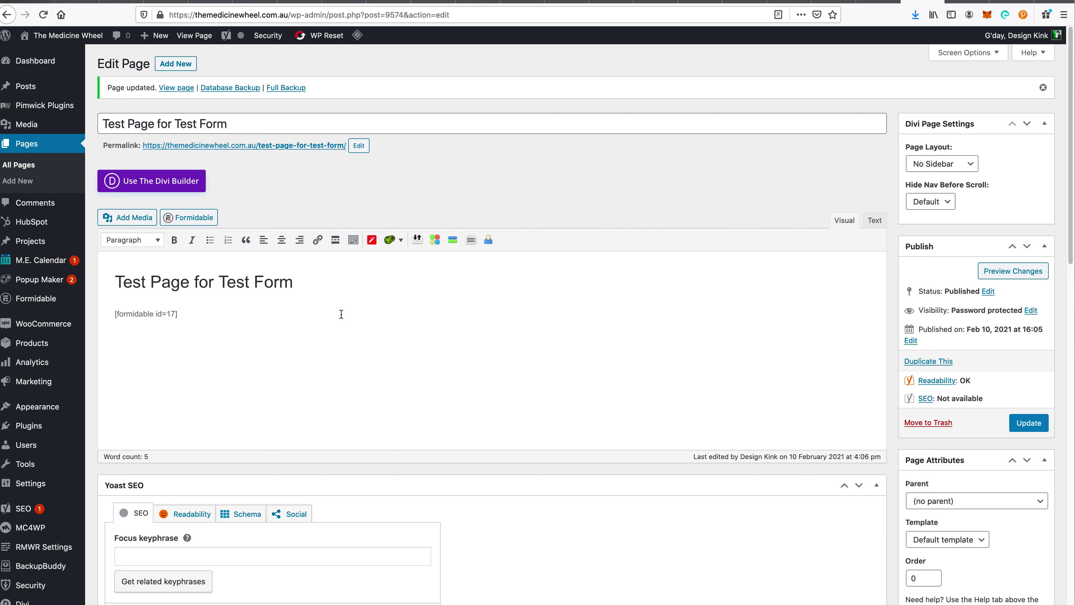
left_click(226, 324)
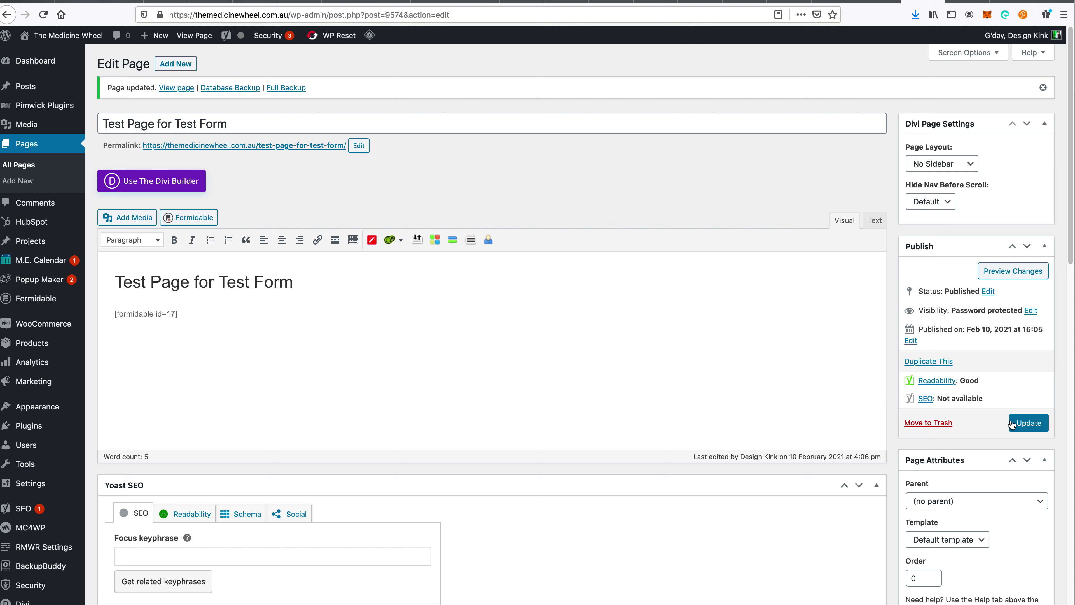
left_click(1028, 423)
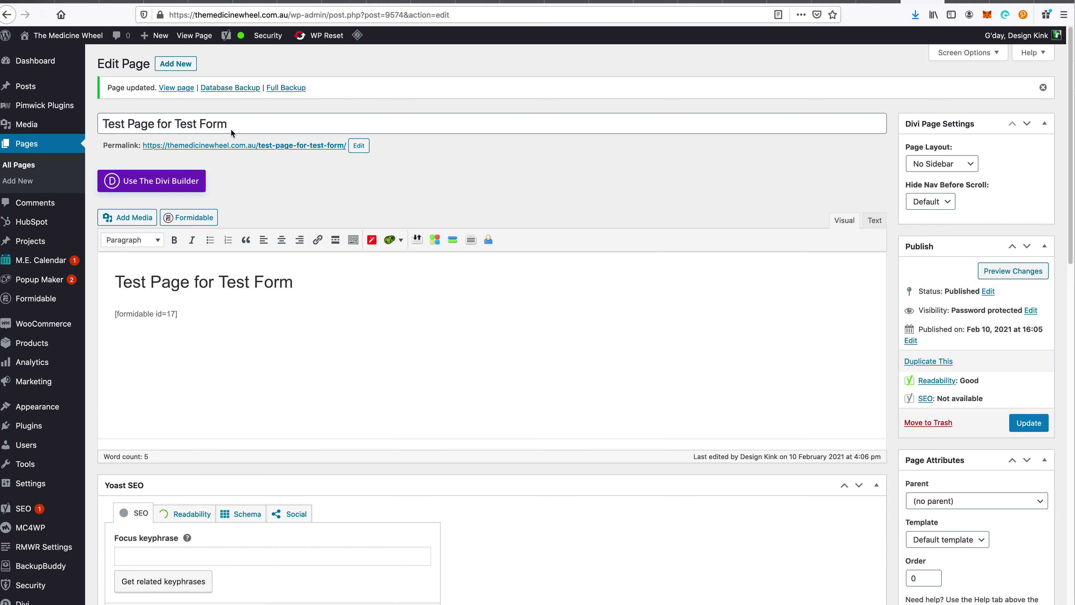
- Unlock the live test page by entering its password
left_click(203, 36)
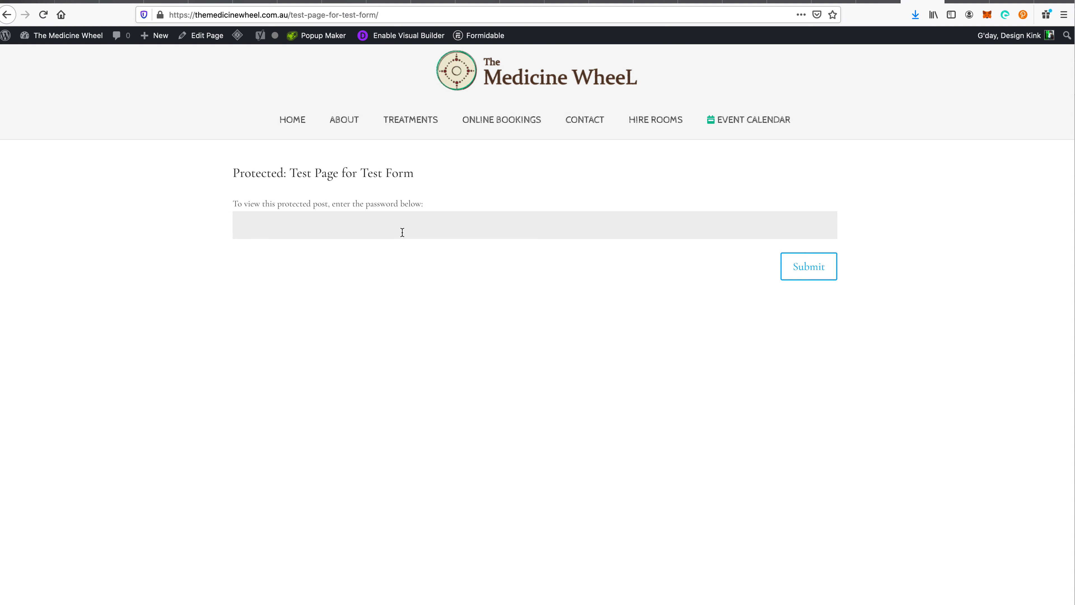
left_click(396, 219)
type("•")
left_click(809, 267)
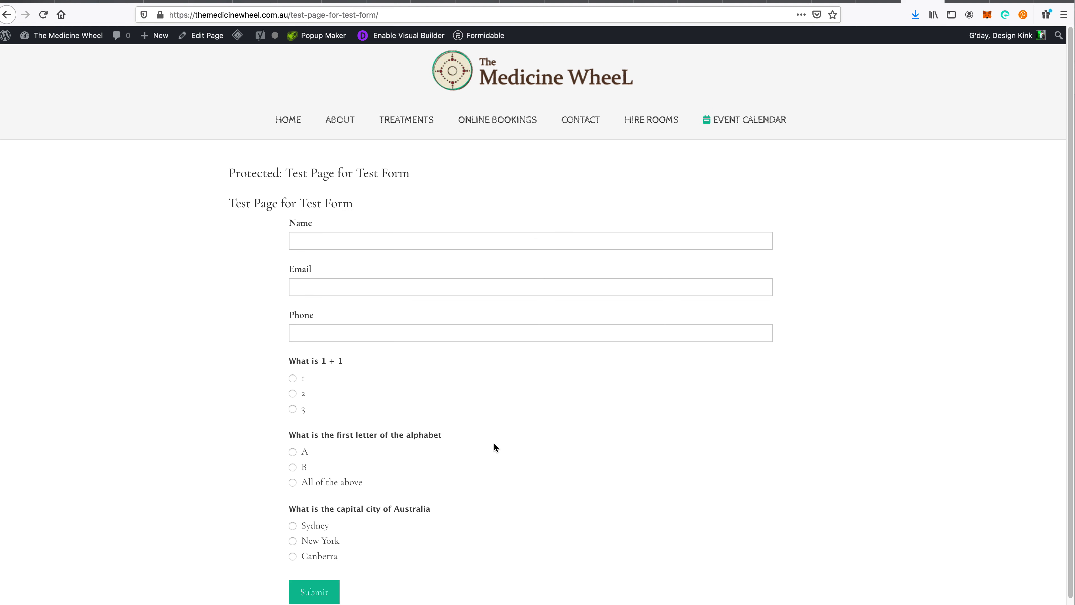
- Fill in name, an invalid e-mail and phone, answer 2 and A, and submit the quiz
left_click(342, 238)
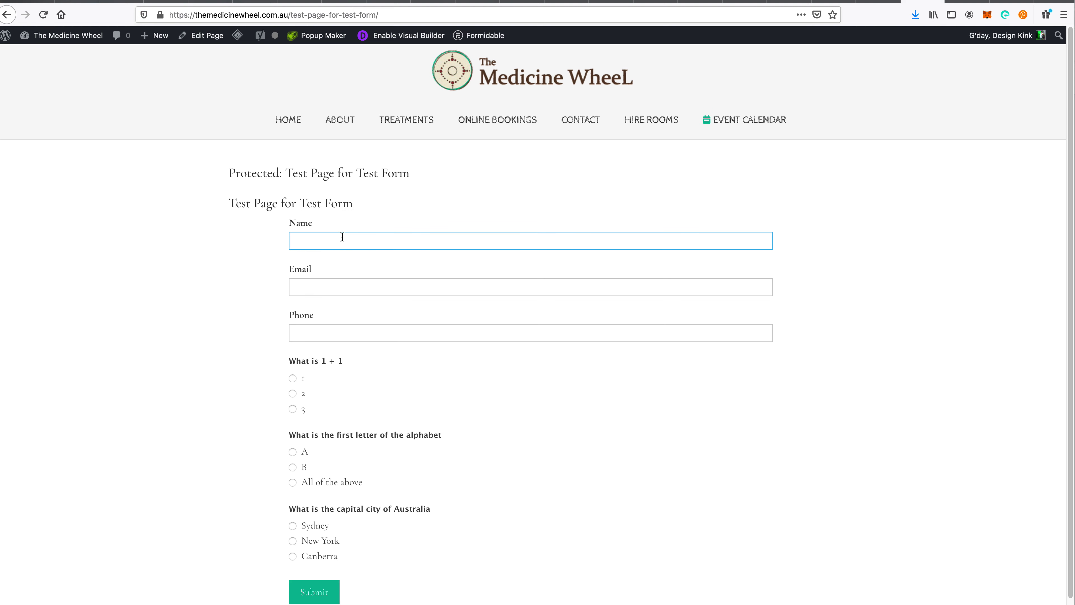
type("Craig")
key("Tab")
type("Tester")
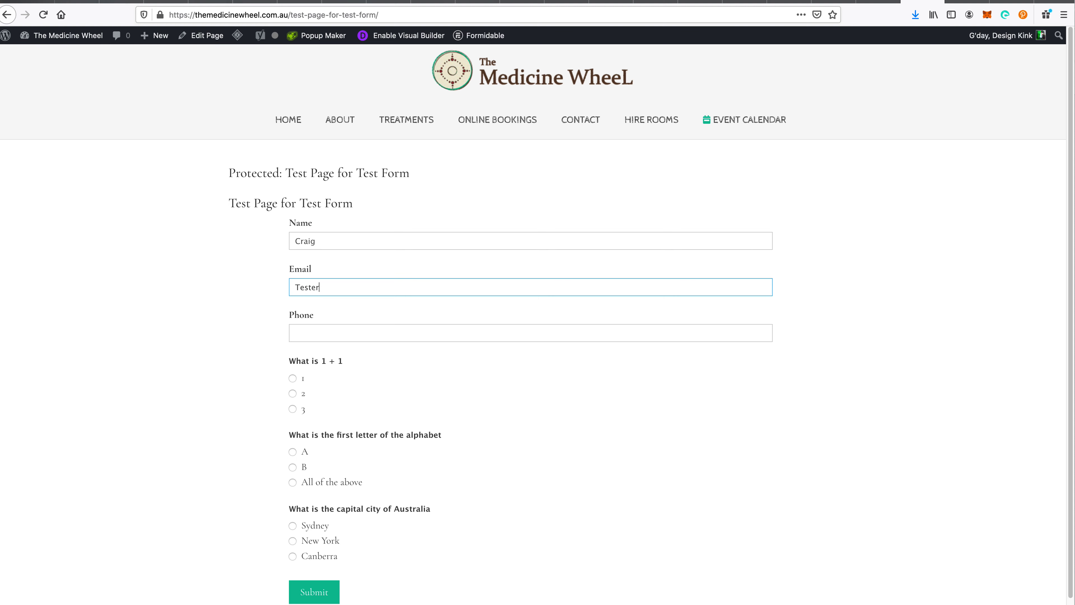
key("Tab")
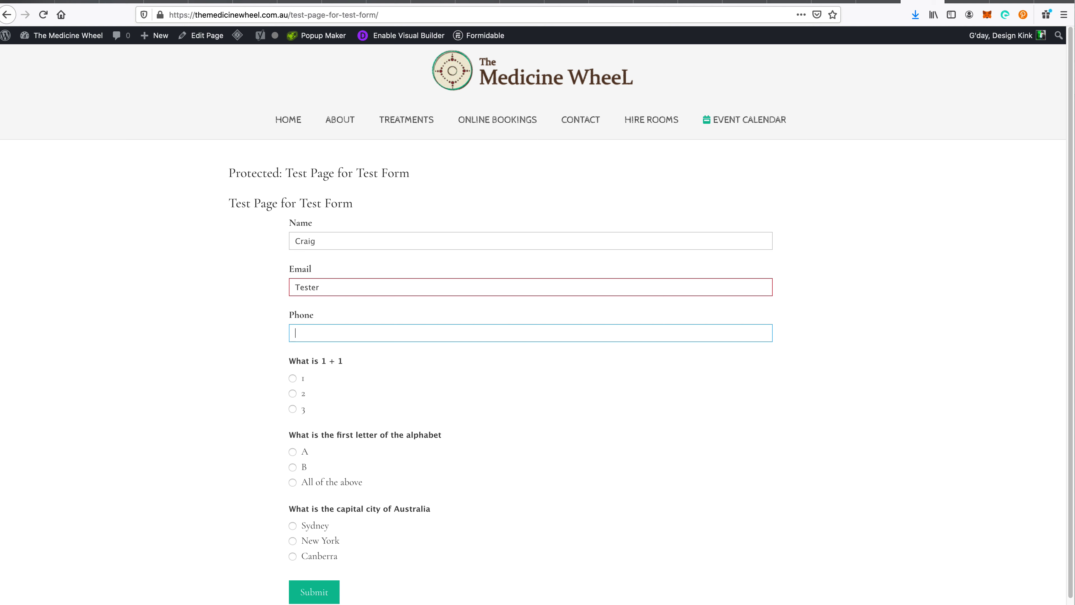
scroll(244, 249, "down", 1)
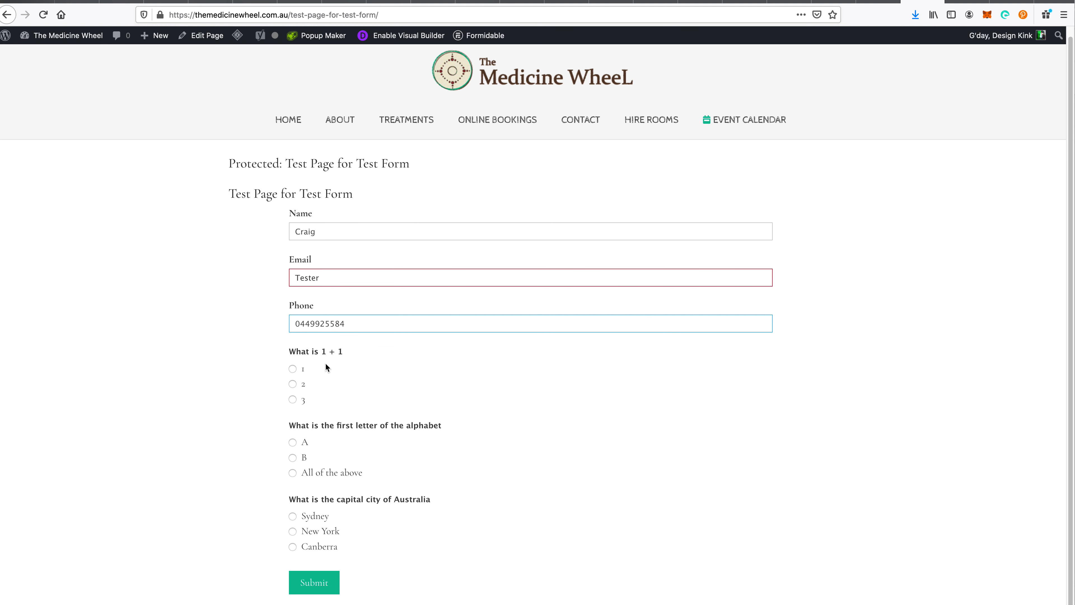
left_click(302, 383)
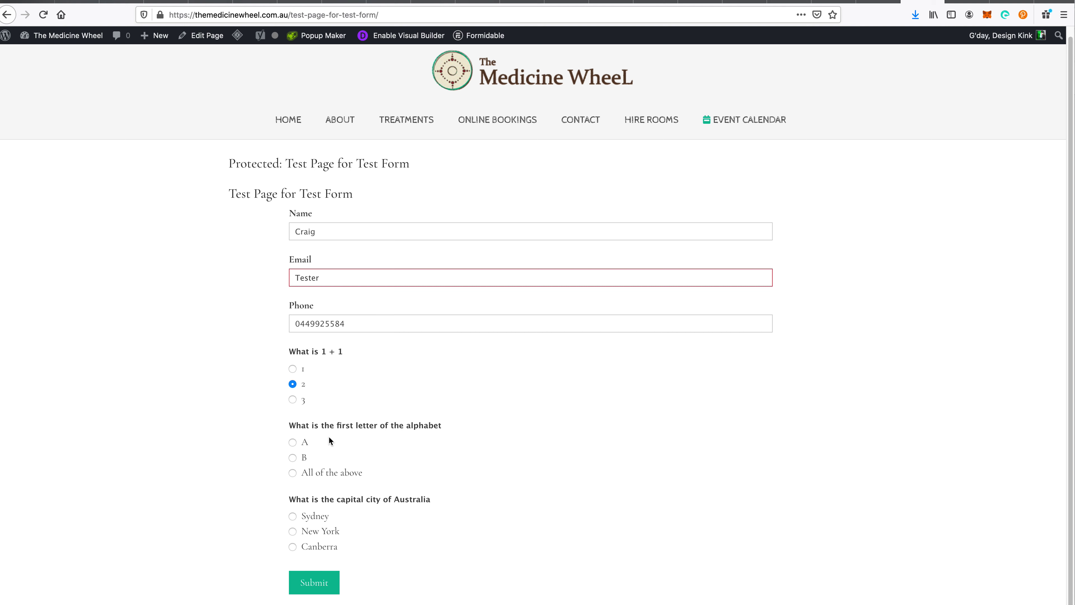
left_click(292, 442)
left_click(337, 579)
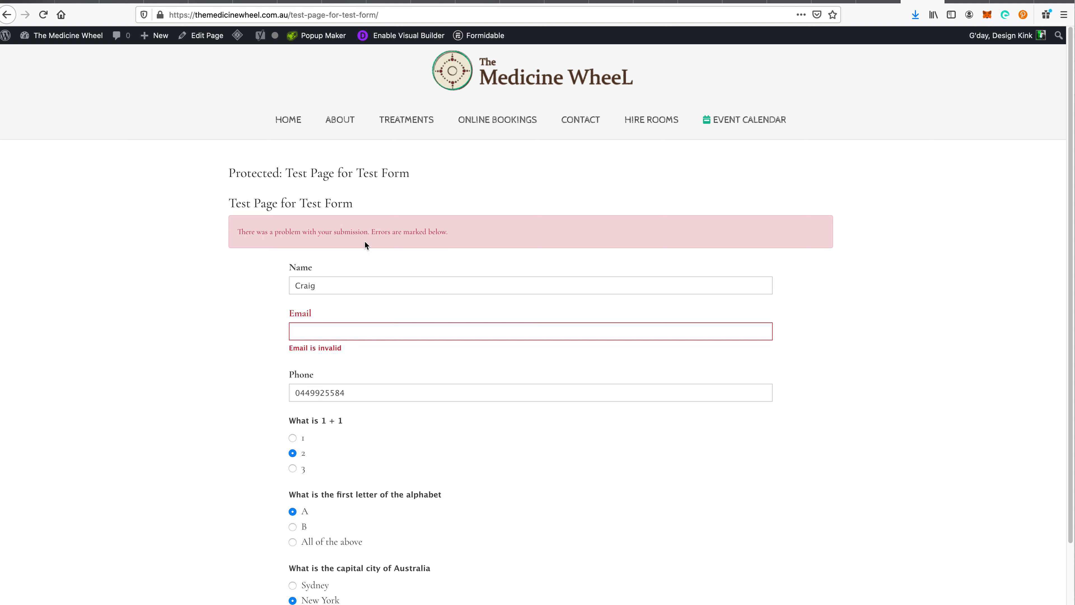
- Correct the Email field to a valid address and resubmit the quiz
left_click(330, 334)
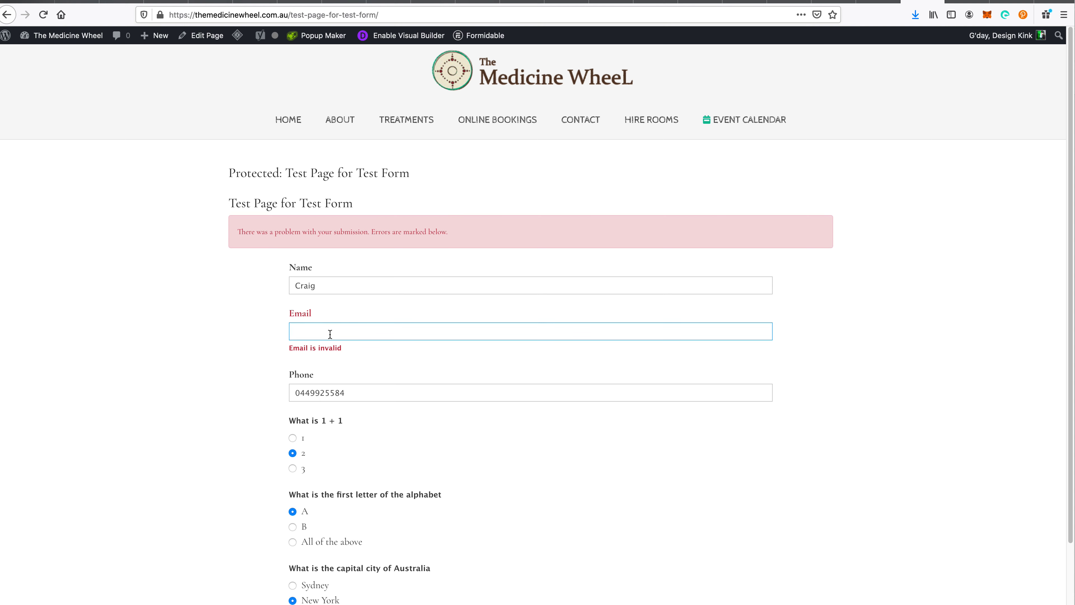
type("tester@tester.com")
key("Tab")
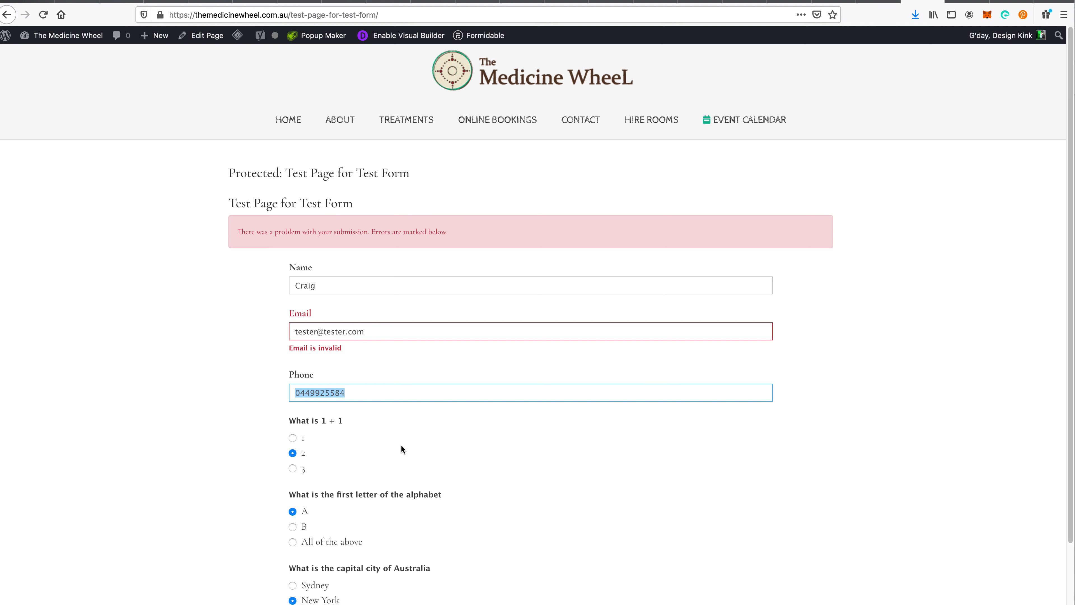
scroll(423, 476, "down", 3)
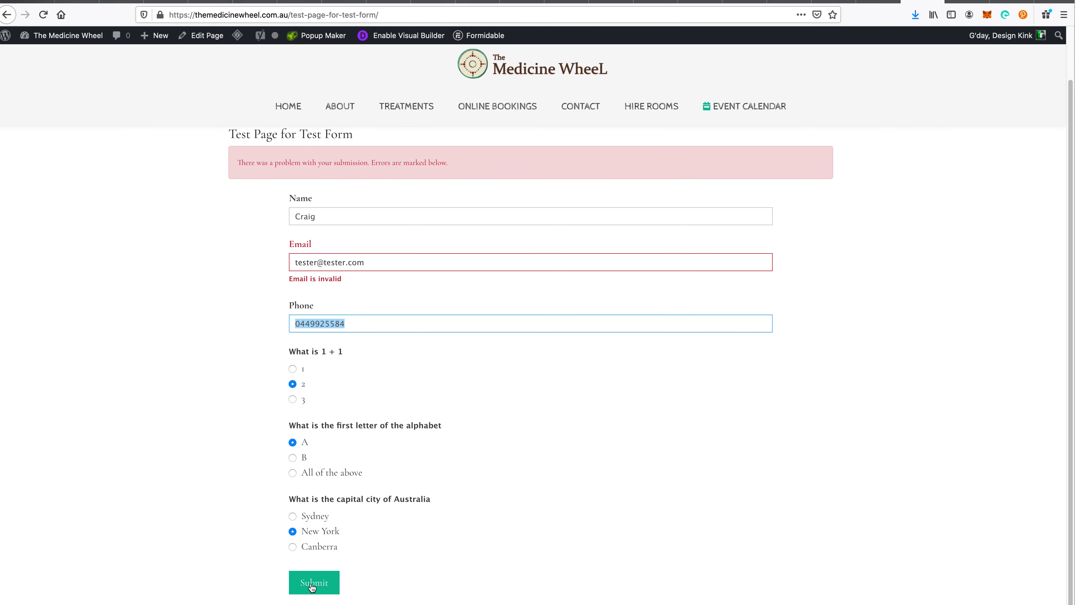
left_click(312, 586)
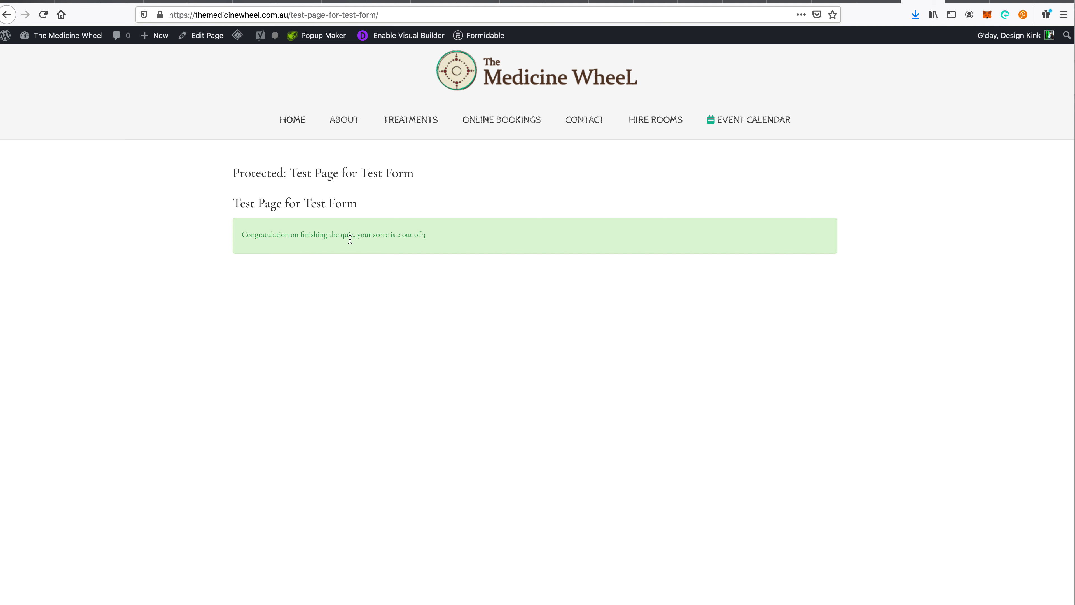
- Zoom in on the 'score is 2 out of 3' message, reset zoom, and return to the forms list
triple_click(406, 237)
key("super+plus")
key("super+plus")
key("super+plus")
key("super+plus")
key("super+plus")
key("super+plus")
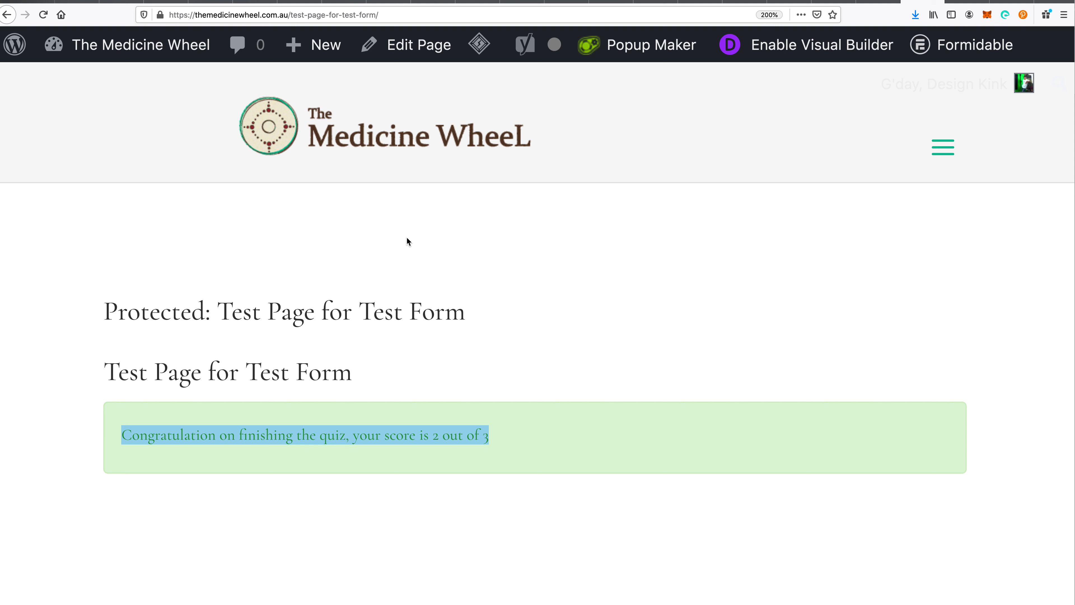
key("super+0")
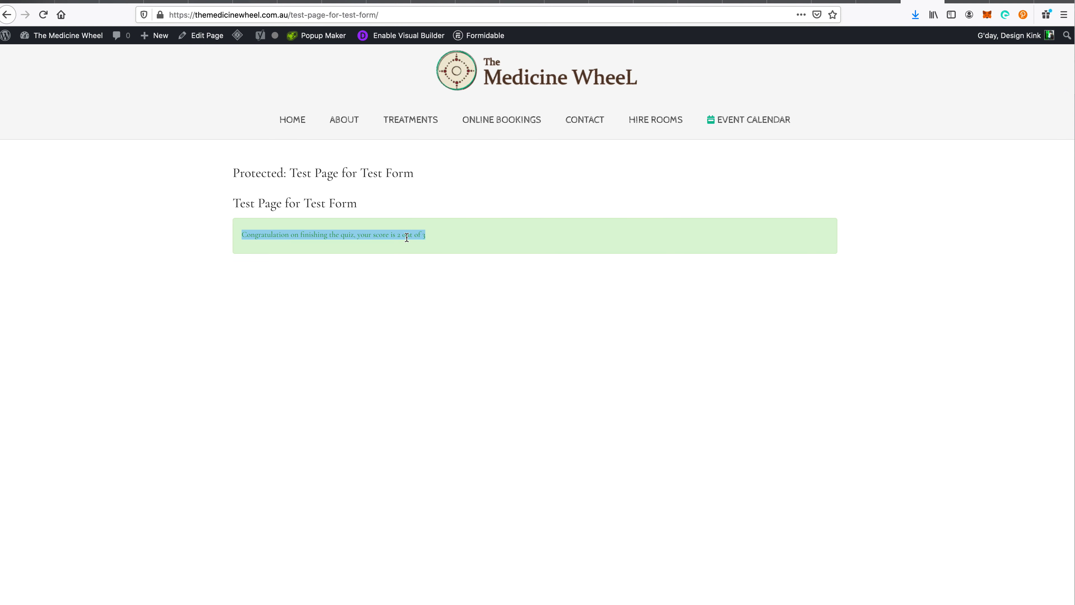
left_click(886, 1)
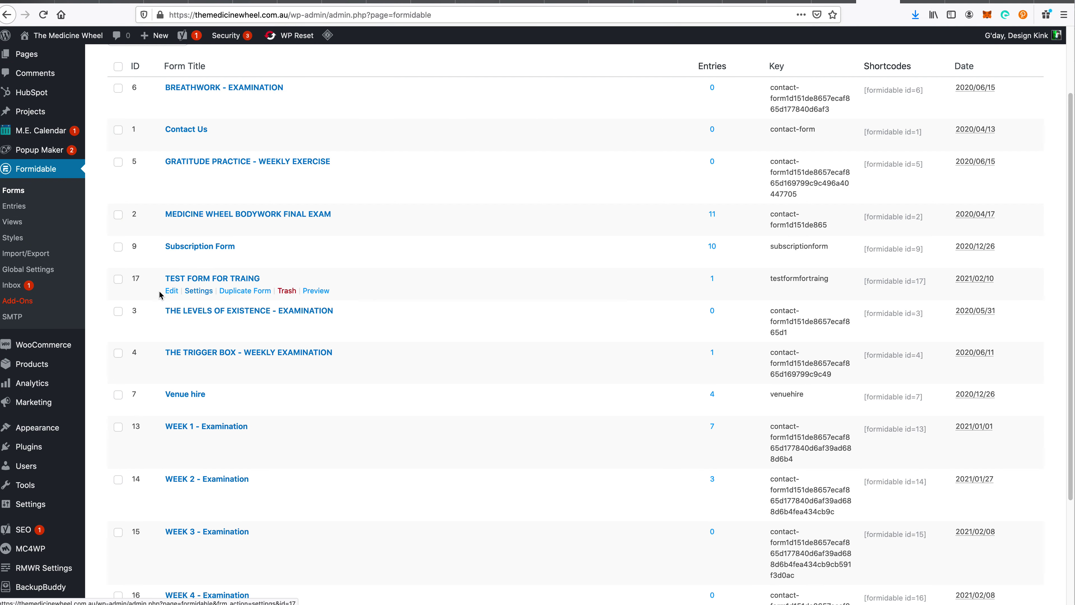
- Create a new Formidable style named 'Quiz Master'
left_click(19, 239)
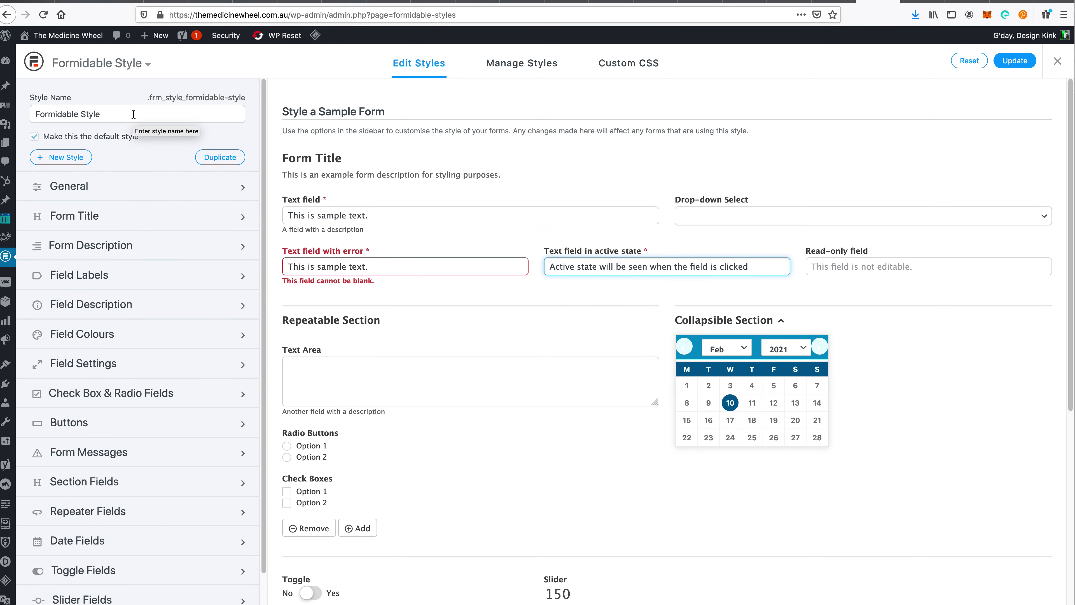
left_click(72, 157)
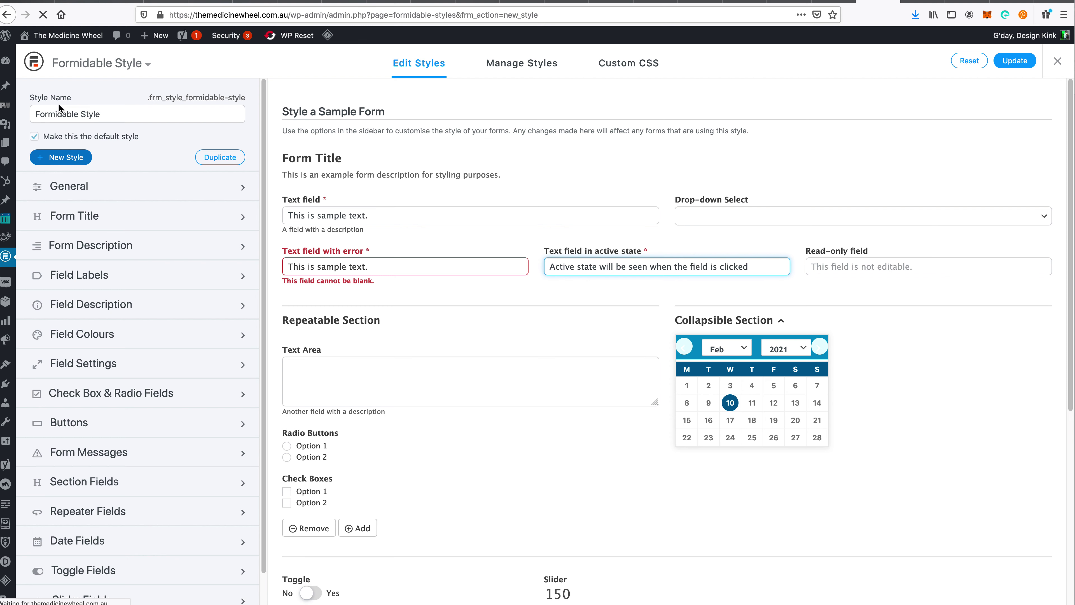
triple_click(81, 112)
type("Q")
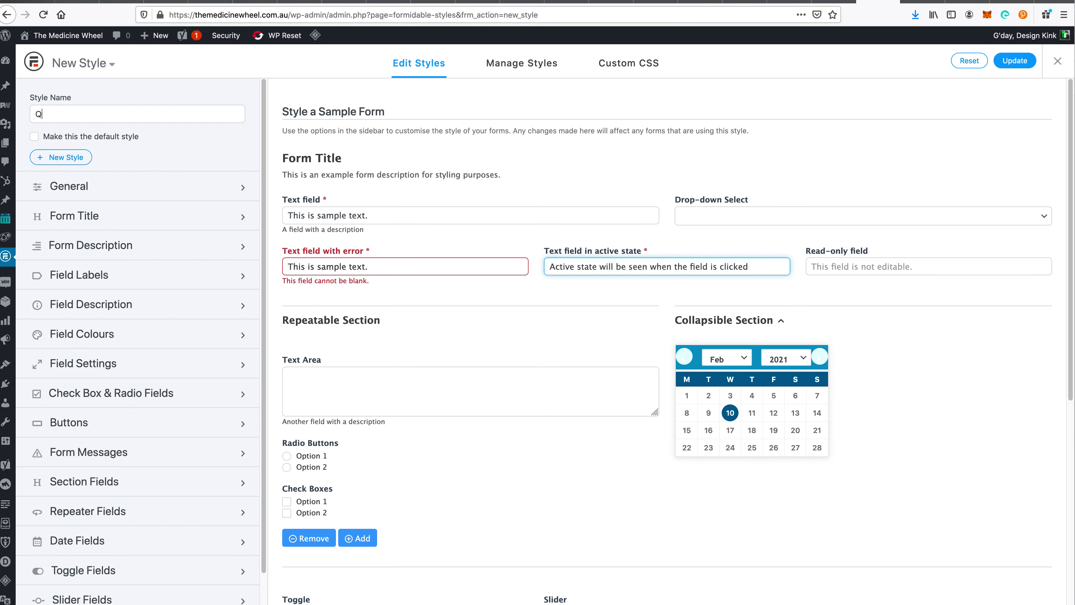
type("uiz Master")
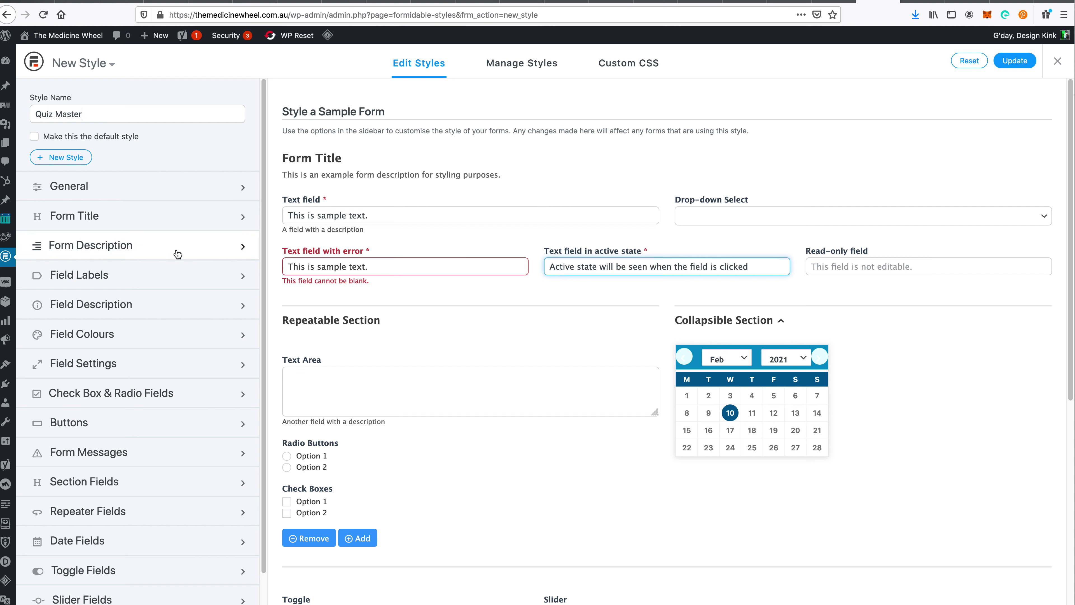
- Set the Form Messages success text size to 24px, save the style, and return to the forms list
scroll(217, 364, "down", 2)
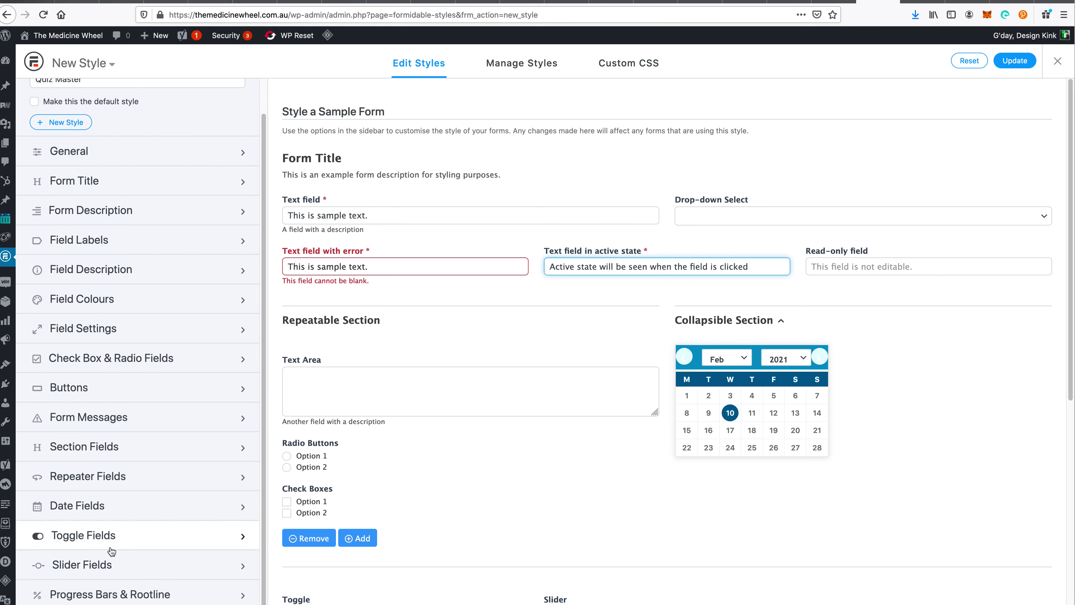
left_click(118, 414)
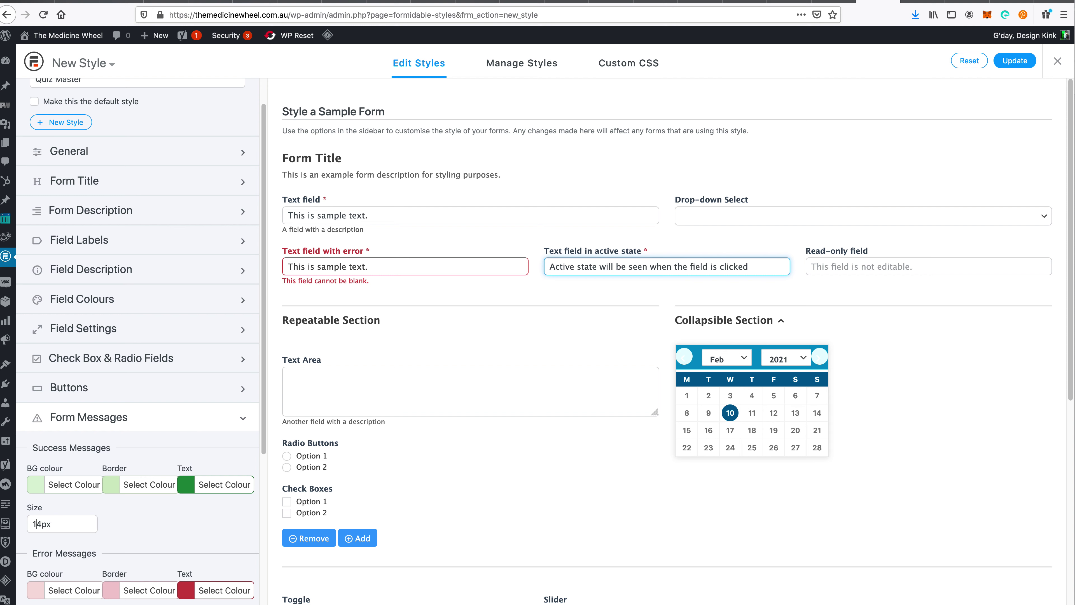
key("BackSpace")
type("2")
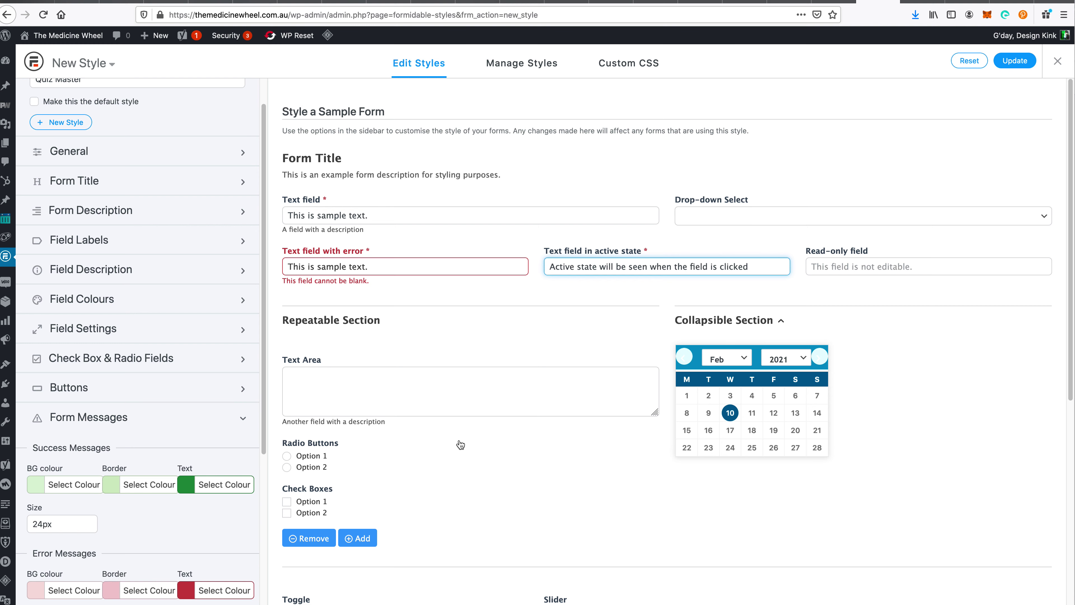
scroll(462, 436, "down", 6)
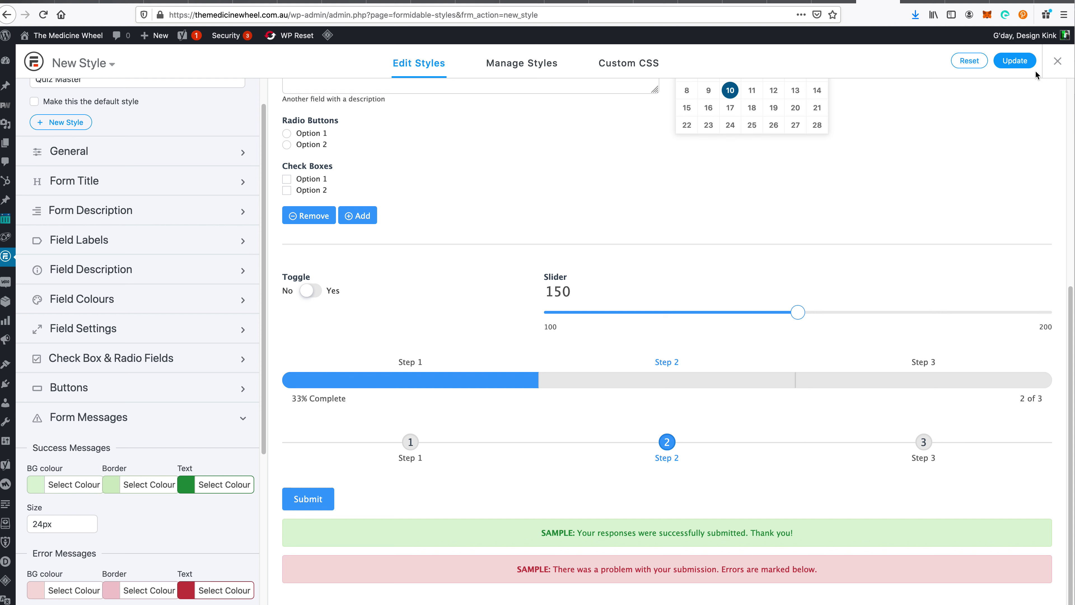
left_click(1023, 64)
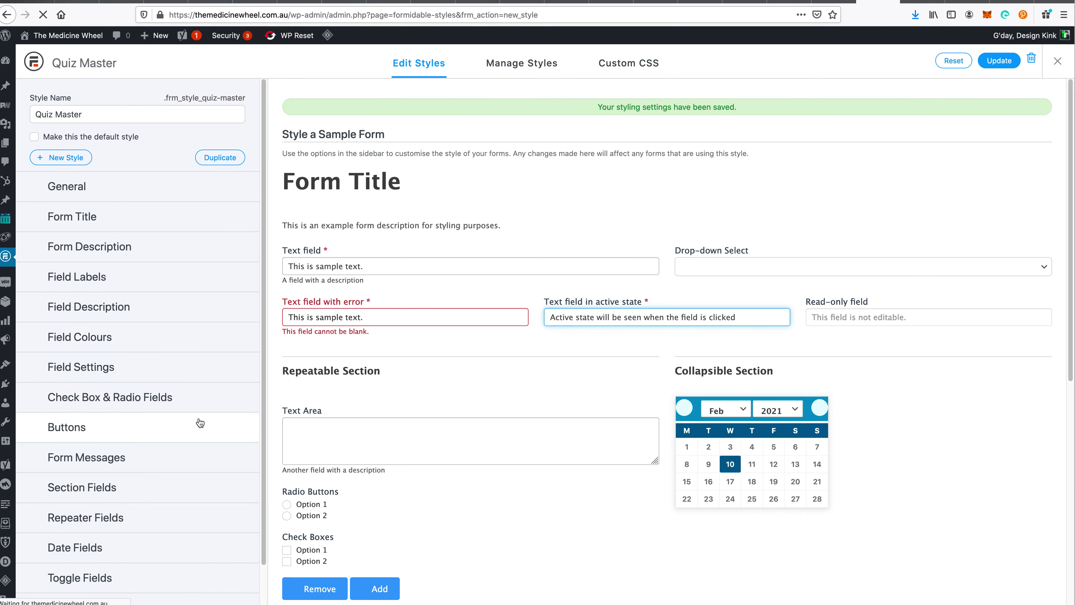
mouse_move(5, 256)
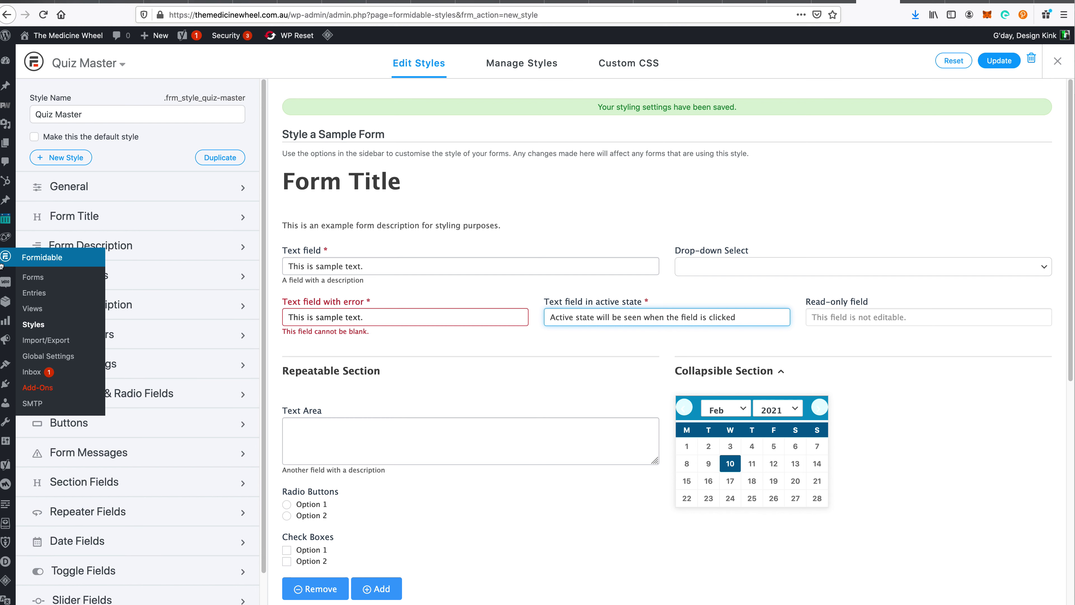
left_click(36, 280)
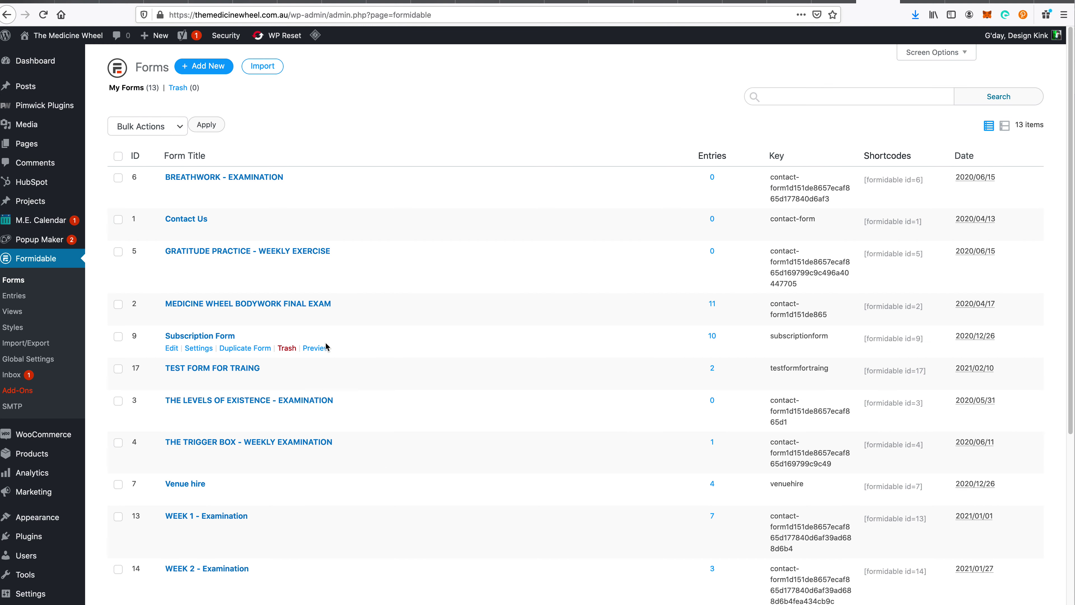
- Set TEST FORM FOR TRAING's Style Template to Quiz Master and update its settings
left_click(197, 381)
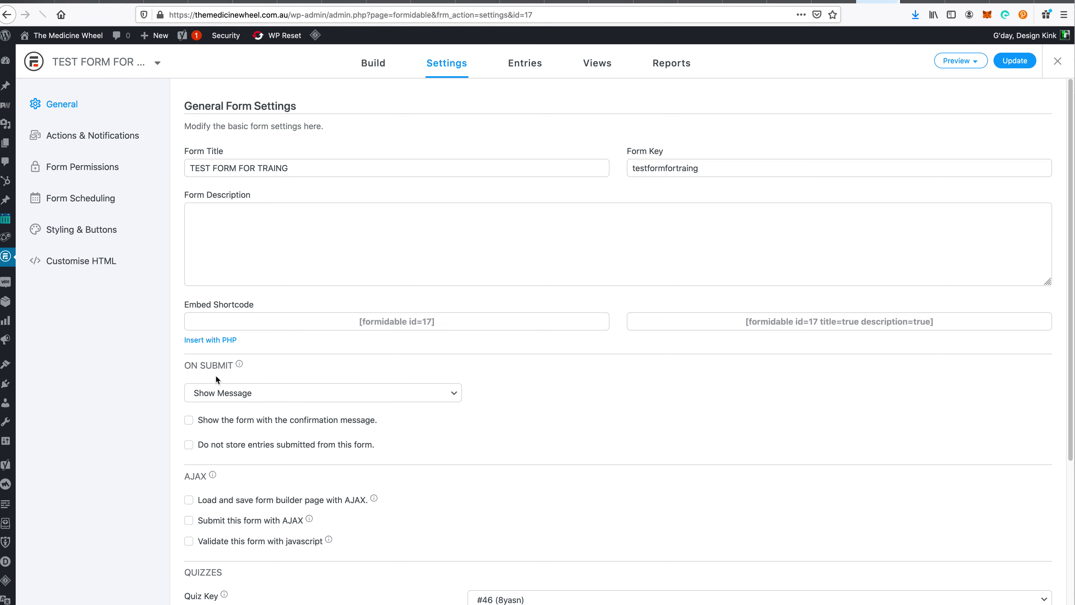
left_click(99, 239)
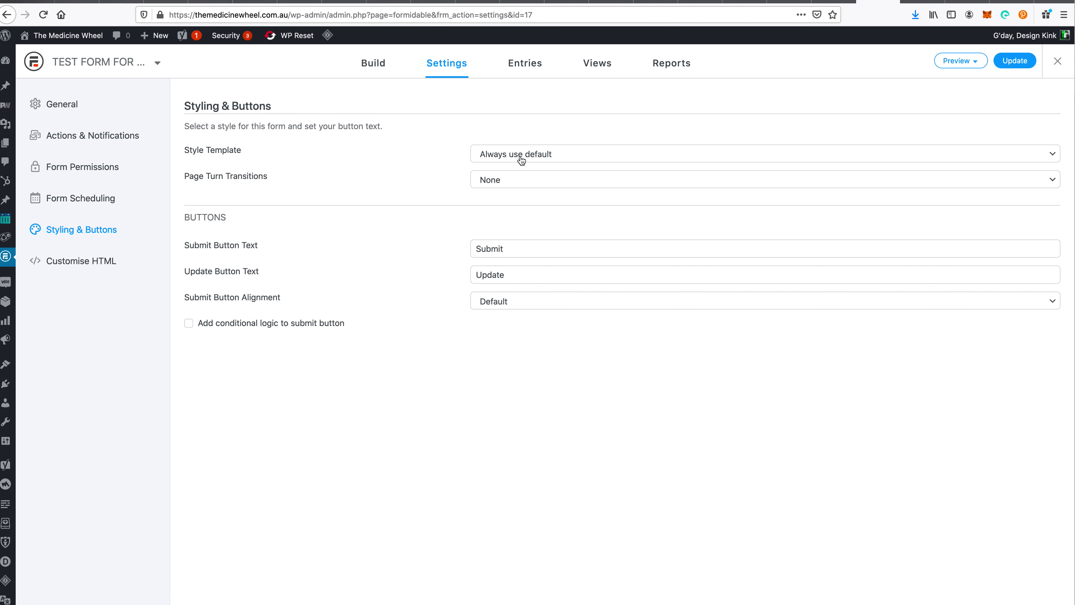
left_click(570, 153)
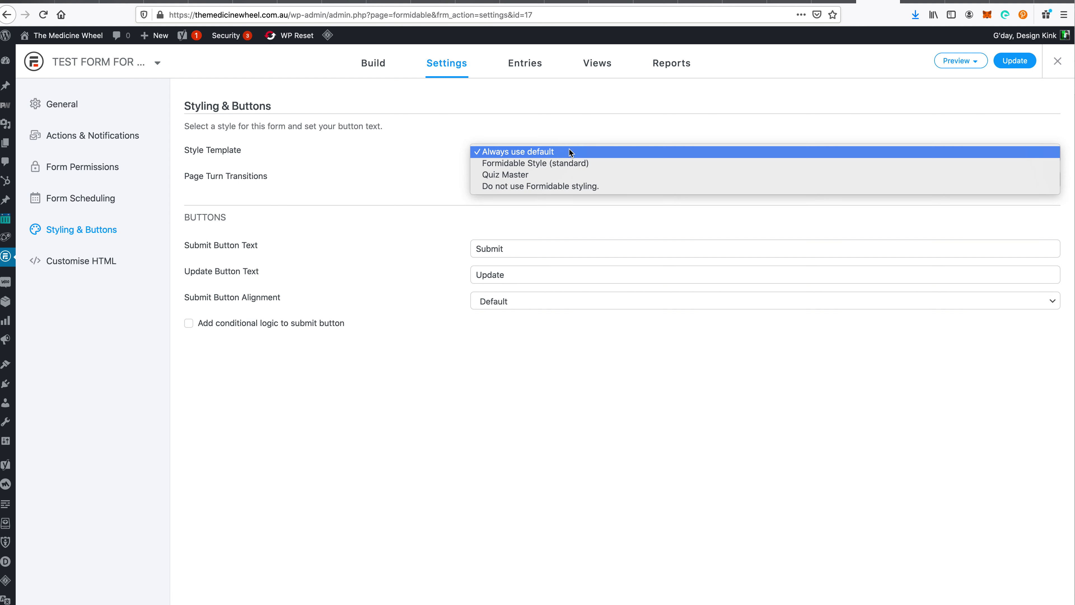
left_click(564, 175)
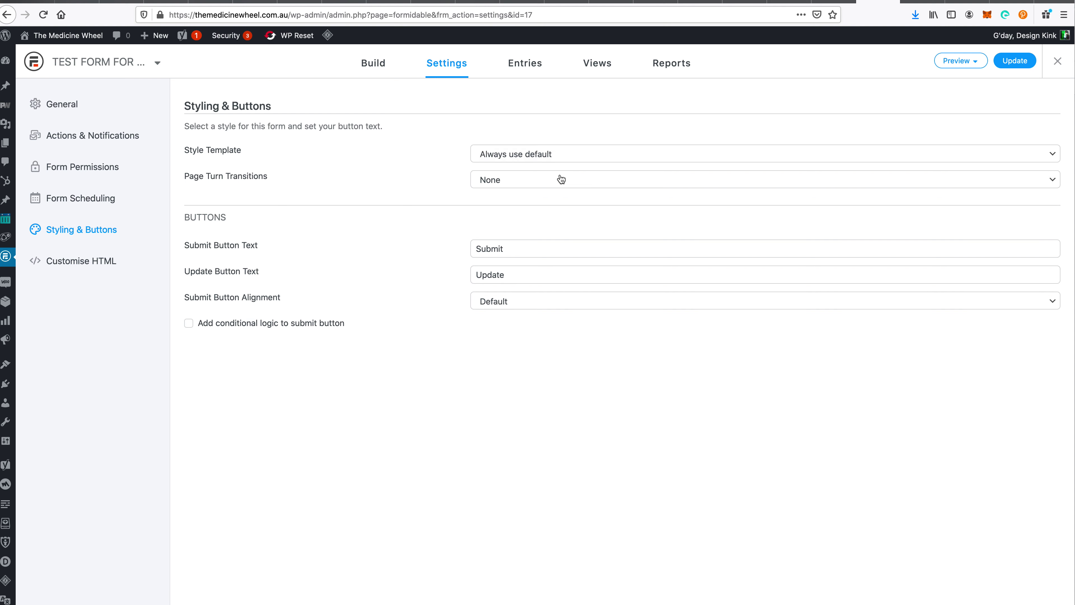
left_click(1018, 62)
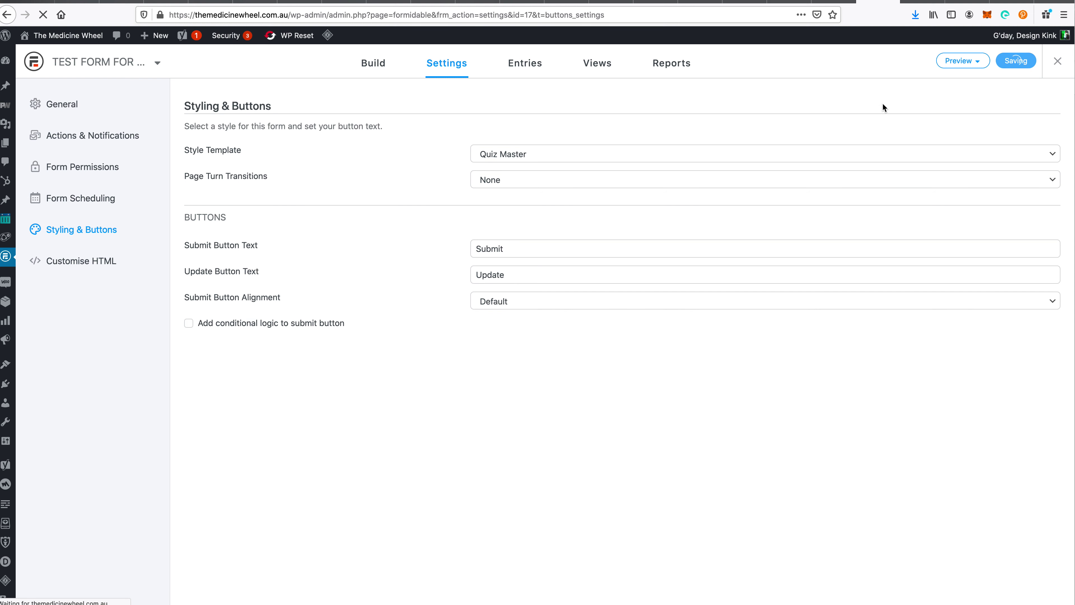
left_click(914, 2)
- Reload the test page and purge the whole site cache with LiteSpeed Purge All
left_click(268, 307)
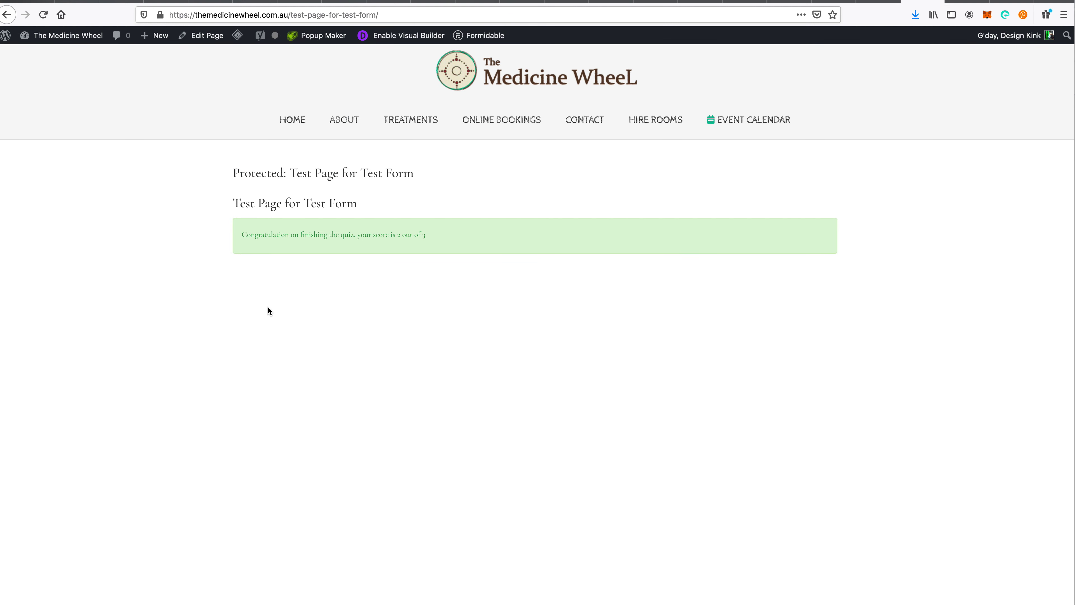
key("super+r")
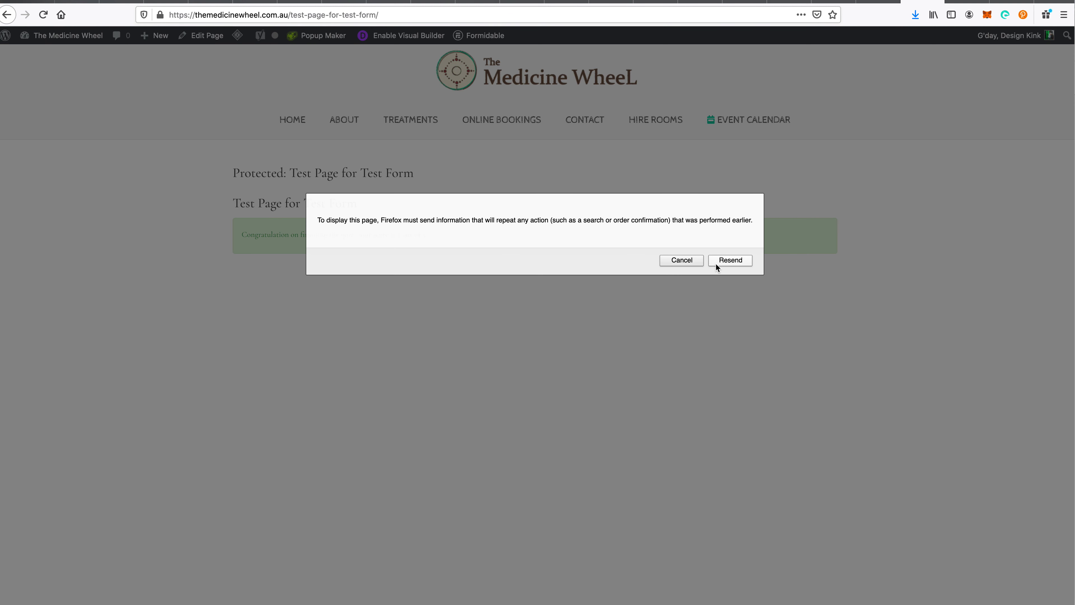
left_click(715, 263)
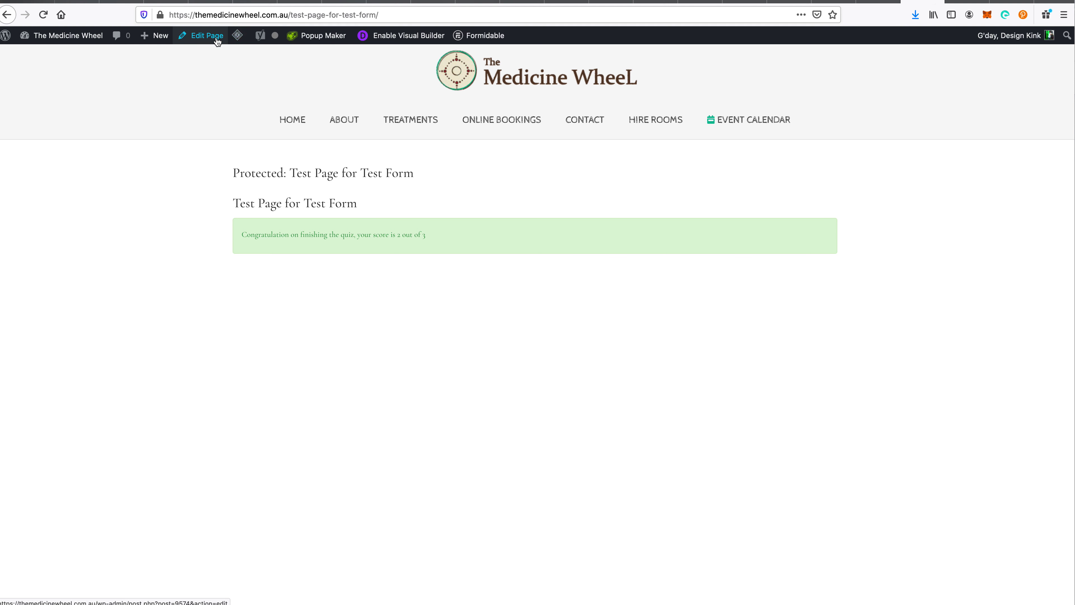
mouse_move(238, 39)
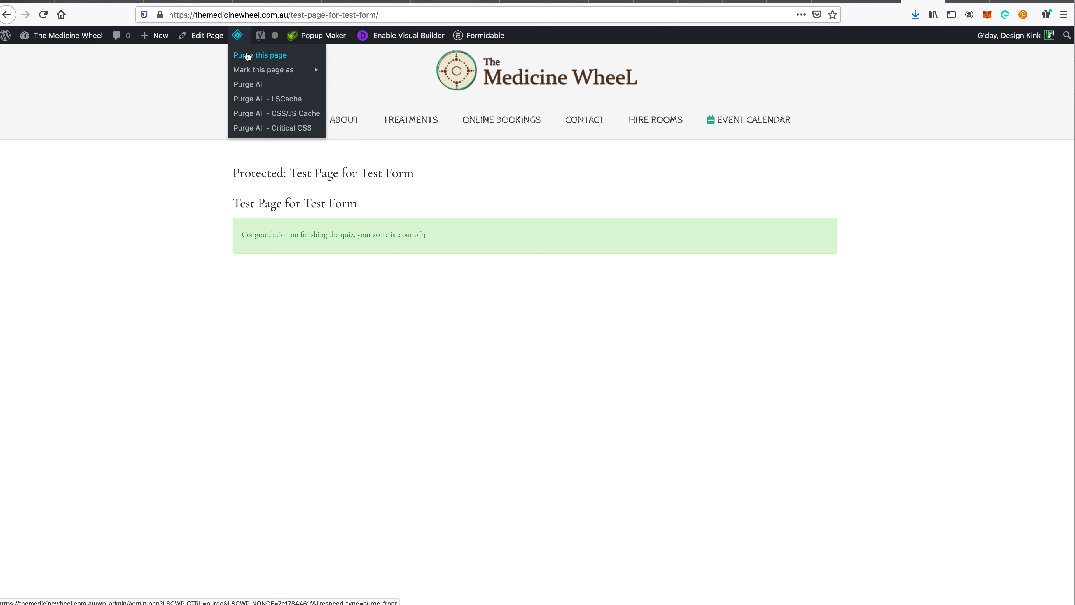
left_click(257, 83)
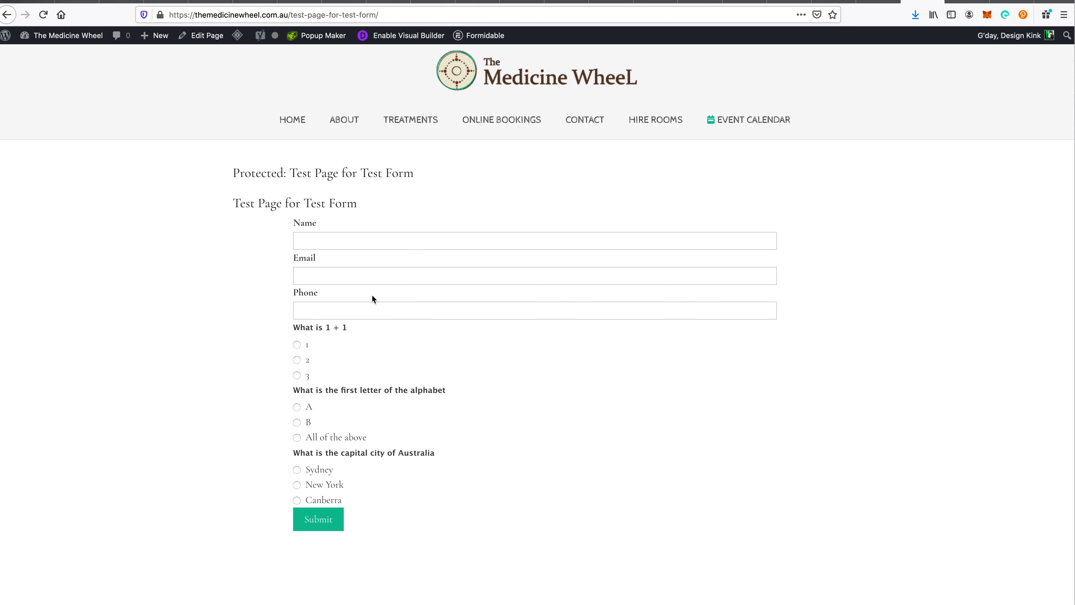
- Fill the Name, Email and Phone fields from saved browser entries
left_click(319, 240)
left_click(328, 256)
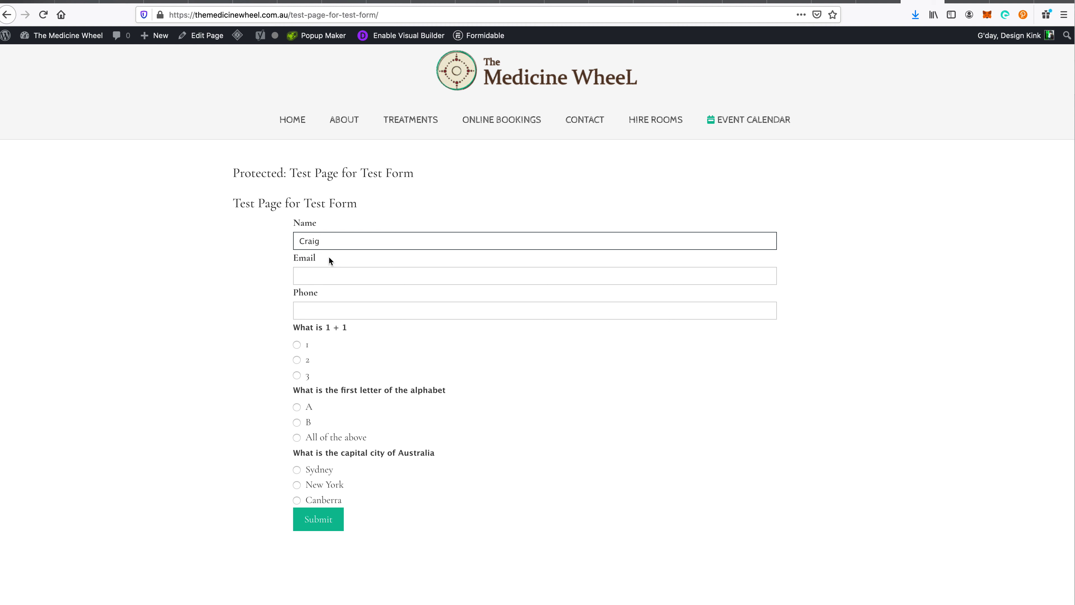
left_click(332, 282)
left_click(337, 301)
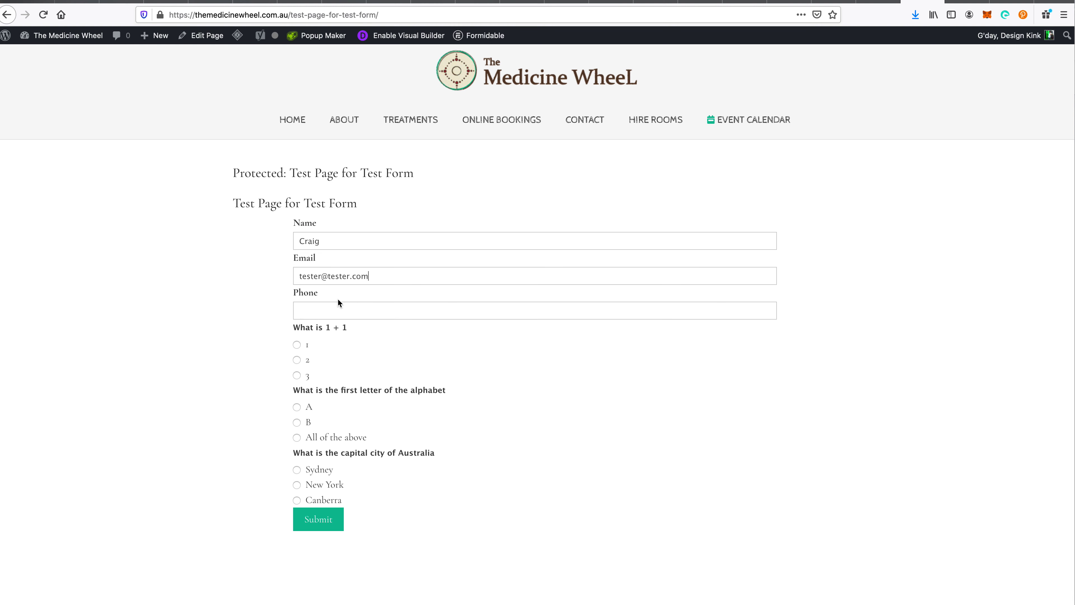
left_click(330, 302)
left_click(328, 325)
- Answer 2, A and Canberra, then submit the quiz to score 3 out of 3
left_click(297, 345)
left_click(296, 359)
left_click(298, 408)
left_click(322, 501)
left_click(323, 524)
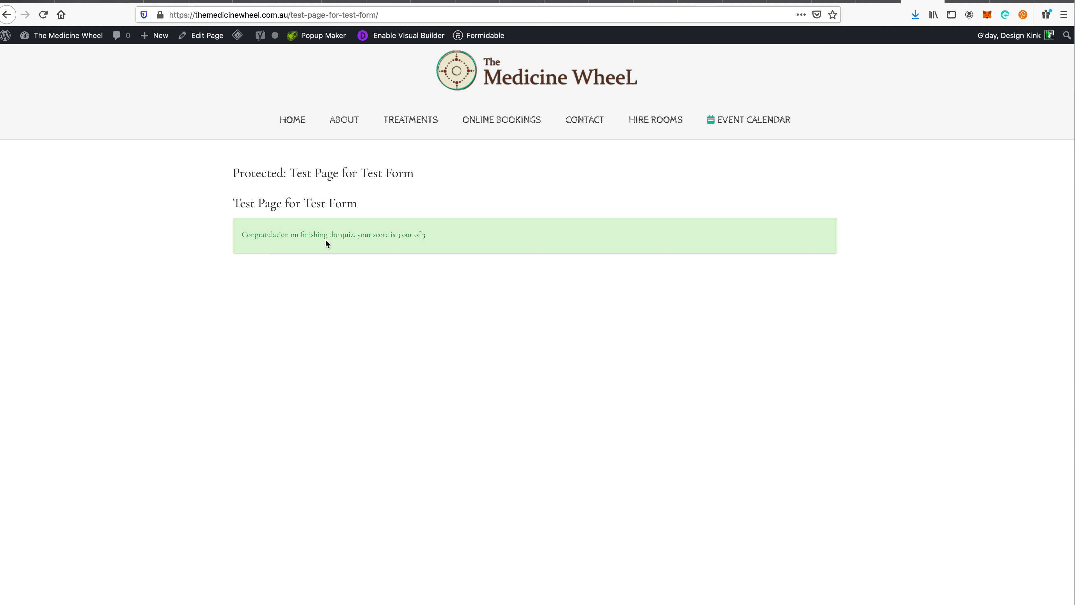
triple_click(386, 238)
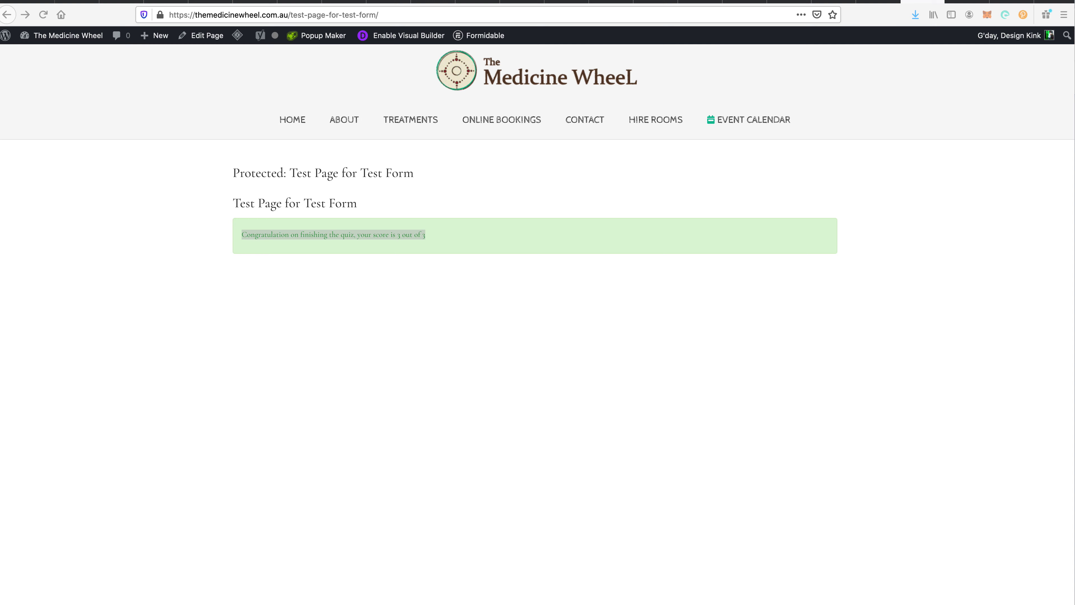
key("ctrl+shift+Tab")
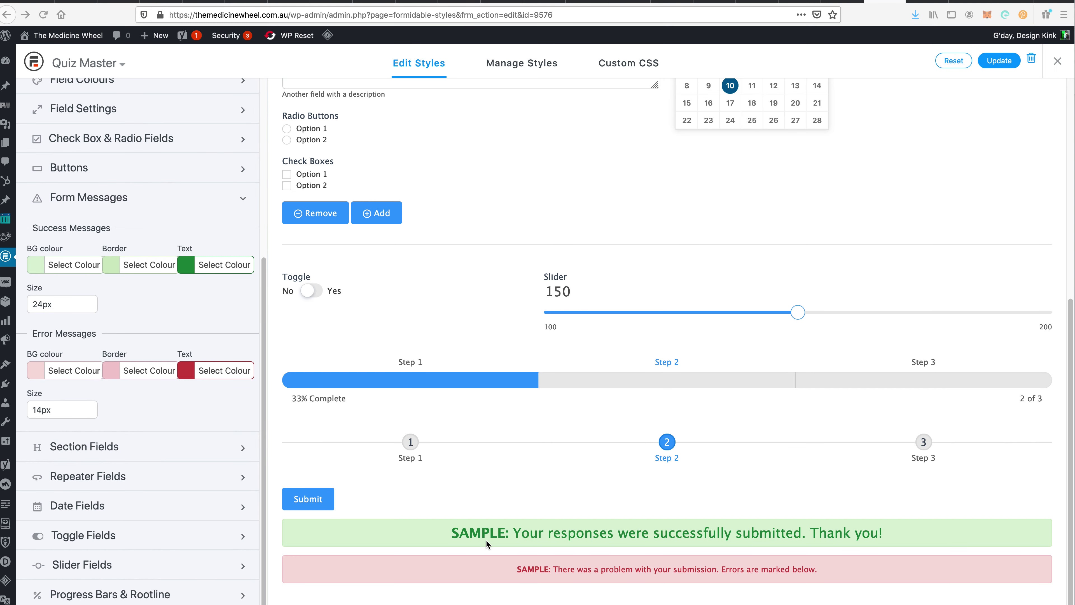
- Change the Quiz Master error message size from 14px to 24px and save the style
triple_click(504, 534)
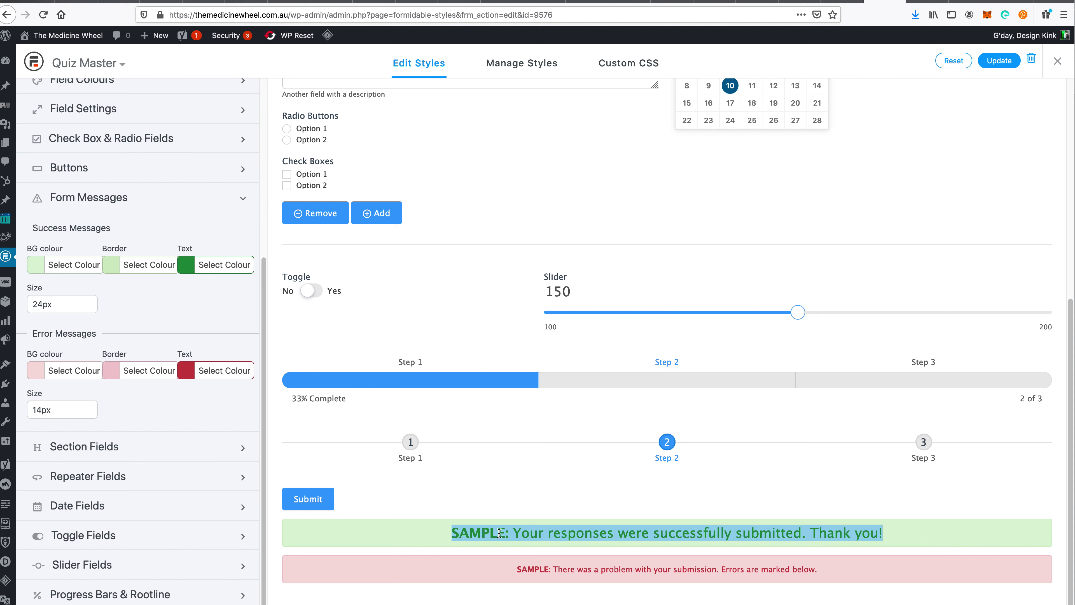
triple_click(533, 569)
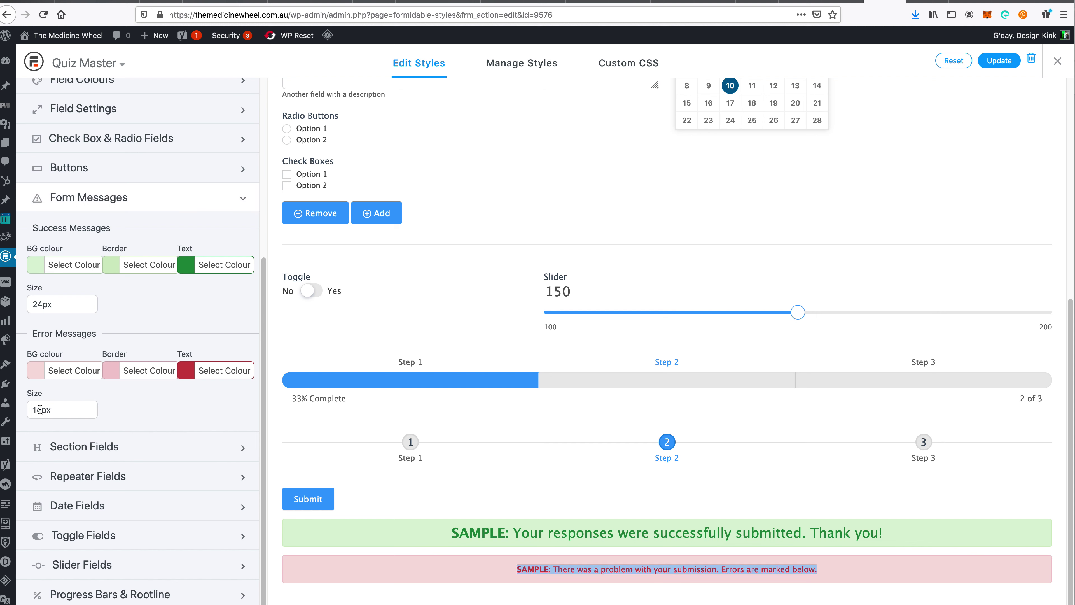
left_click_drag(31, 409, 39, 411)
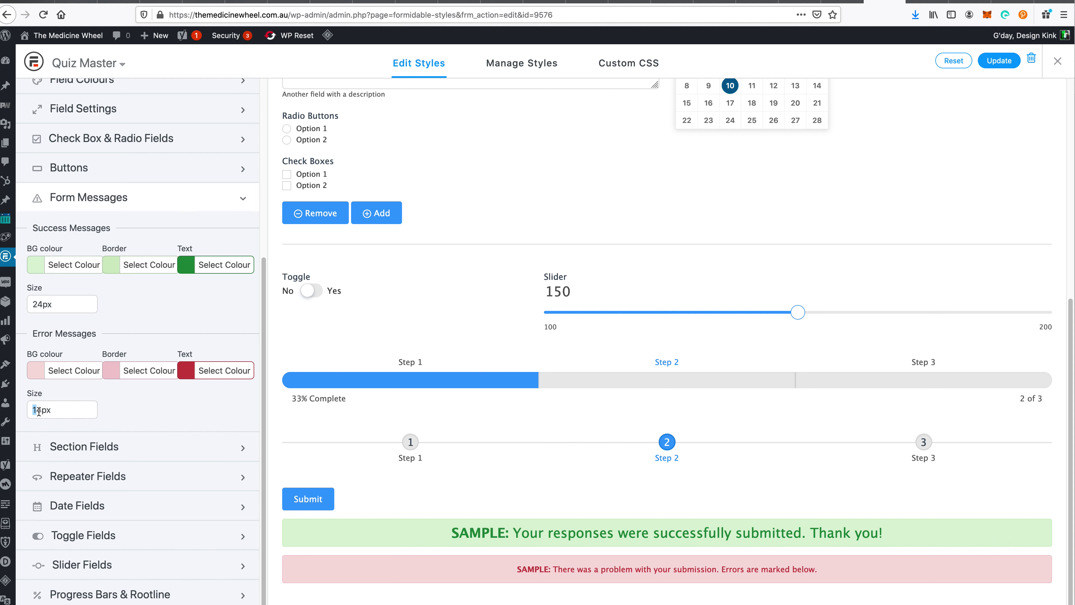
type("2")
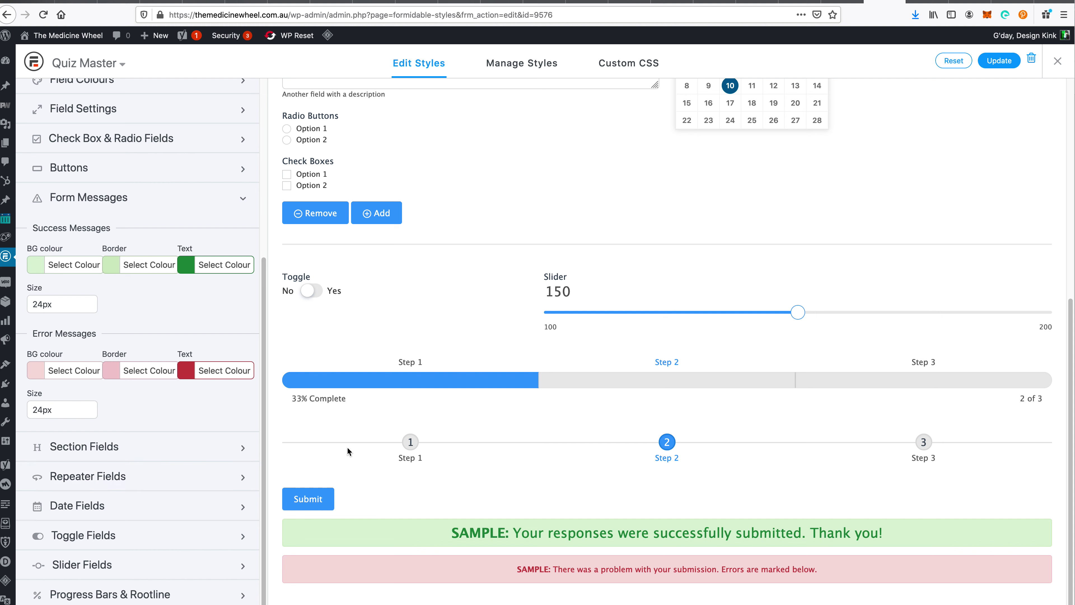
left_click(998, 62)
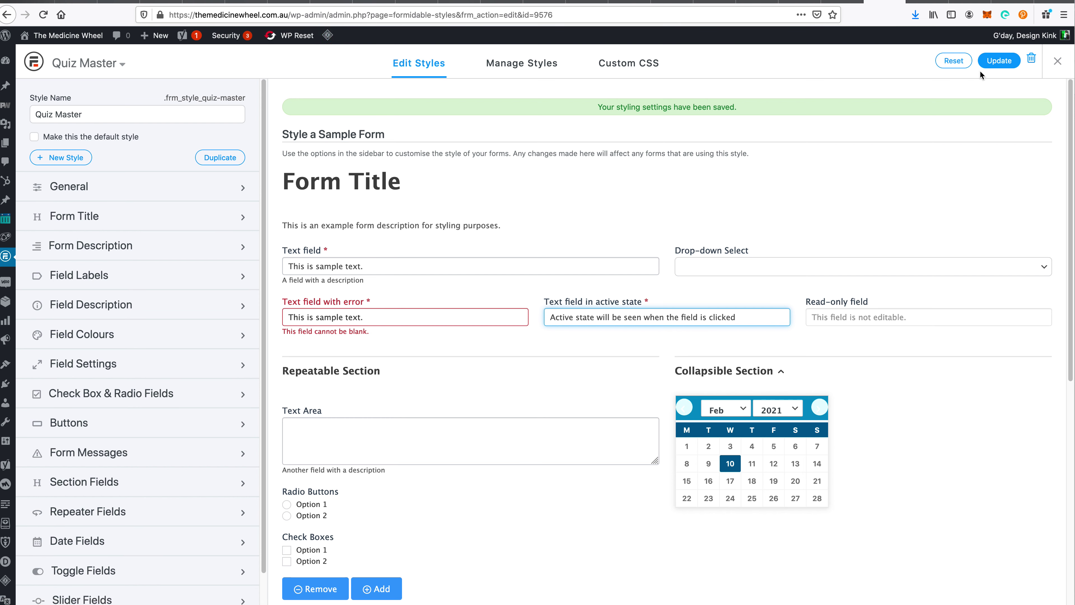
left_click(1002, 61)
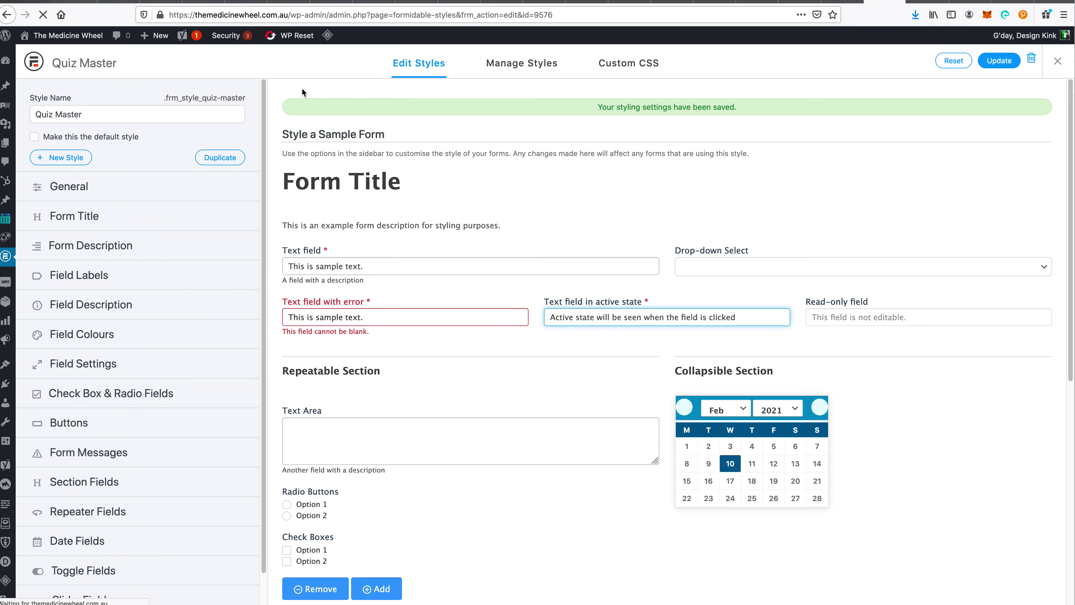
- Purge all cached pages with LiteSpeed Purge All
mouse_move(330, 37)
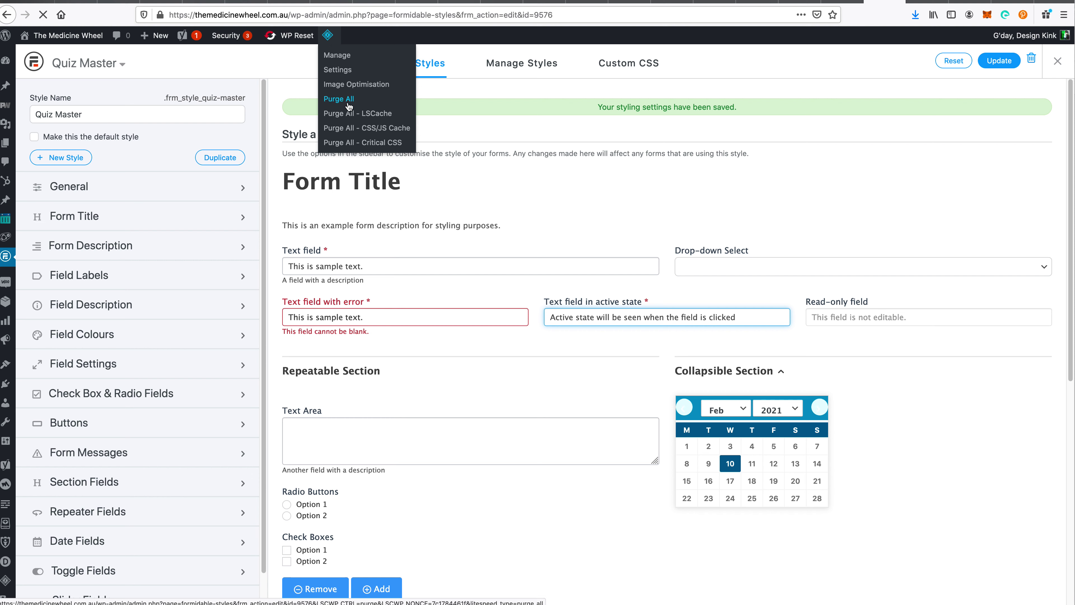
left_click(346, 100)
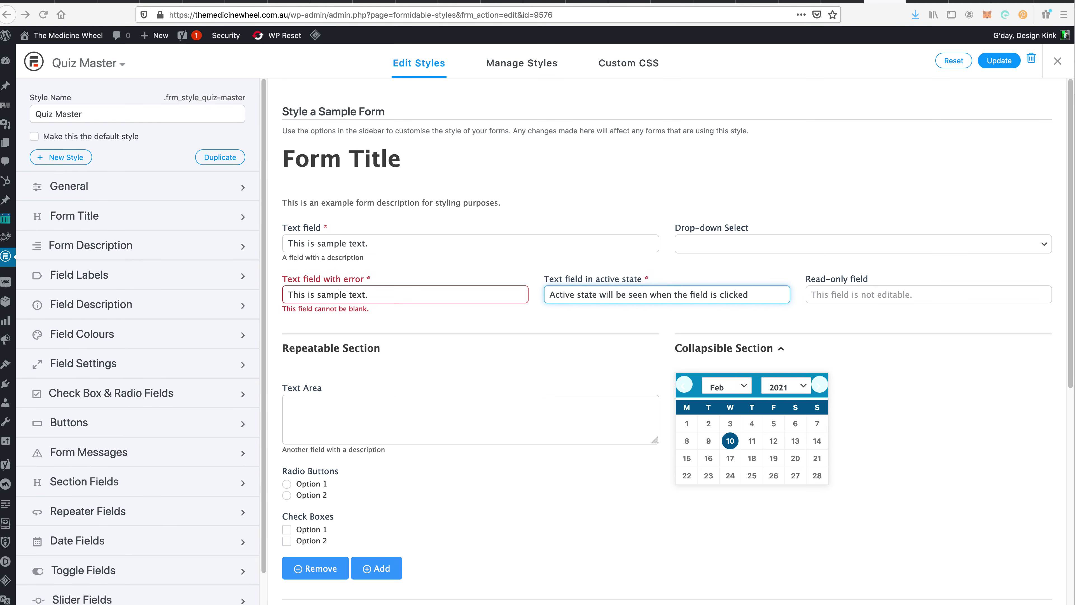
key("super+Tab")
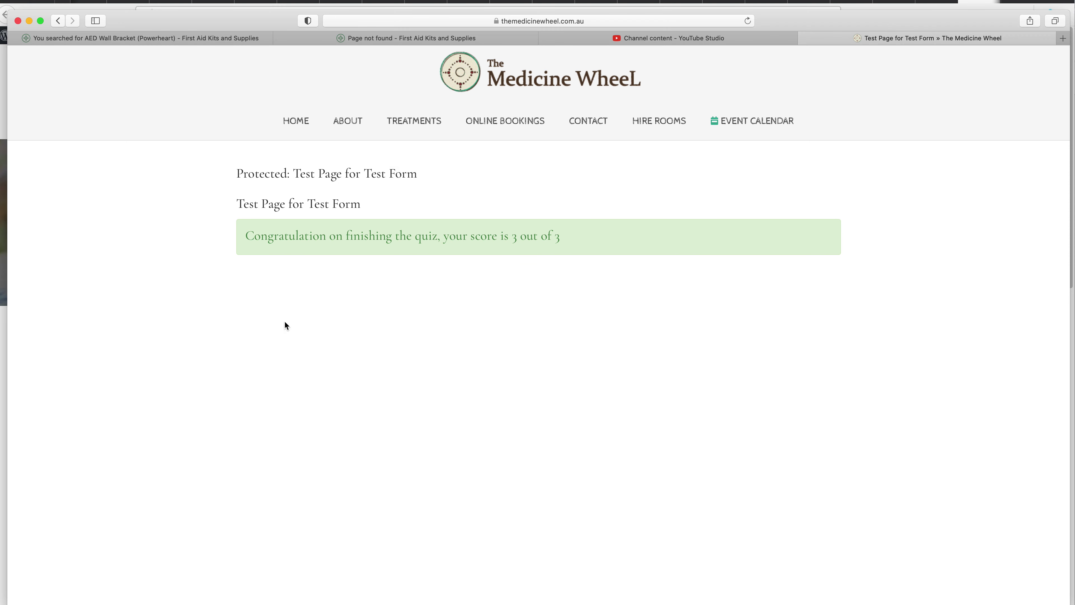
- Highlight the 'your score is 3 out of 3' congratulation message to inspect it
triple_click(493, 237)
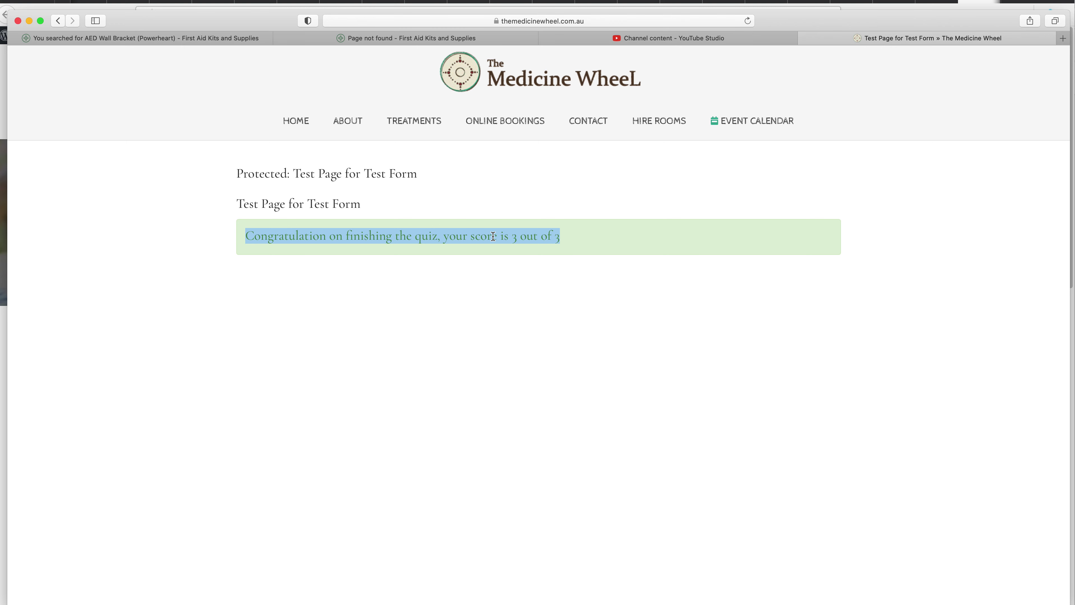
left_click(375, 371)
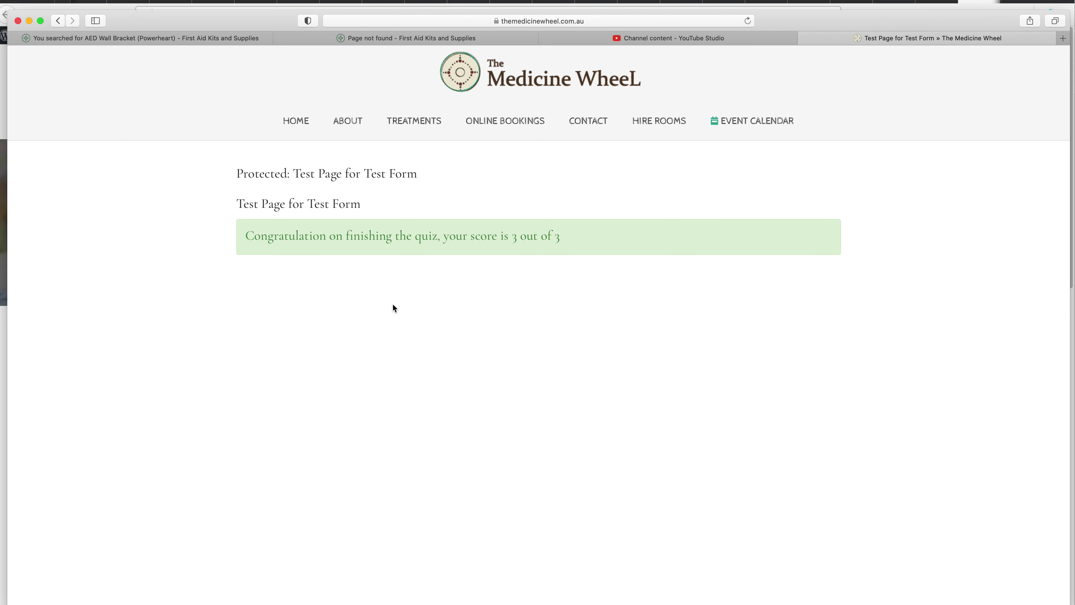
triple_click(420, 240)
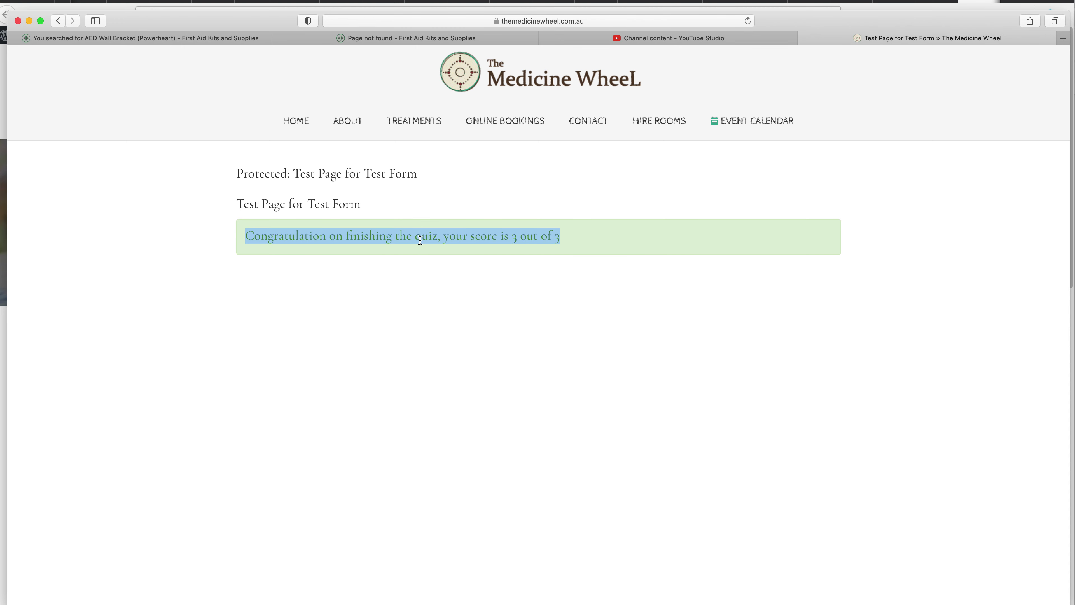
triple_click(420, 239)
triple_click(420, 240)
left_click(574, 233)
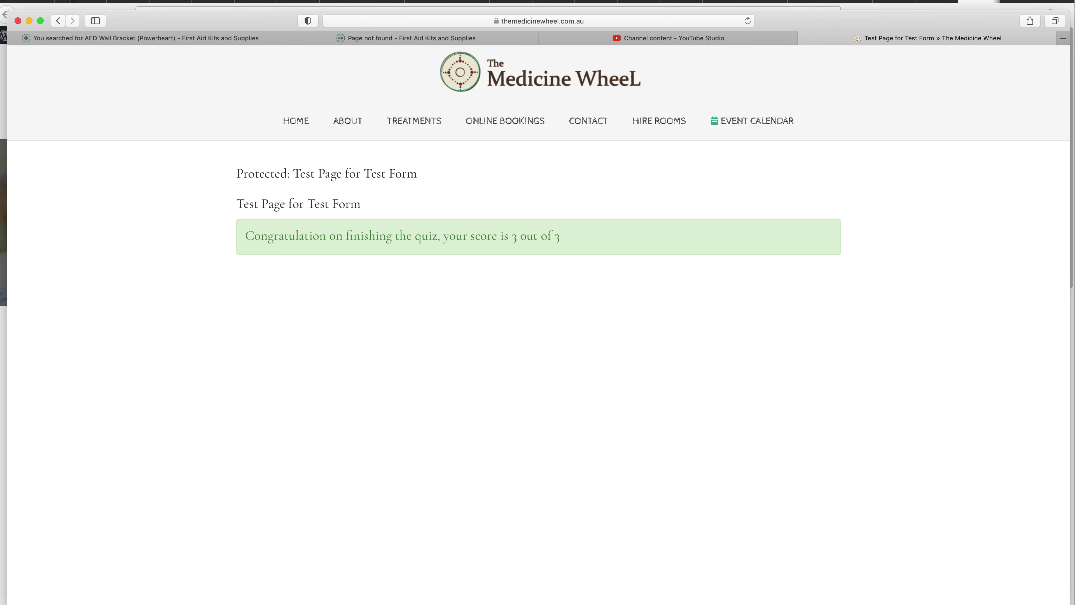
- Scroll through the knowledge base's 'Display the quiz score' section, then go back to the form's styling settings
key("super+Tab")
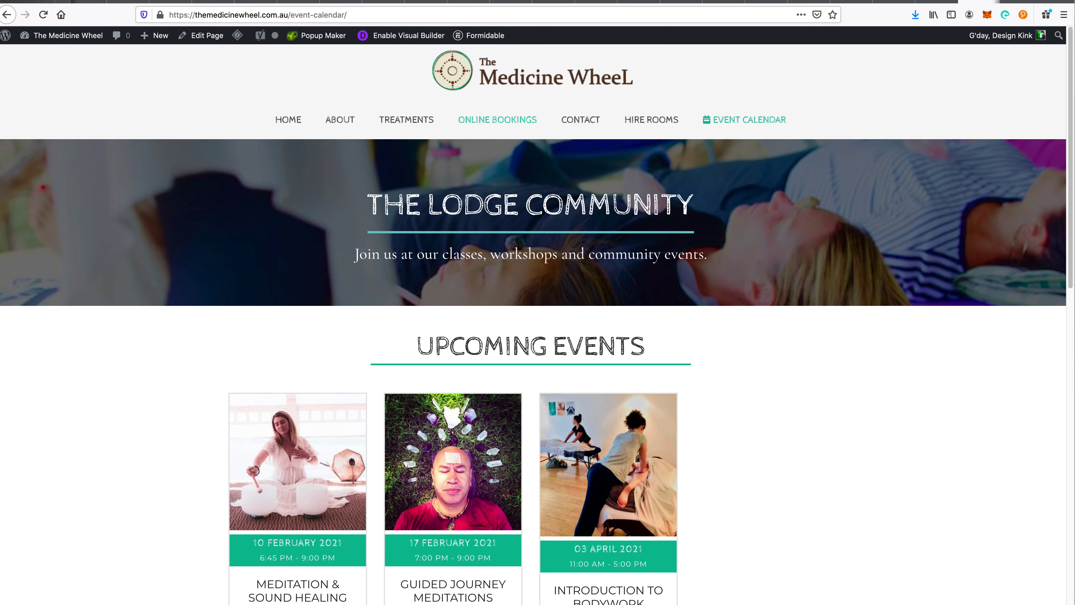
key("ctrl+Tab")
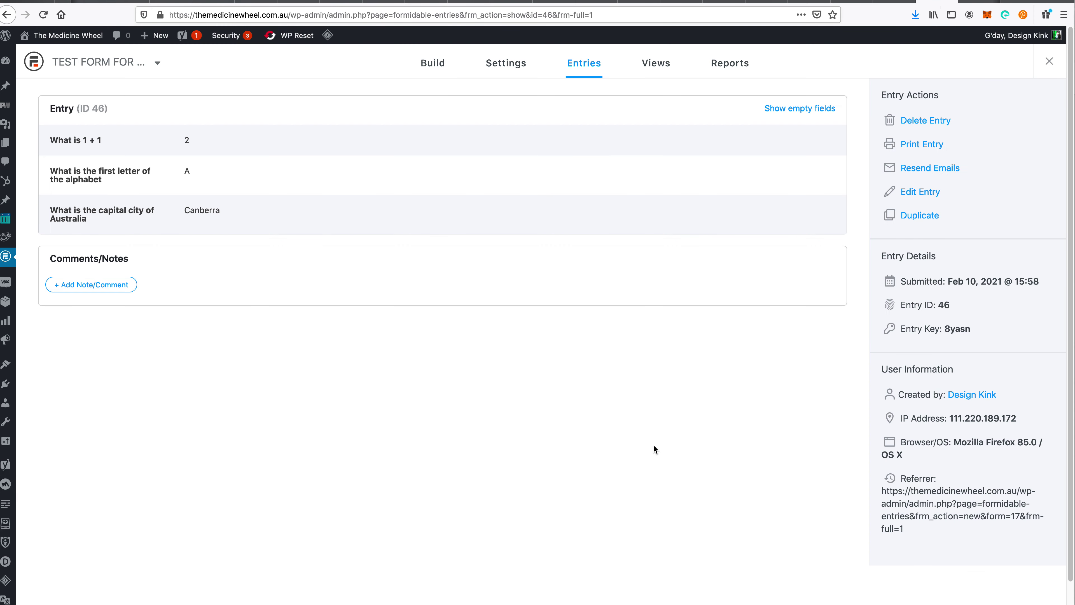
key("ctrl+Tab")
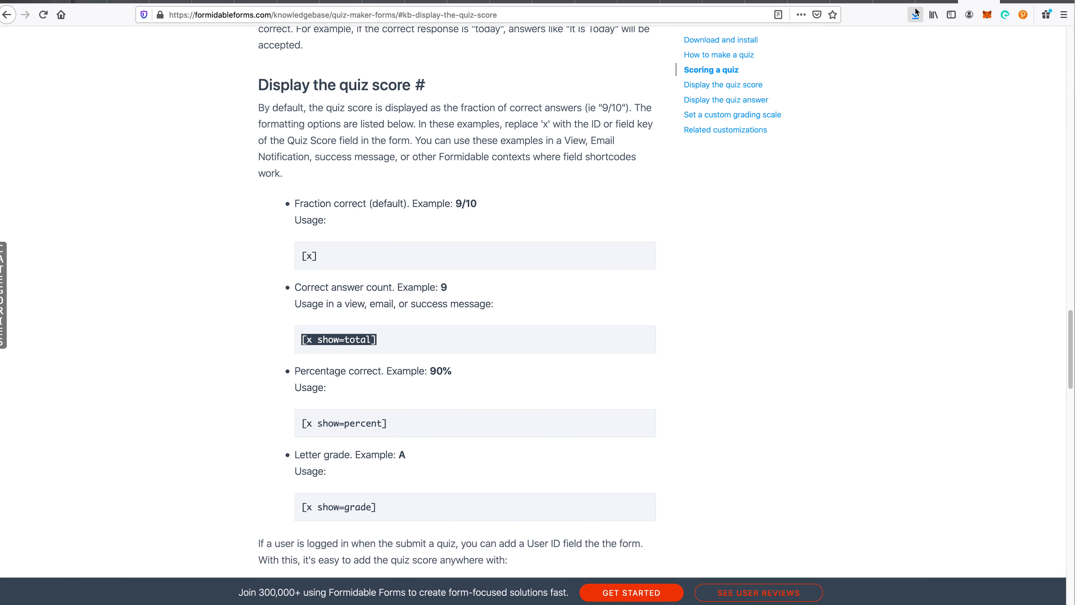
left_click(682, 256)
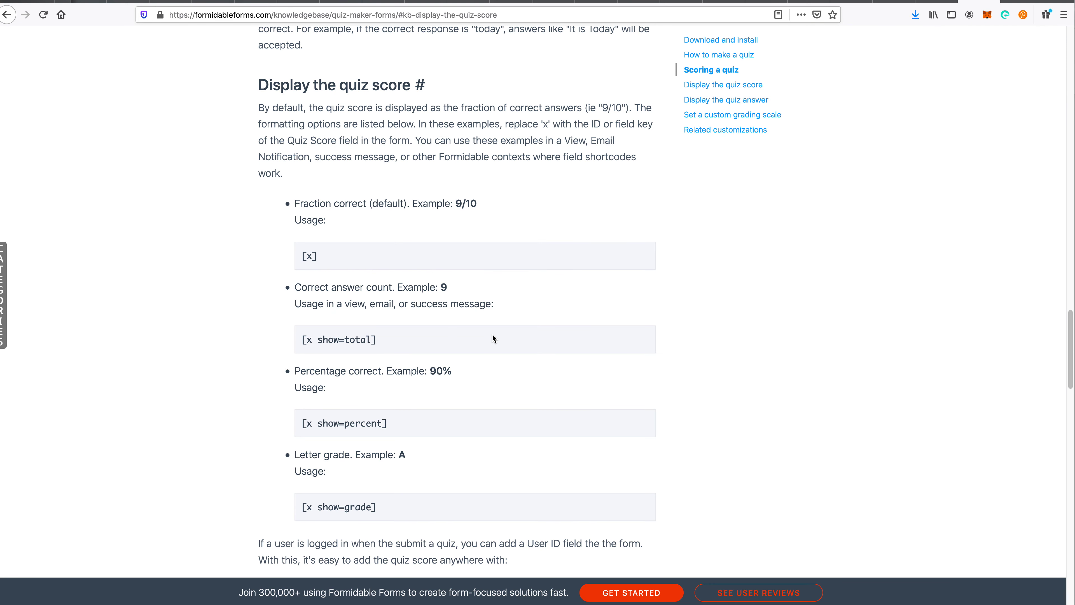
scroll(494, 335, "down", 4)
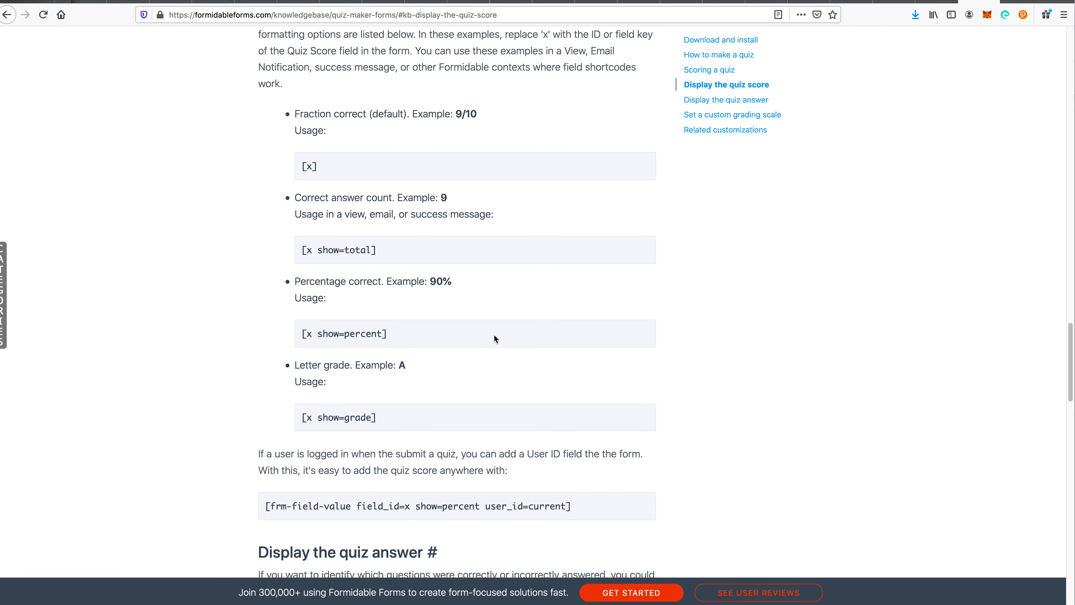
scroll(494, 338, "up", 8)
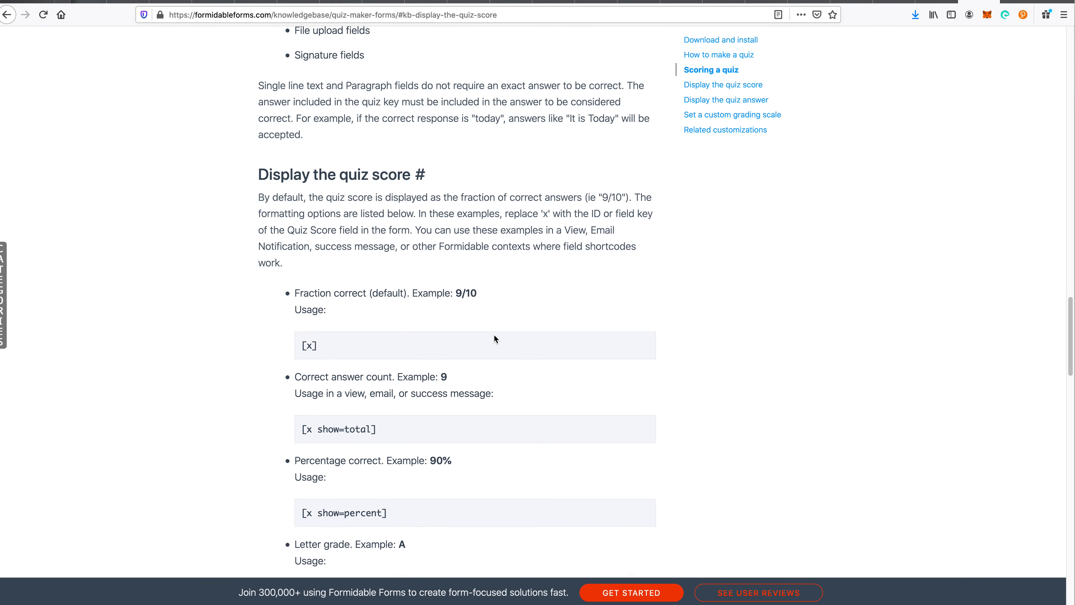
scroll(494, 338, "down", 12)
scroll(495, 339, "down", 4)
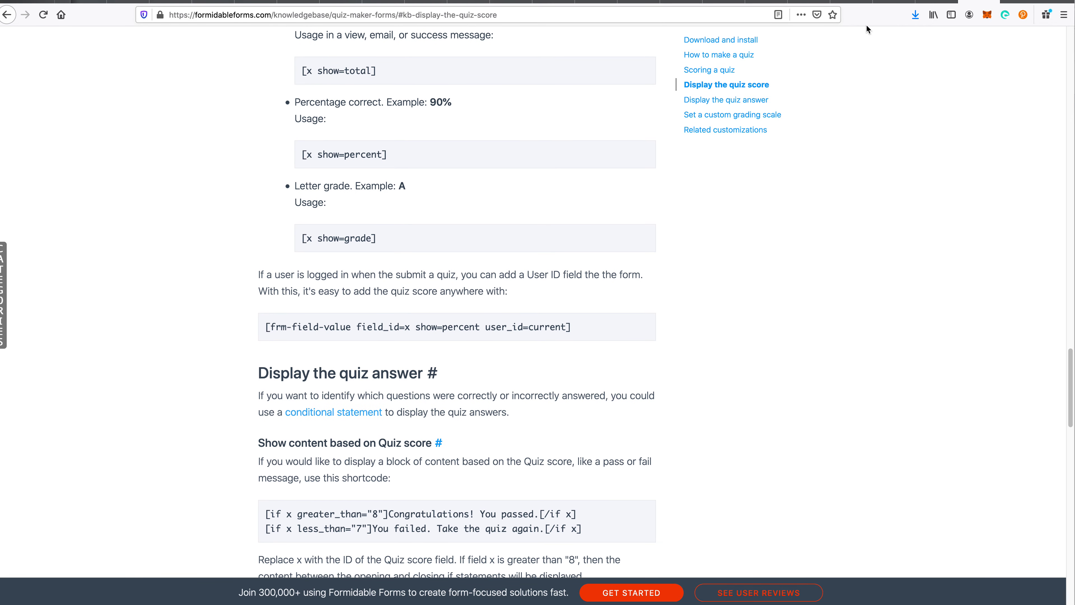
left_click(931, 1)
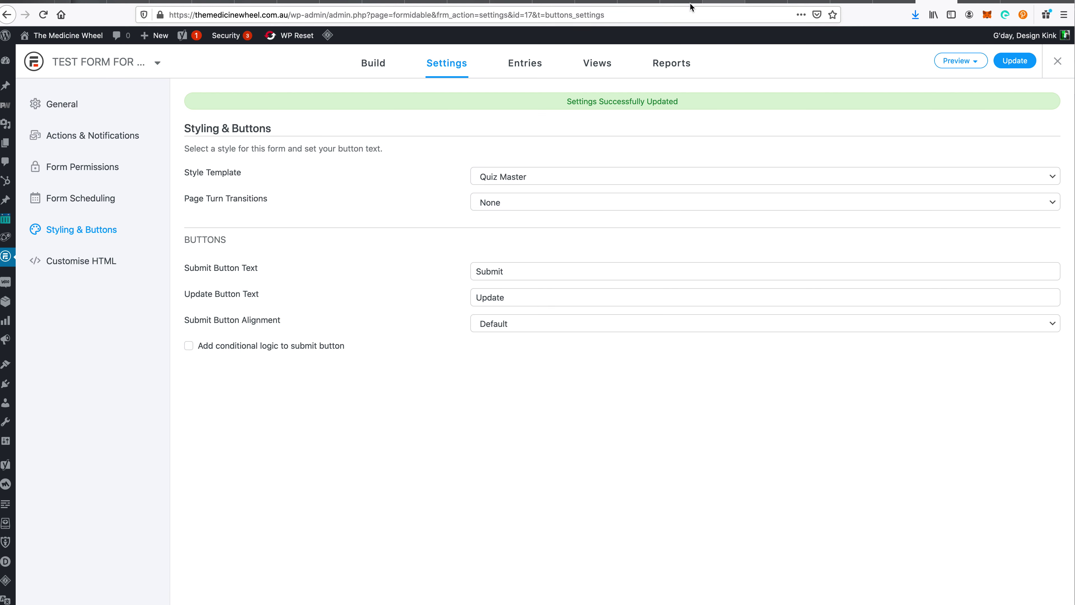
- Tick Required on the Name, Email and Phone fields, update the form, then view its entries
left_click(373, 64)
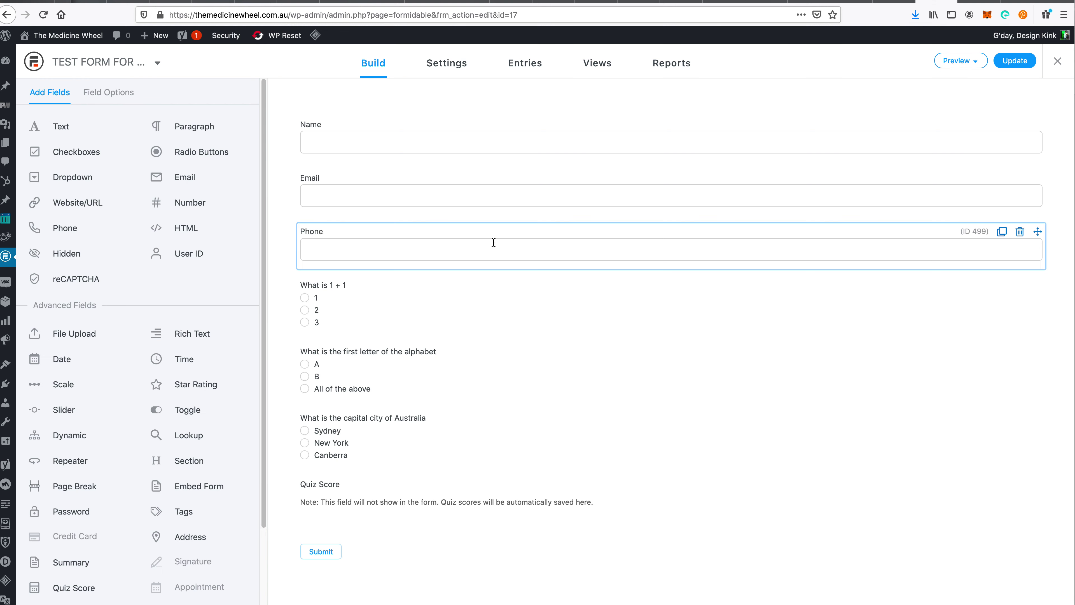
left_click(434, 142)
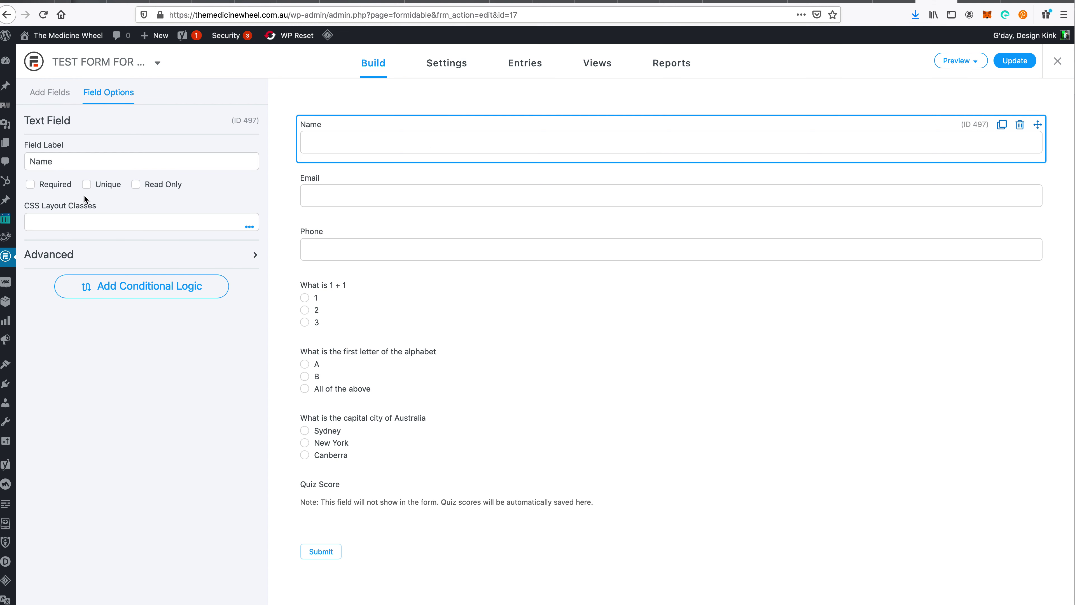
left_click(54, 186)
left_click(347, 193)
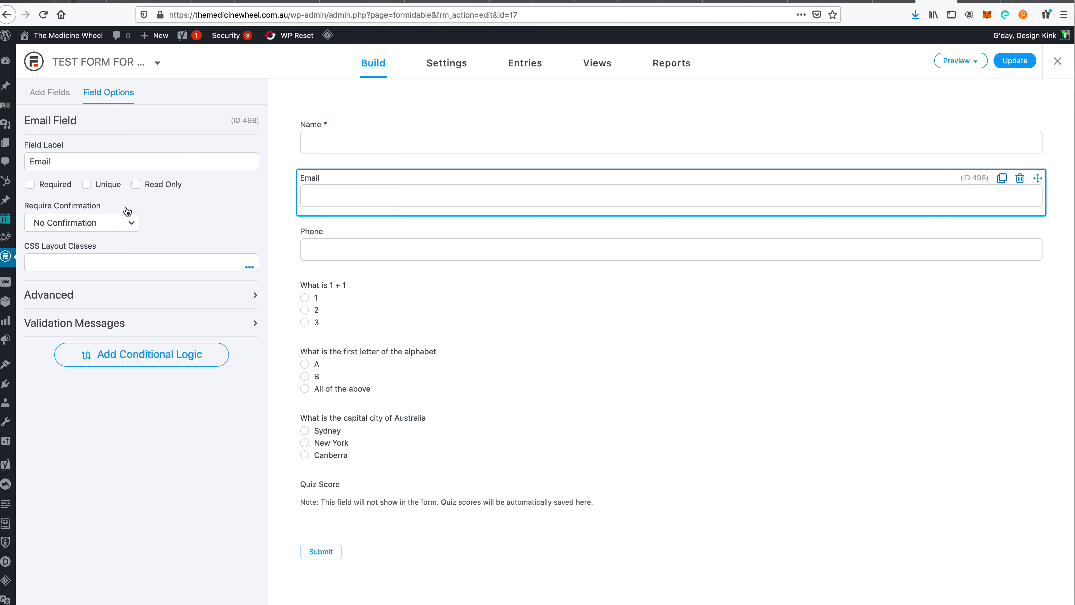
left_click(53, 185)
left_click(342, 252)
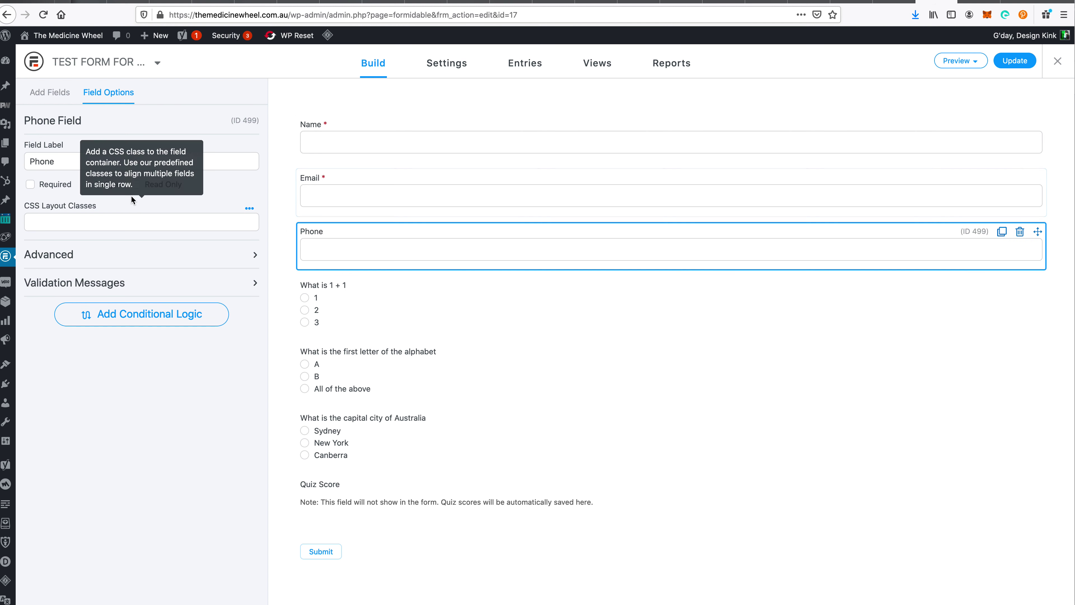
left_click(54, 185)
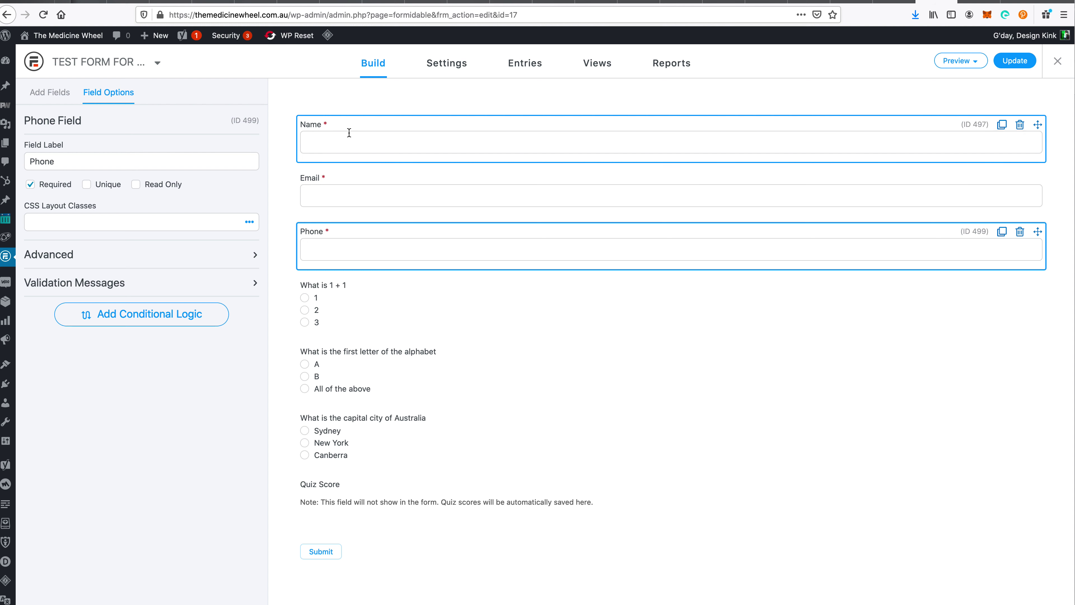
left_click(1021, 64)
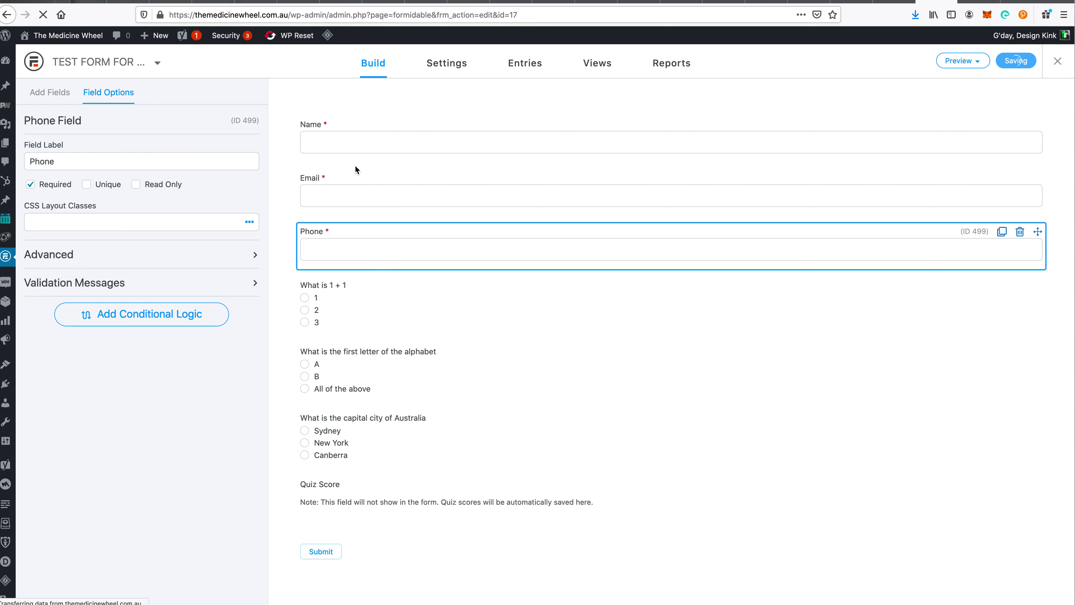
left_click(525, 68)
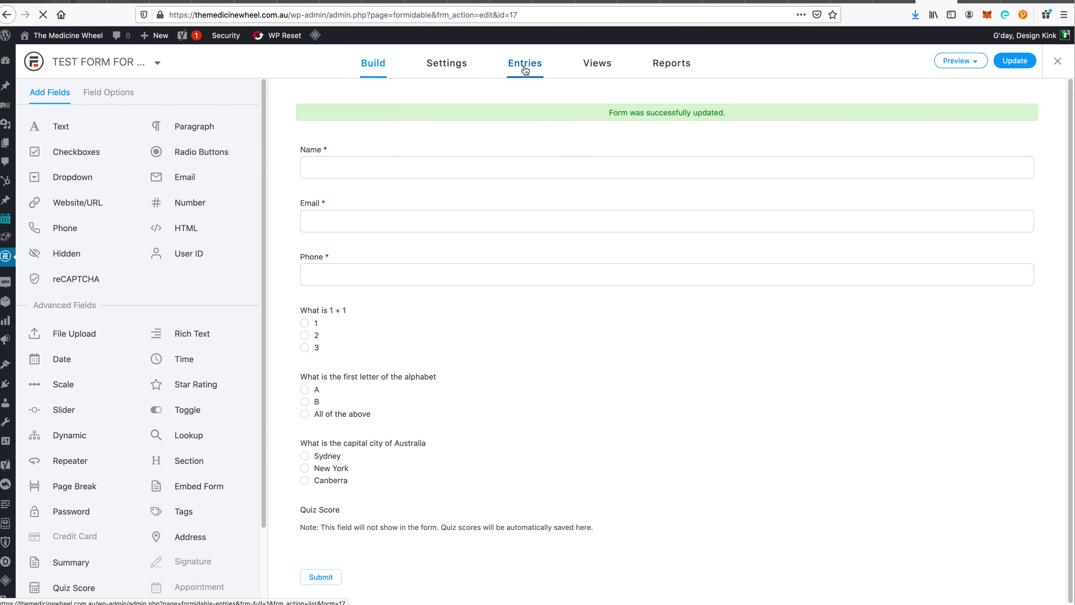
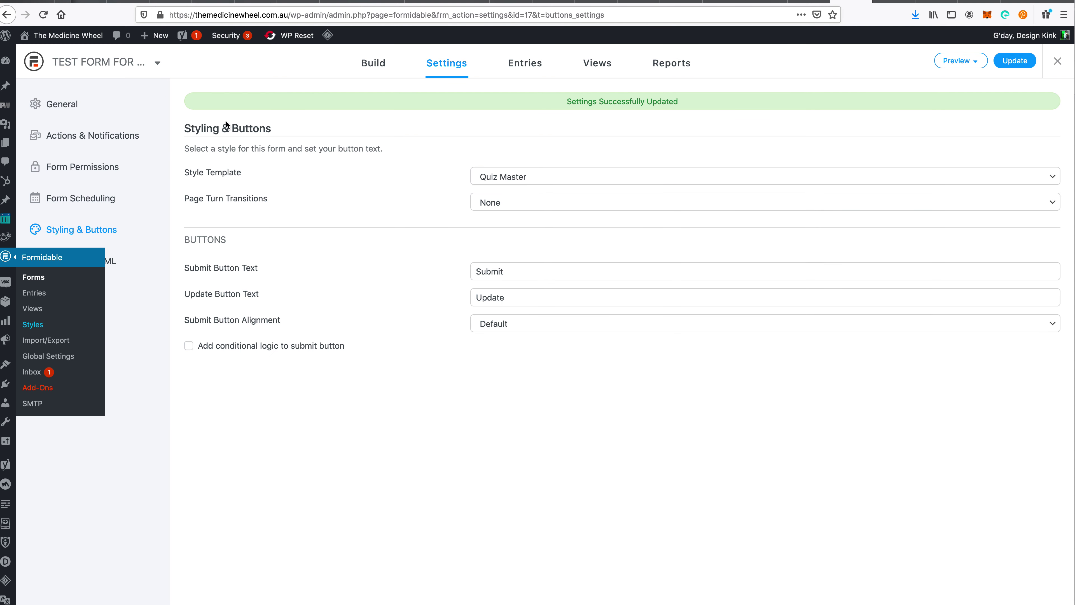
- Show the test quiz form's 7 submitted entries with their Quiz Scores
left_click(394, 62)
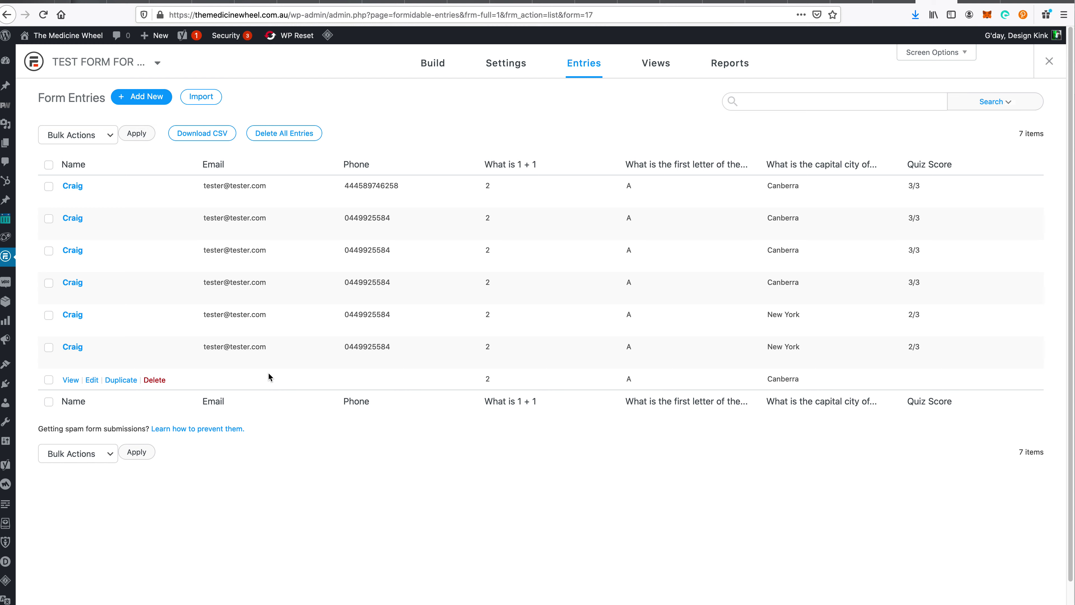
- In the Quiz Maker article, highlight the excluded field types and the one-point-per-field scoring rule
key("ctrl+Tab")
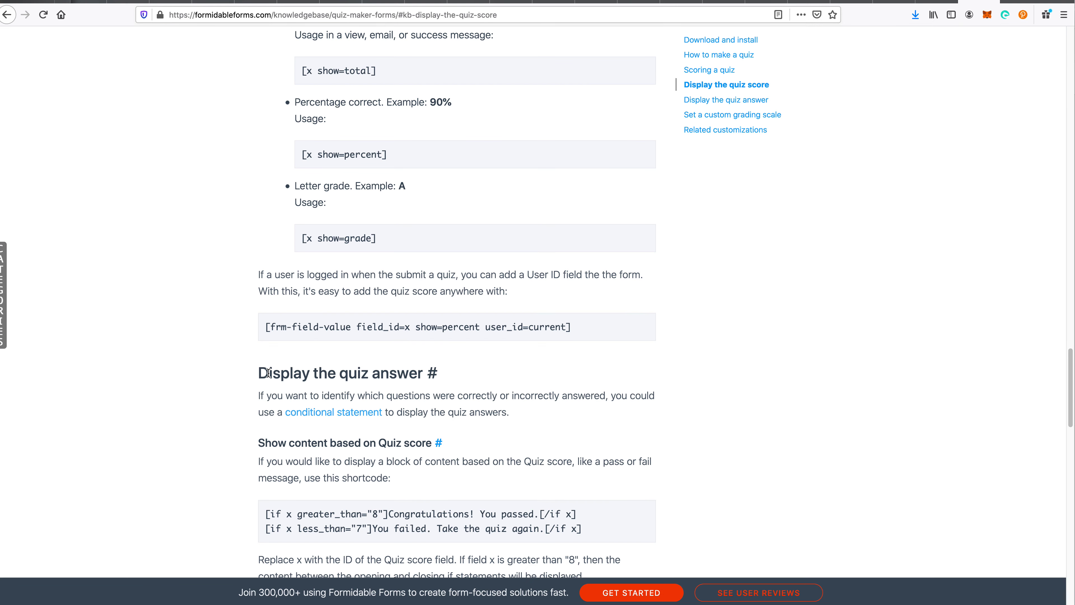
scroll(266, 396, "up", 10)
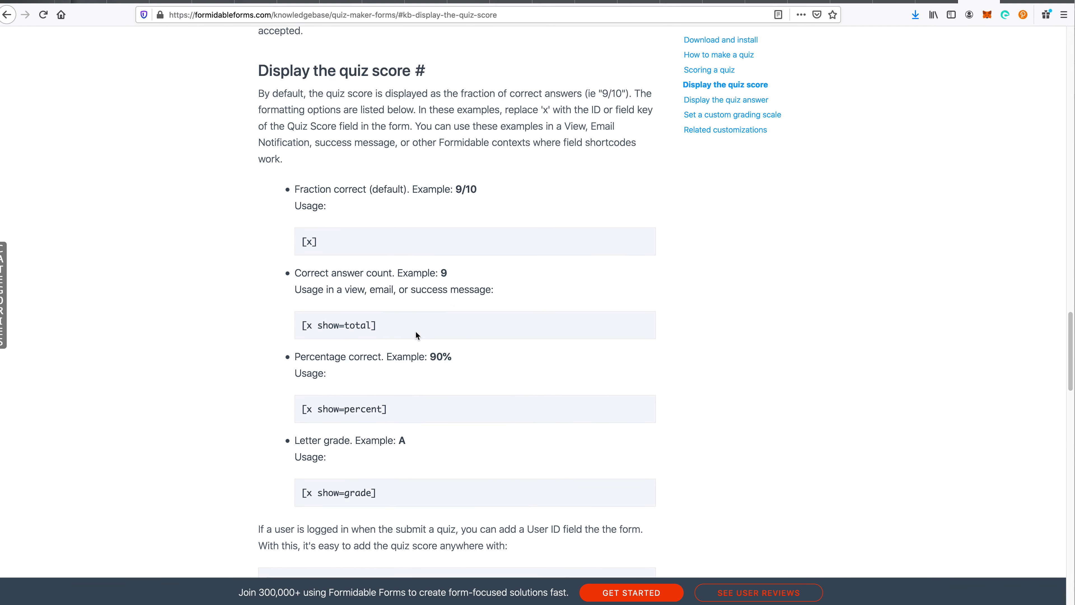
scroll(427, 296, "up", 4)
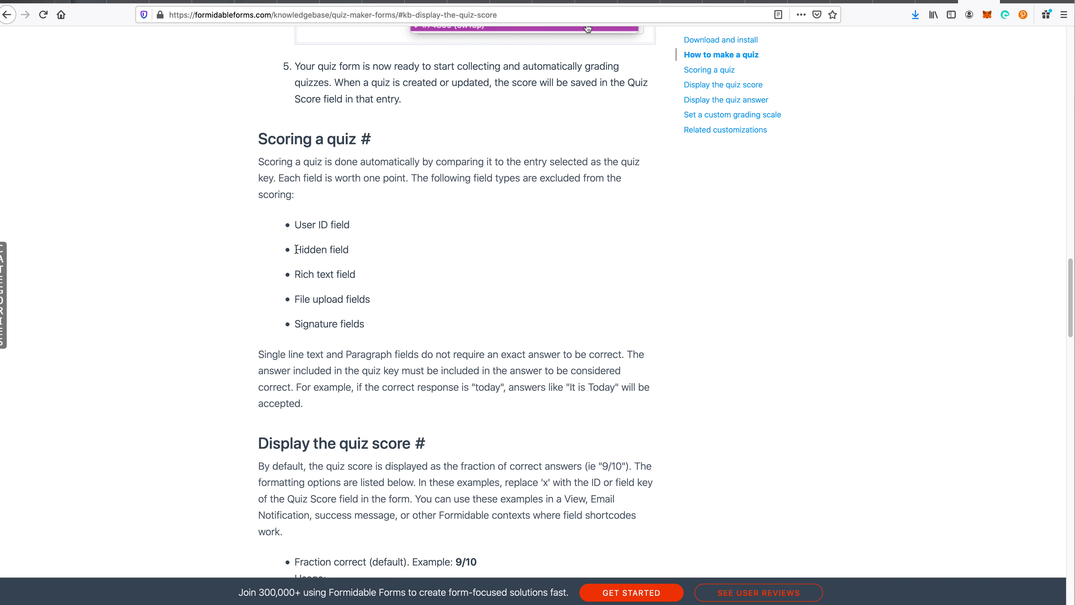
mouse_move(295, 224)
left_mouse_down()
mouse_move(350, 225)
mouse_move(341, 294)
mouse_move(378, 315)
left_mouse_up()
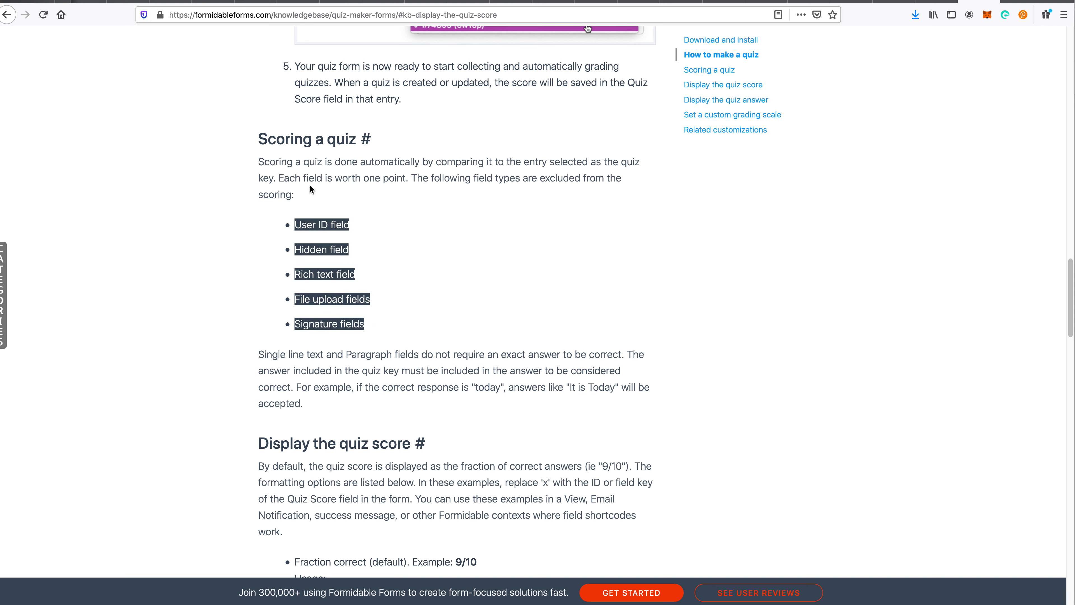
left_click_drag(278, 181, 376, 181)
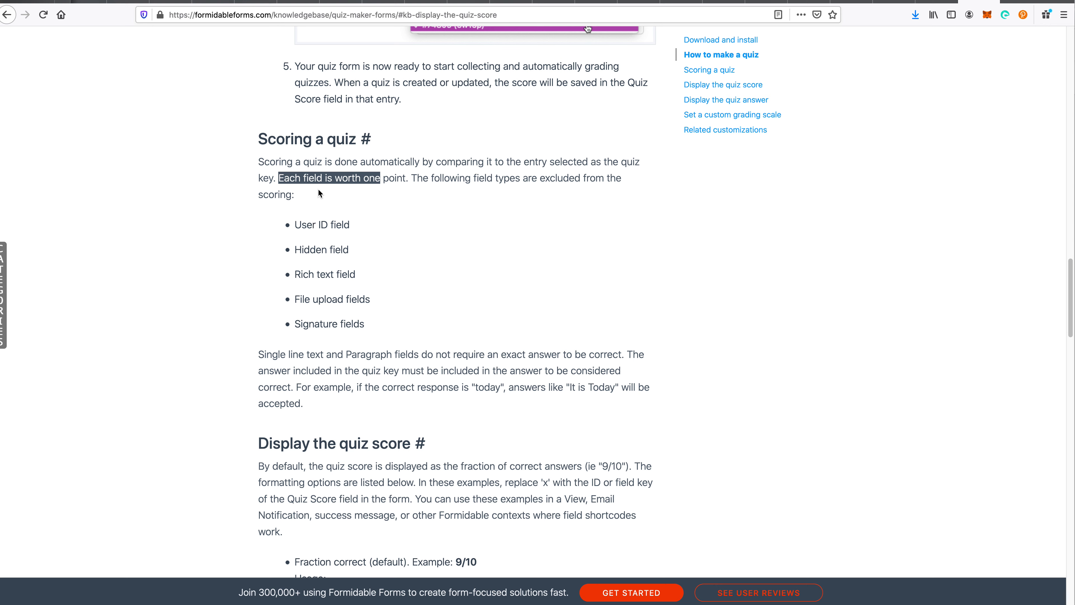
left_click_drag(279, 178, 394, 176)
- Scroll down the Quiz Maker article to the Related customizations section
scroll(563, 288, "down", 6)
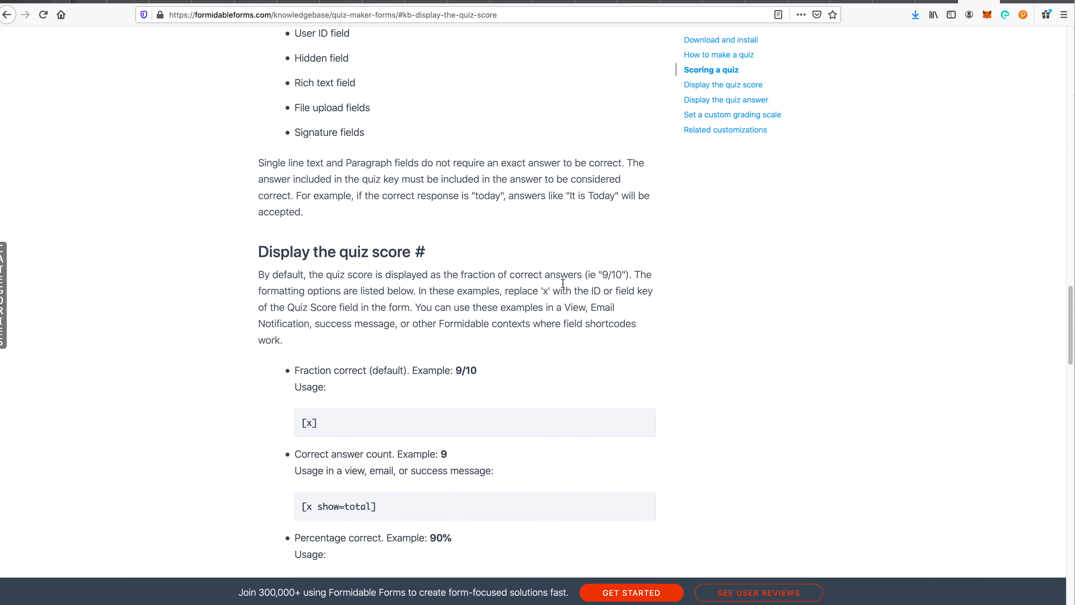
scroll(640, 301, "down", 2)
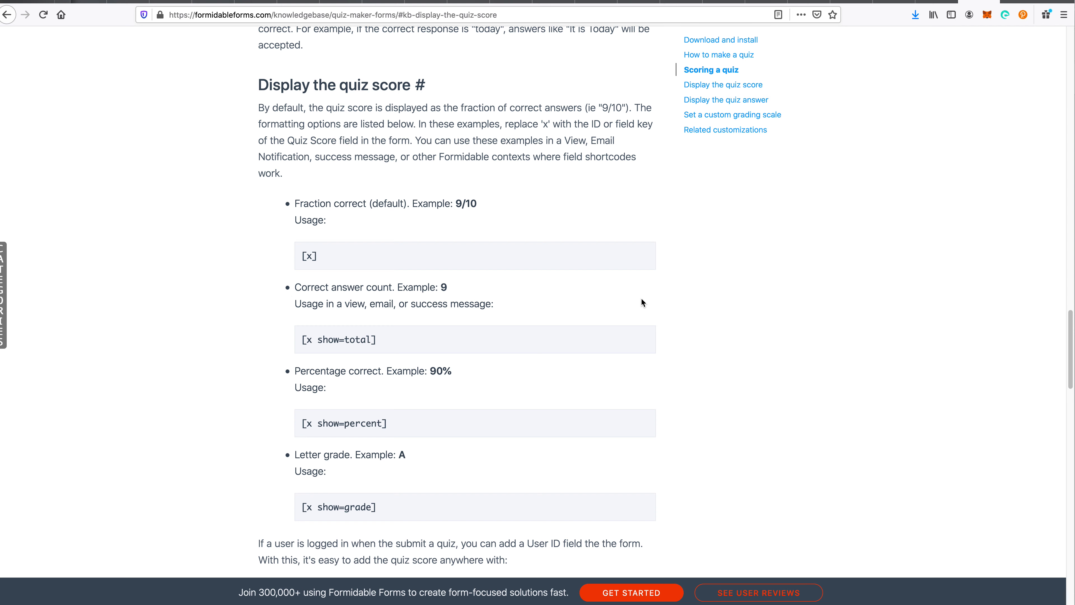
scroll(641, 299, "down", 8)
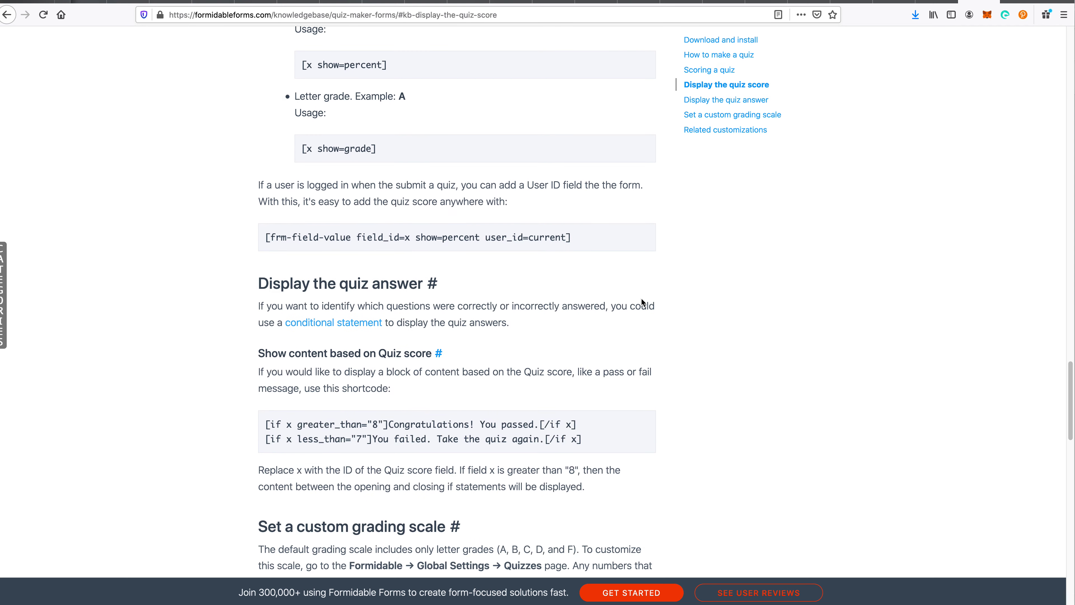
scroll(641, 299, "down", 12)
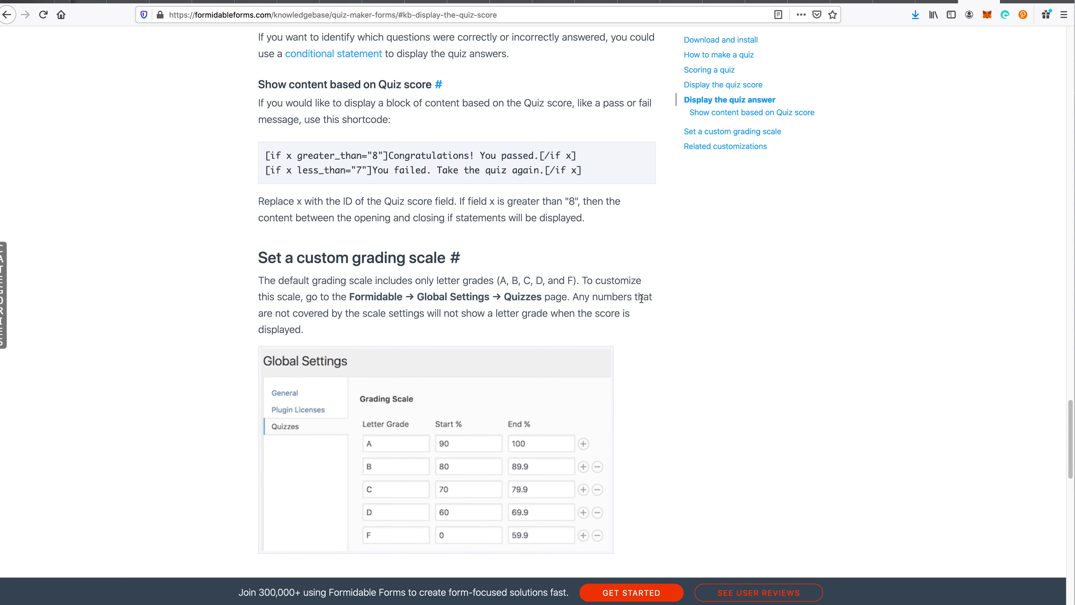
scroll(641, 298, "down", 4)
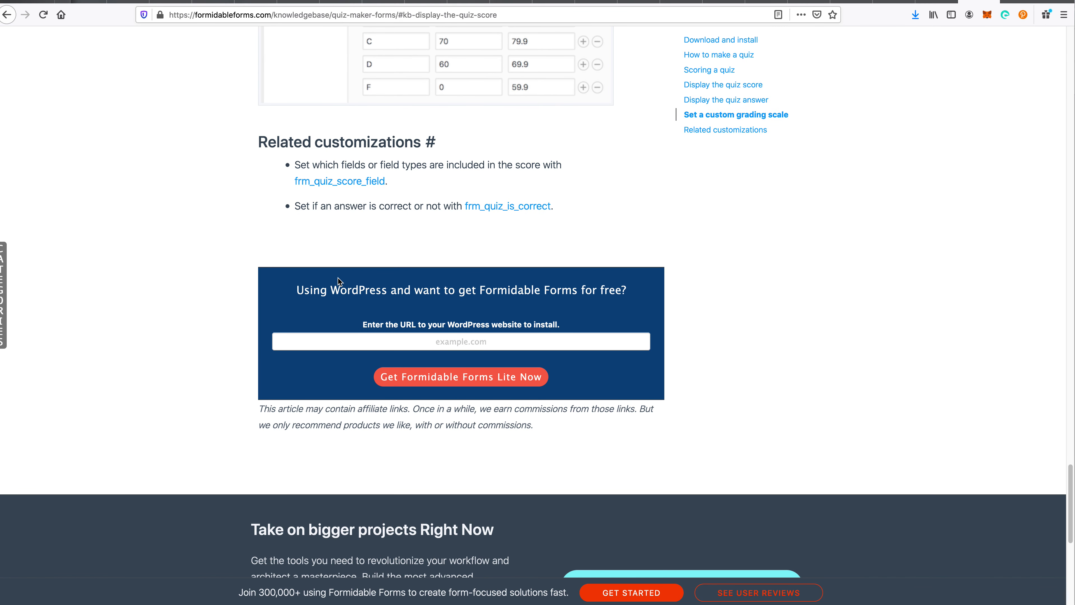
- Open the frm_quiz_score_field hook page and select its add_filter and function usage code lines
left_click(330, 189)
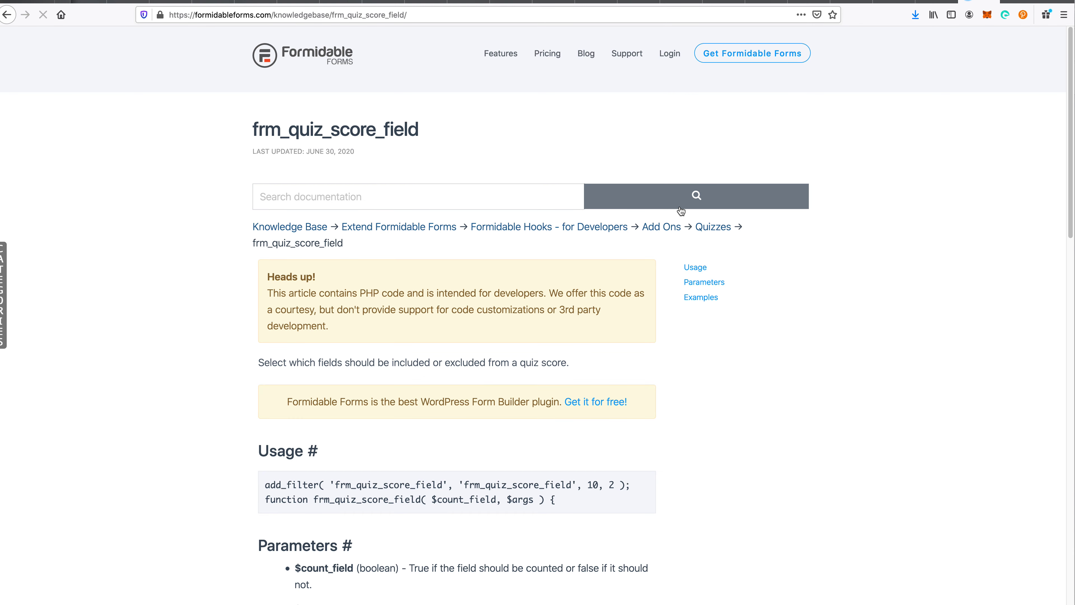
triple_click(444, 486)
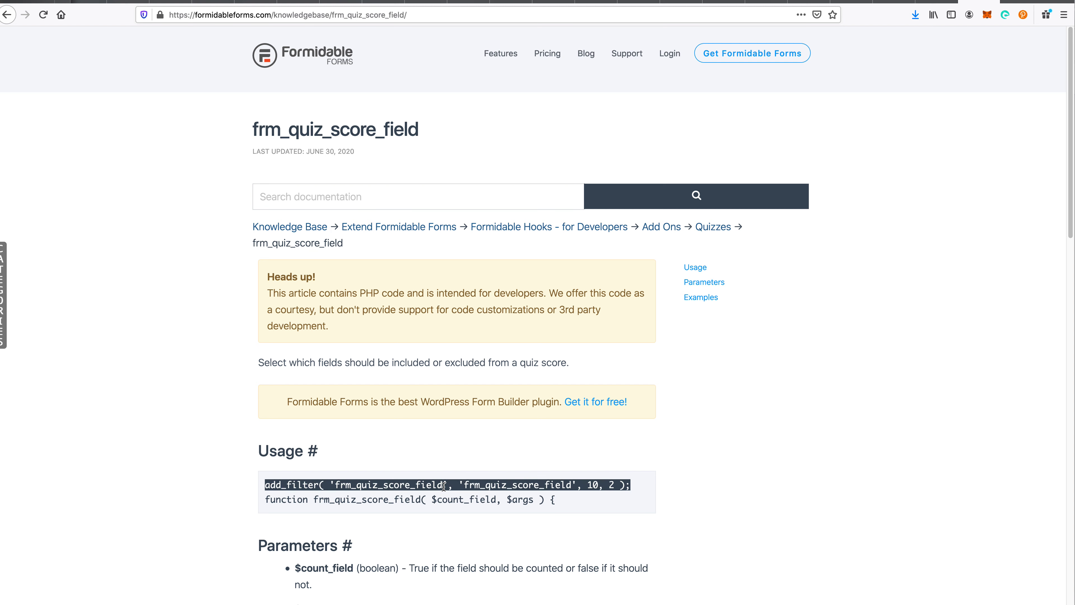
scroll(662, 509, "down", 3)
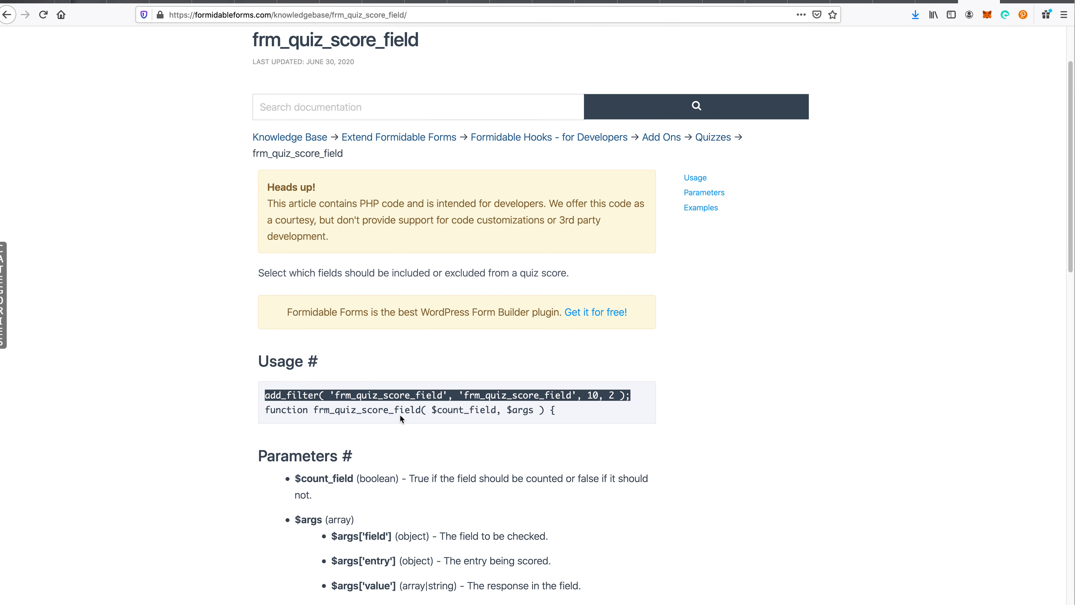
triple_click(390, 395)
triple_click(394, 400)
left_click_drag(394, 400, 406, 432)
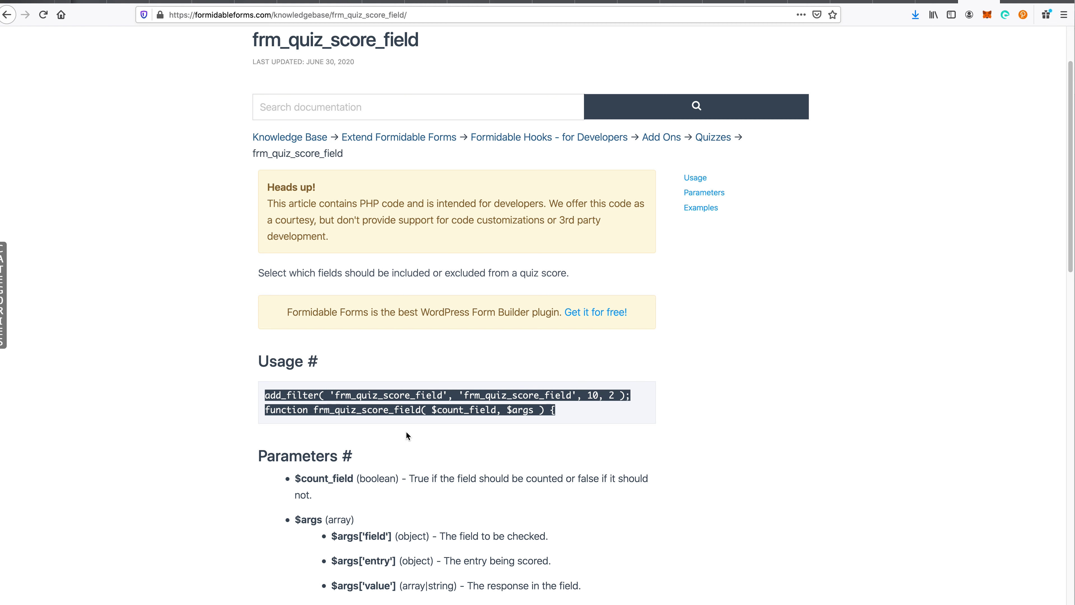
triple_click(394, 395)
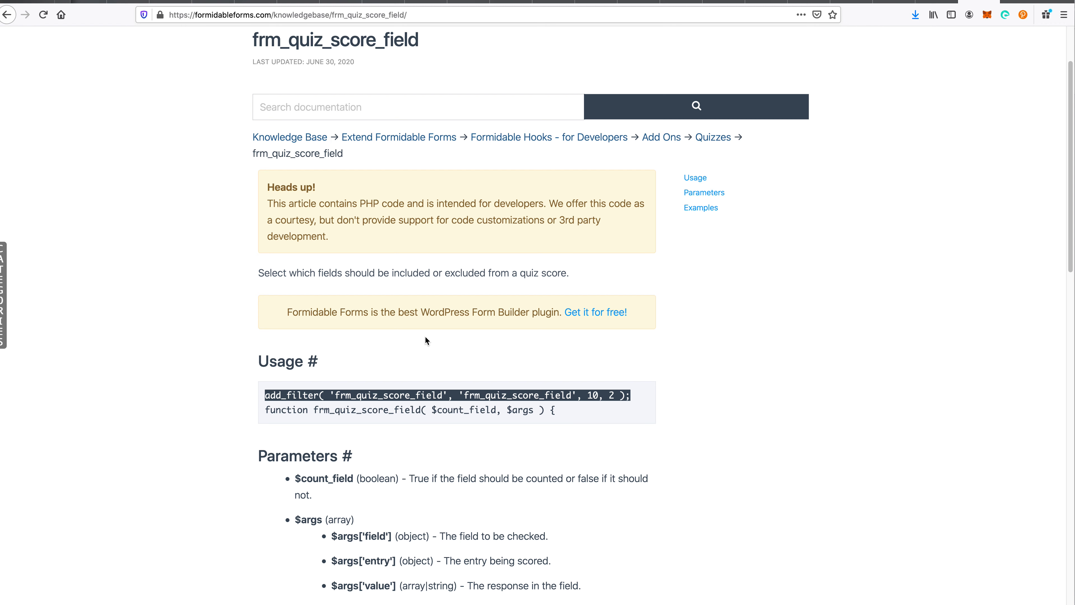
scroll(408, 361, "up", 3)
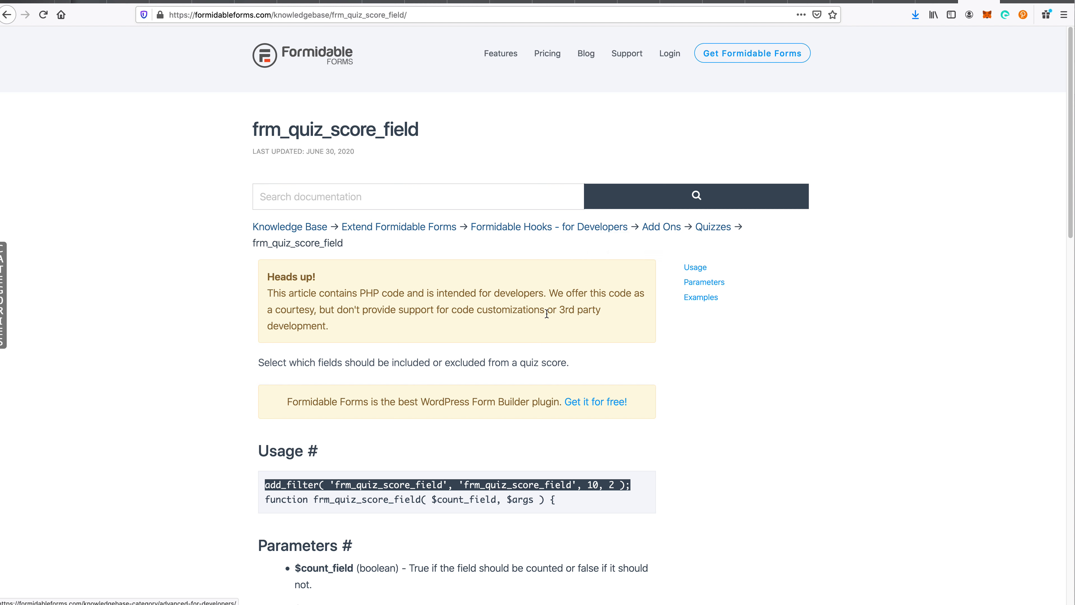
triple_click(461, 499)
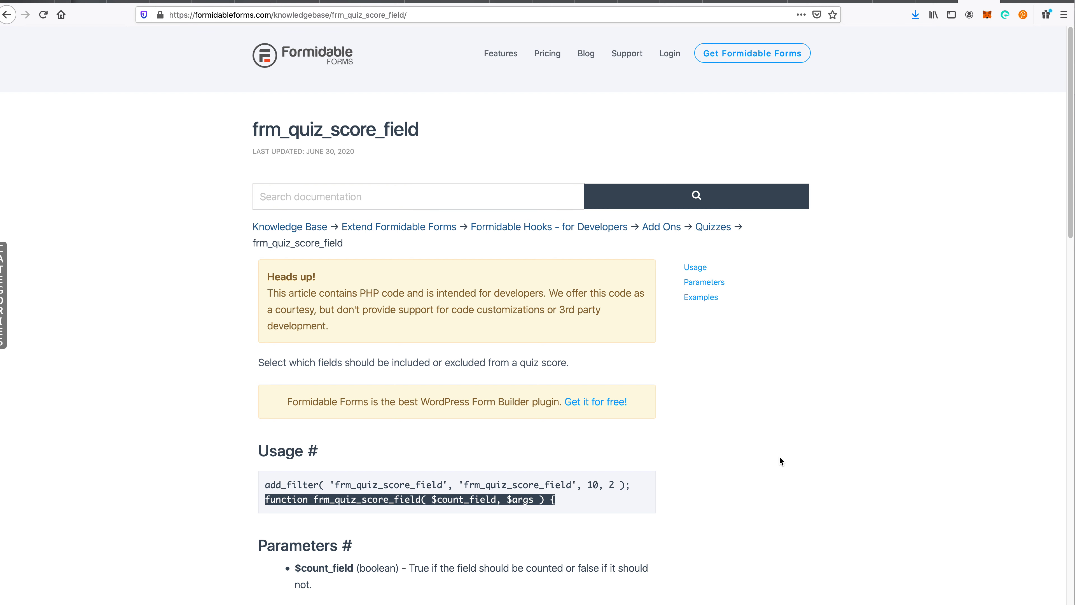
- Return to the top of the Quiz Maker article, then back to the WordPress entries list
key("ctrl+shift+Tab")
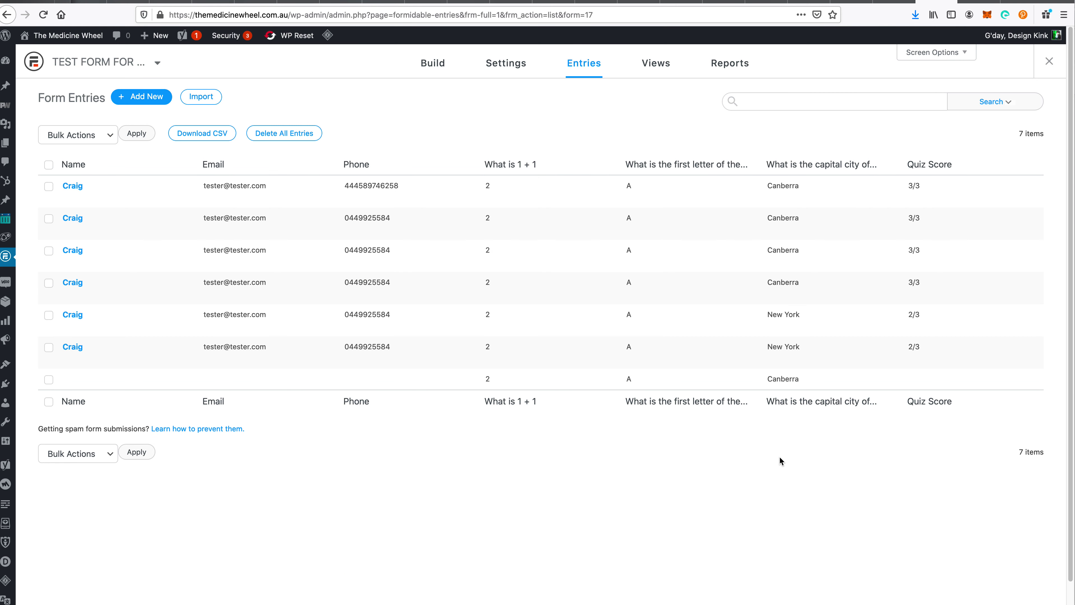
key("ctrl+Tab")
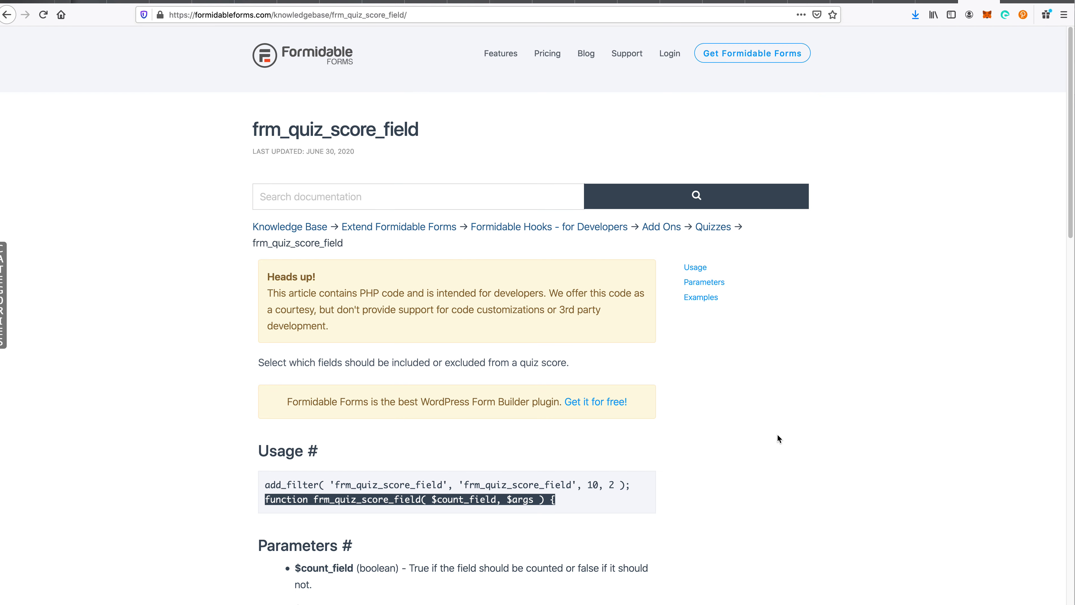
key("super+bracketleft")
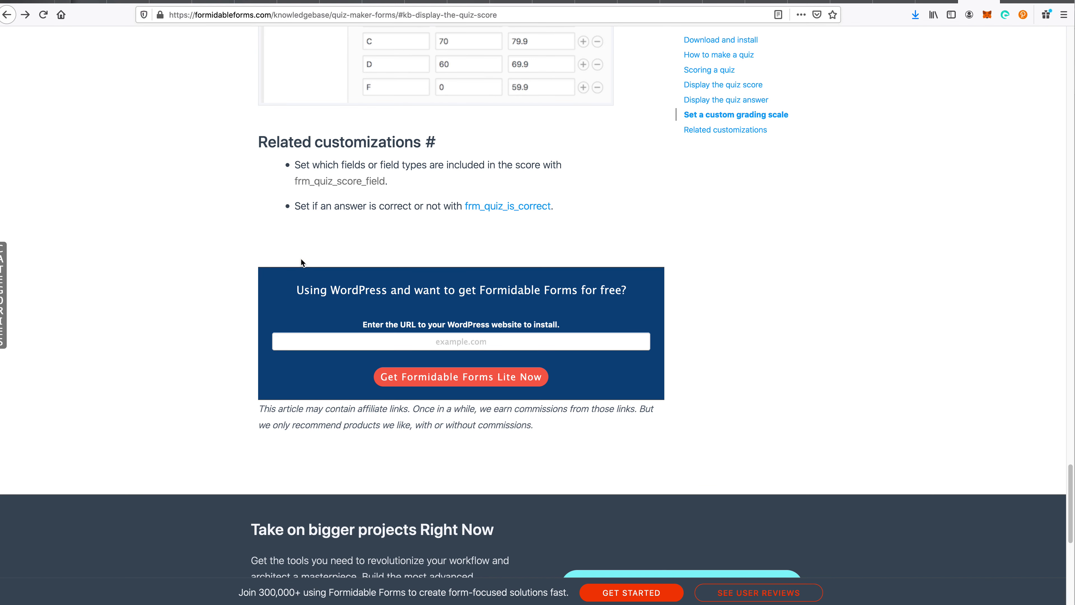
scroll(327, 139, "up", 5)
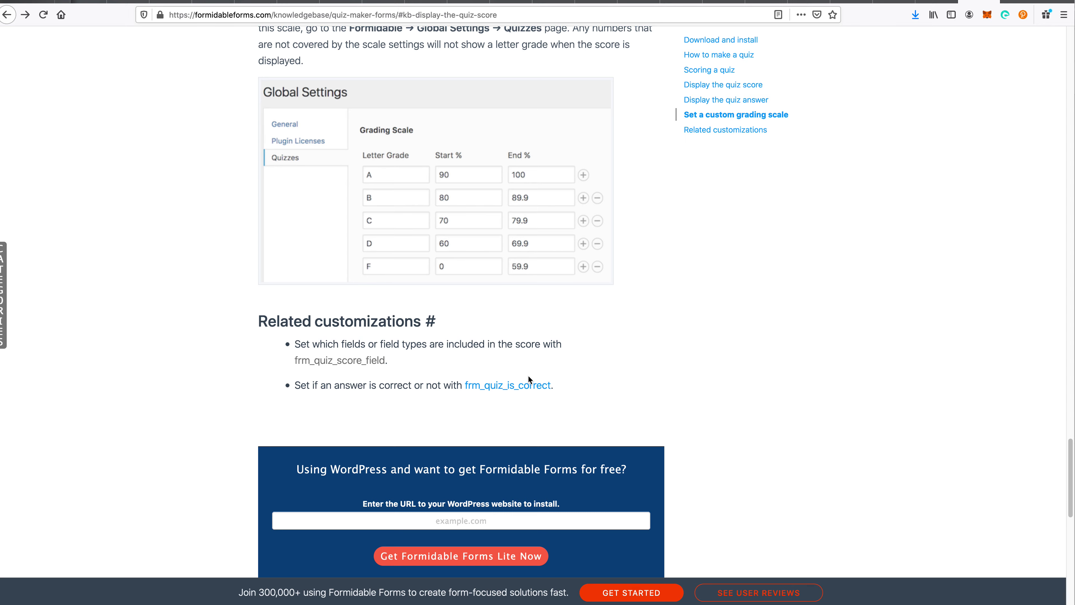
scroll(556, 413, "up", 20)
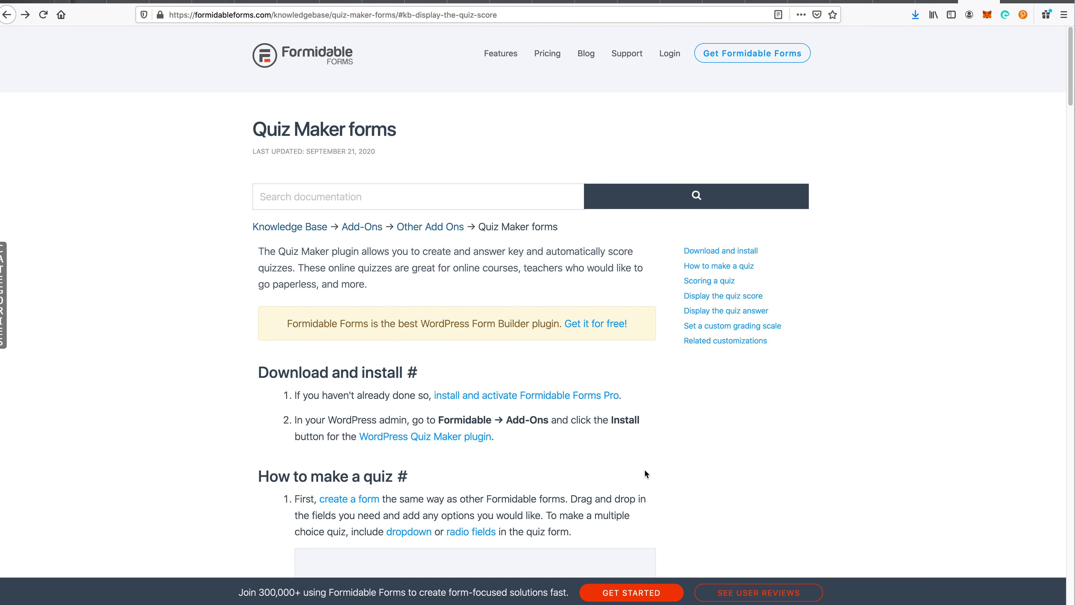
key("ctrl+shift+Tab")
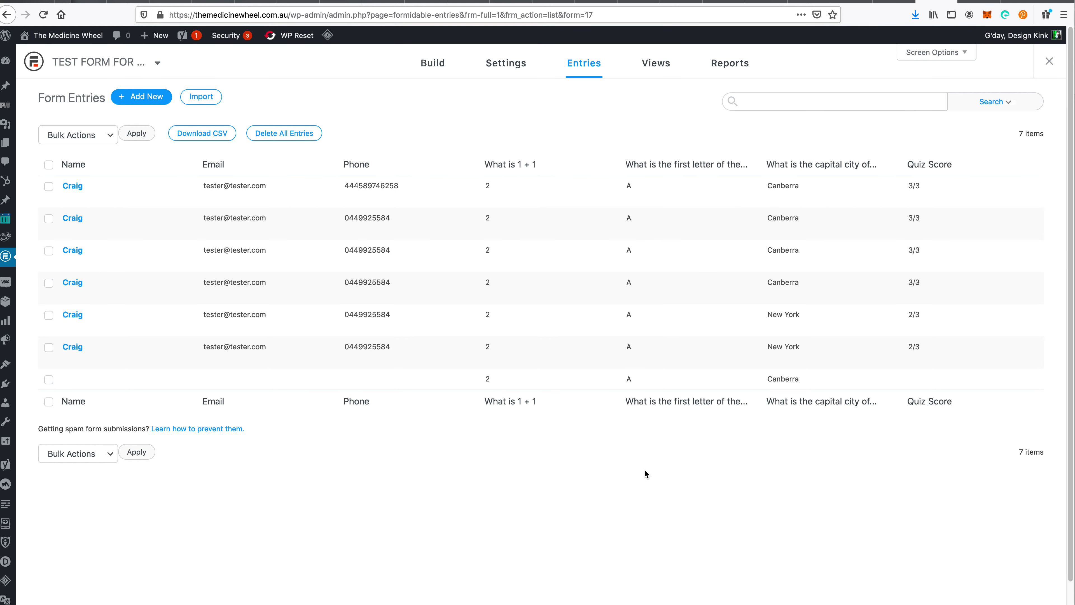
- Check answer-key entry 46 (2, A, Canberra), then go to the form's Settings
mouse_move(192, 379)
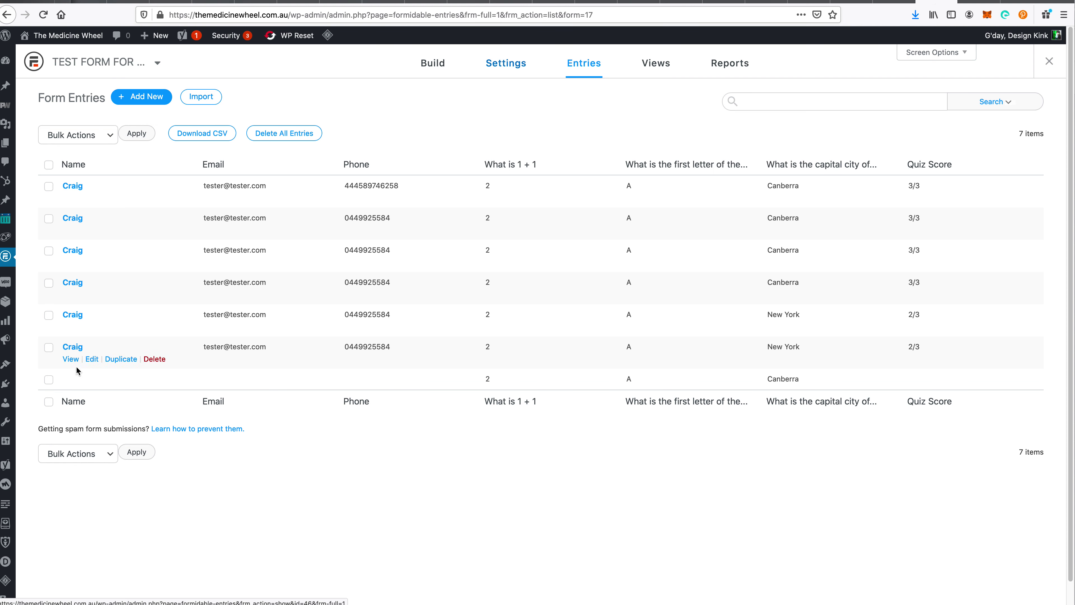
left_click(92, 381)
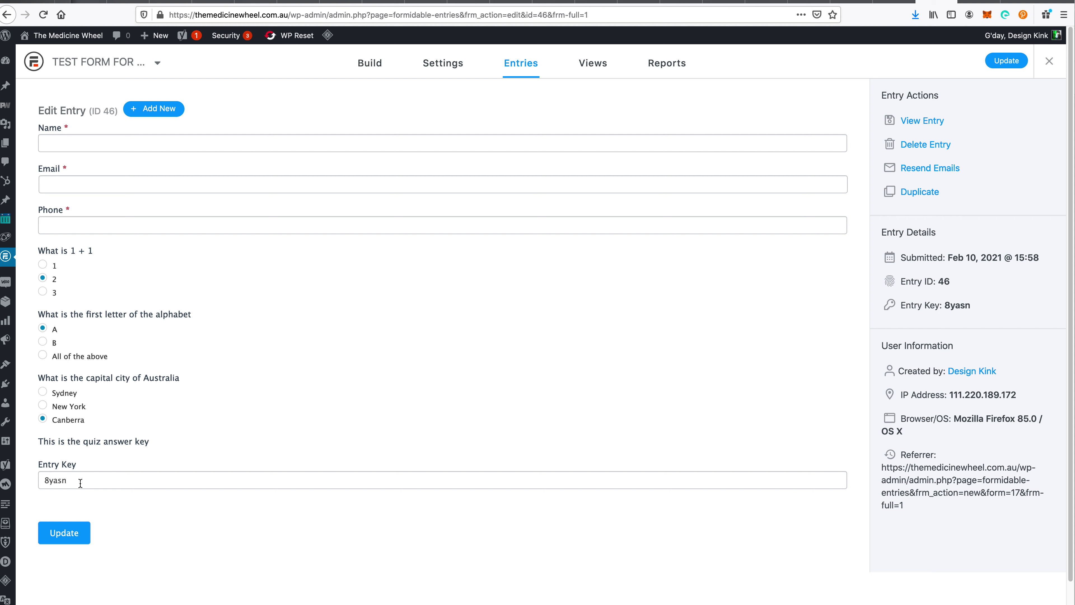
left_click(456, 66)
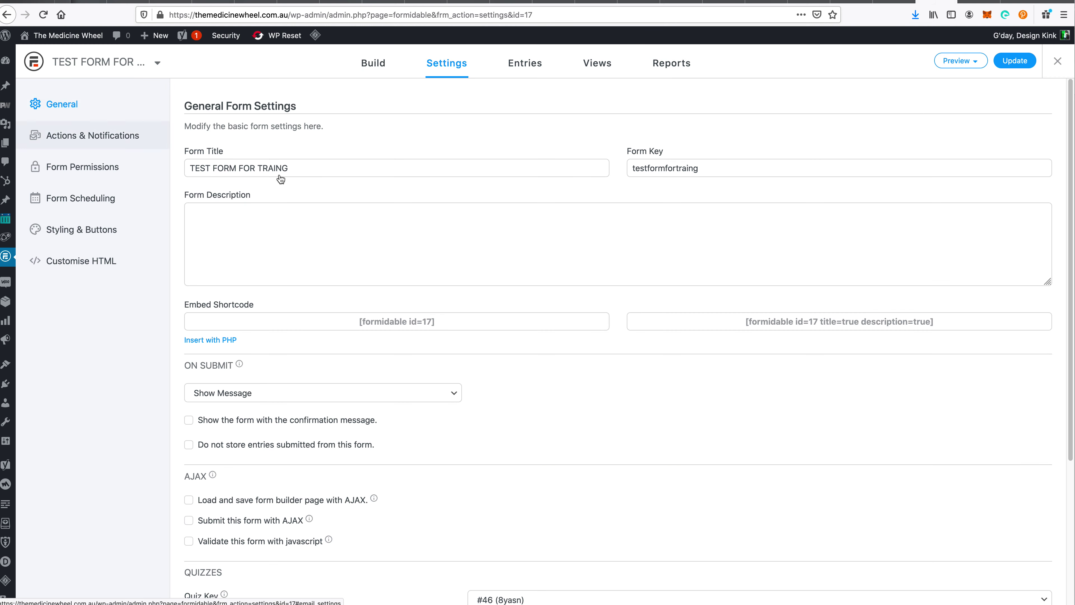
- Review quiz key #46 and the On Submit score message, then return to the form builder
scroll(350, 334, "down", 5)
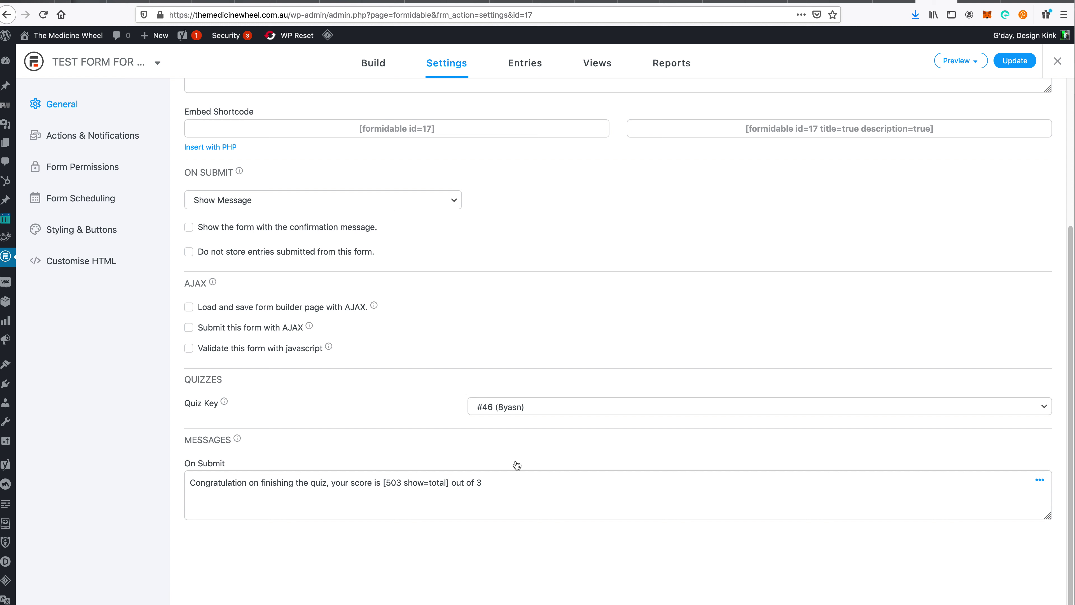
left_click(370, 79)
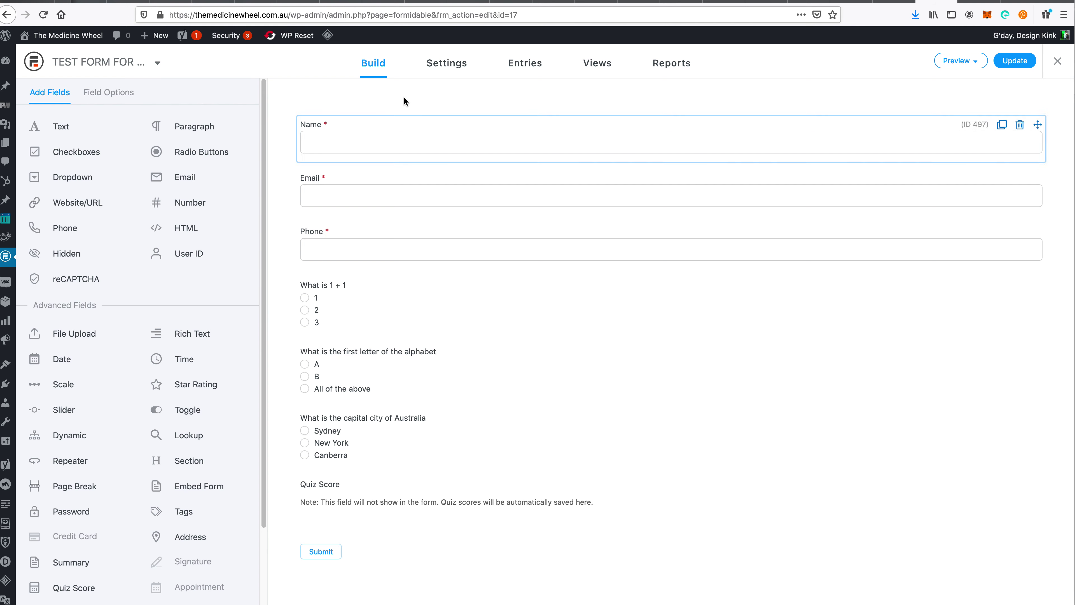
- Locate the [x show=percent] and [x show=total] shortcode examples in the quiz documentation
left_click(436, 77)
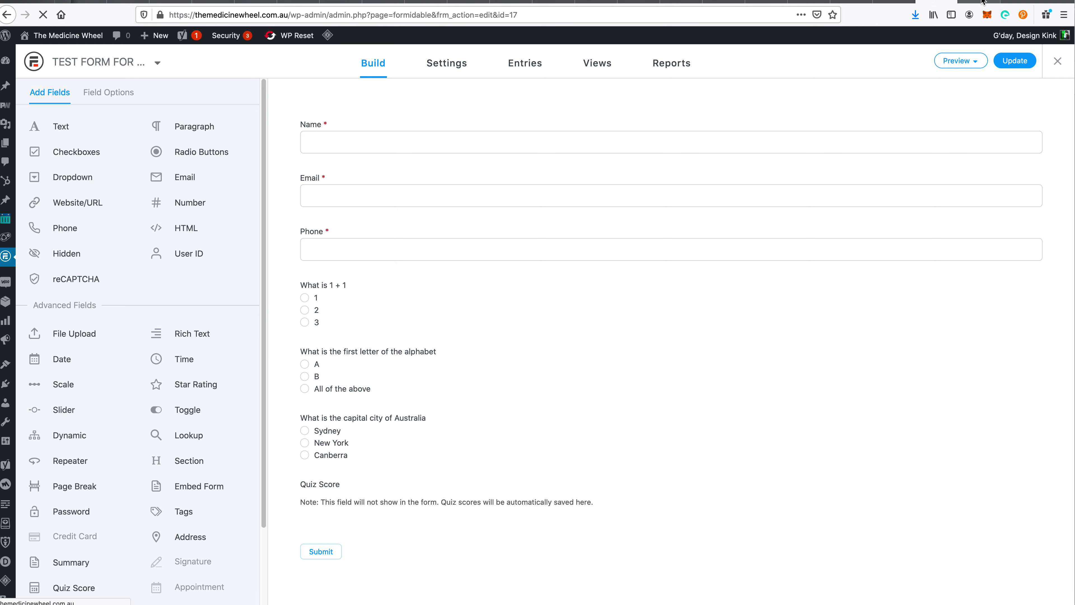
left_click(982, 2)
scroll(595, 463, "down", 15)
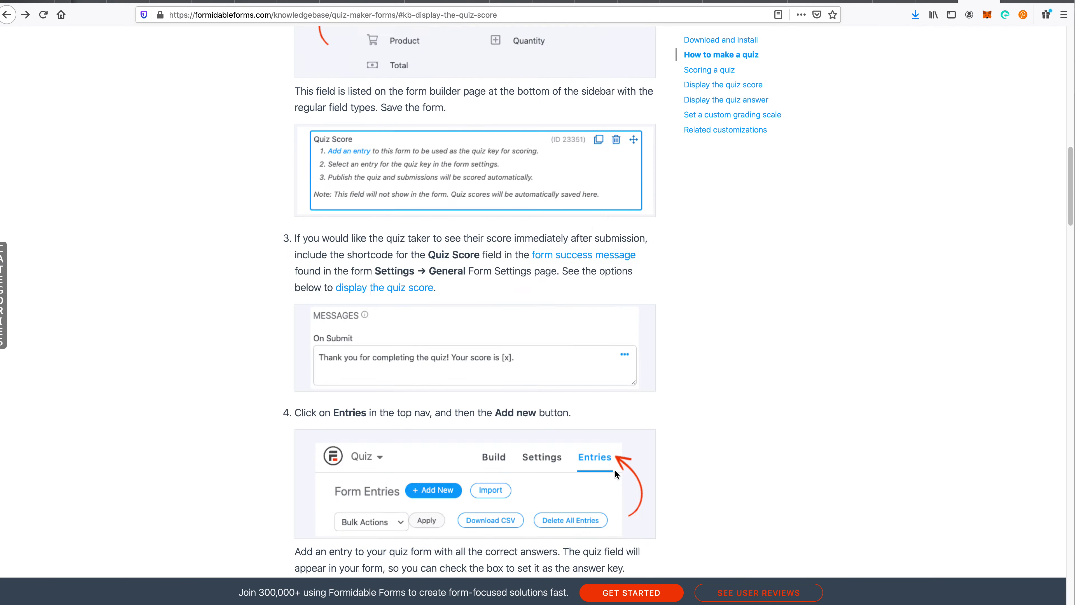
scroll(615, 470, "down", 15)
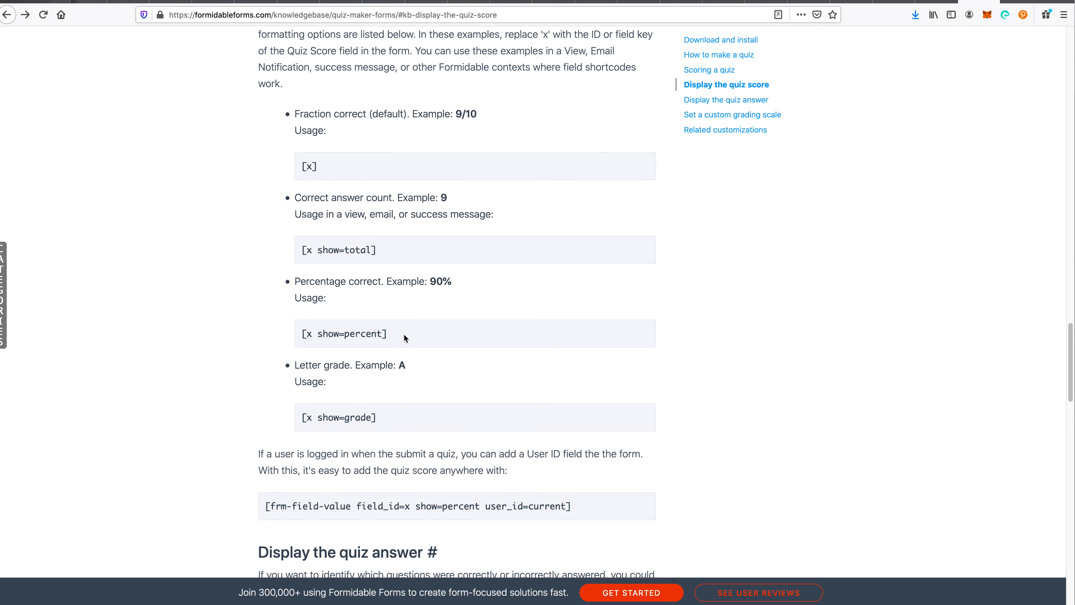
triple_click(400, 329)
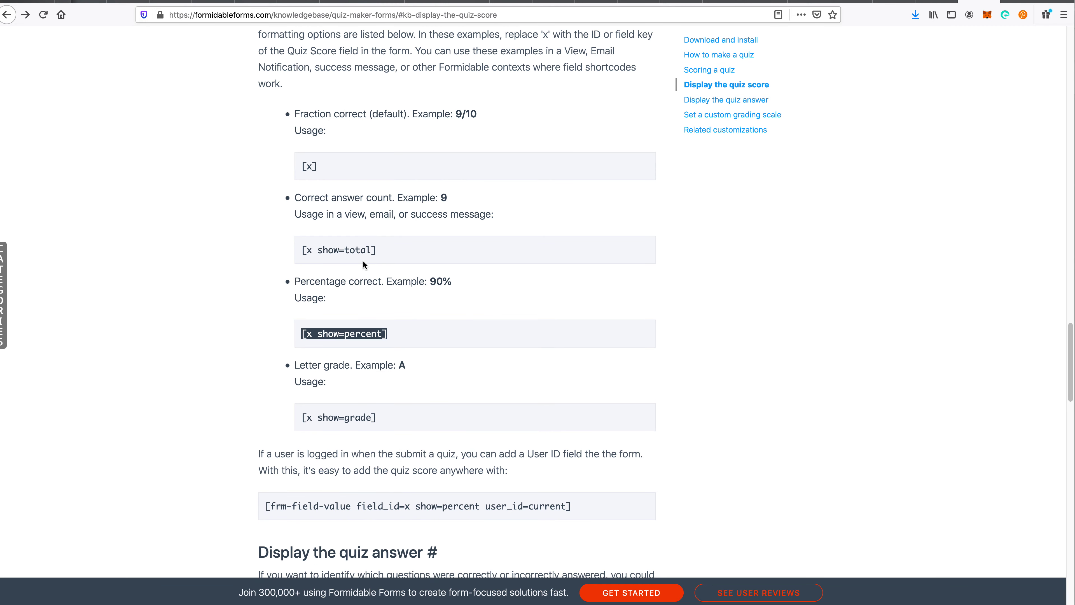
triple_click(399, 250)
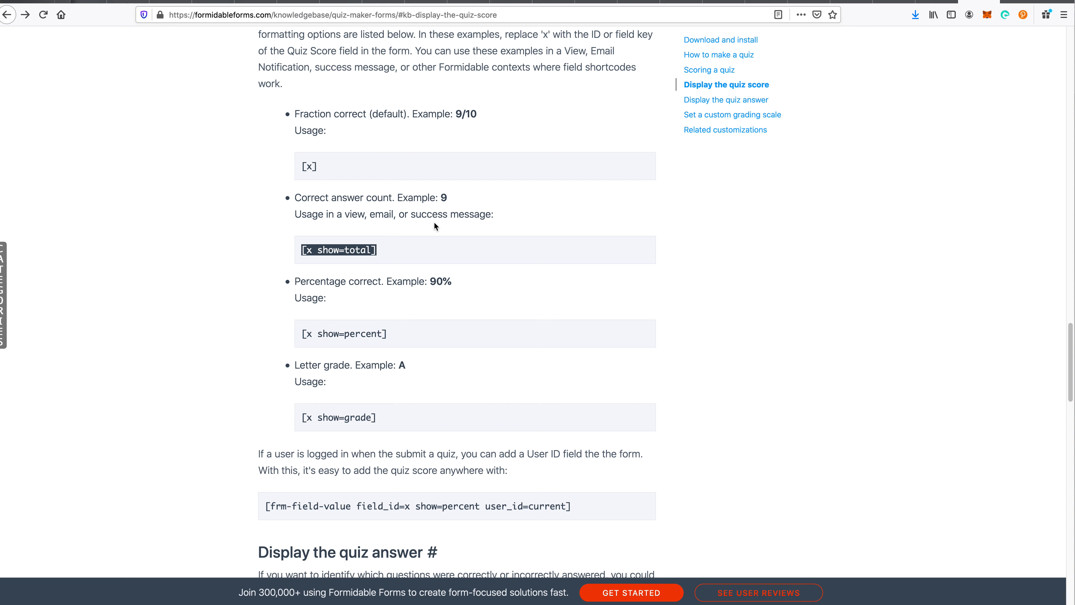
- Reopen the test form's settings at the On Submit message 'your score is [503 show=total] out of 3'
left_click(937, 2)
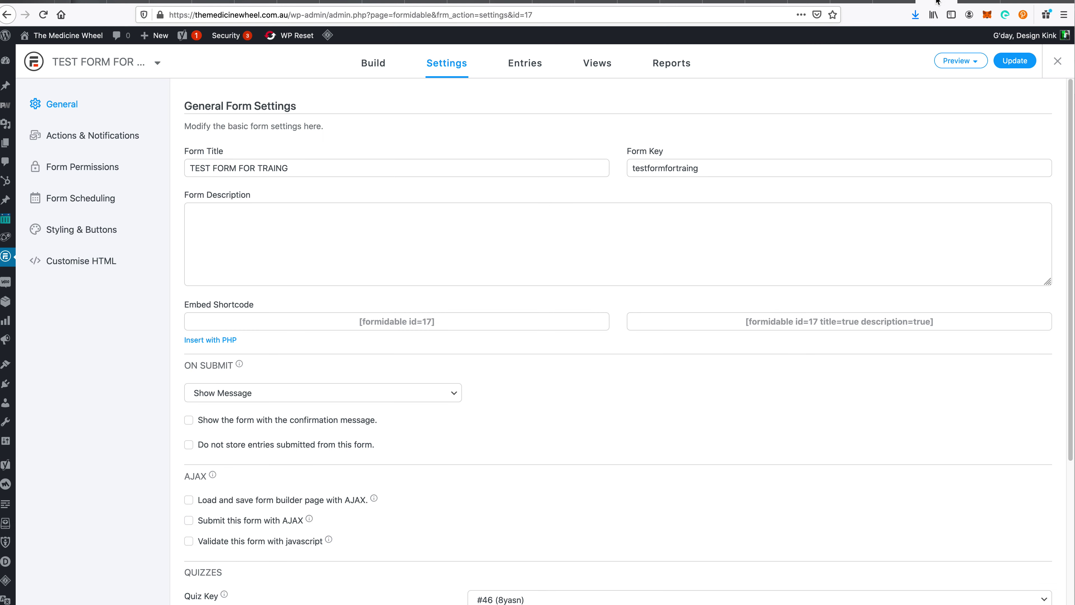
left_click(891, 1)
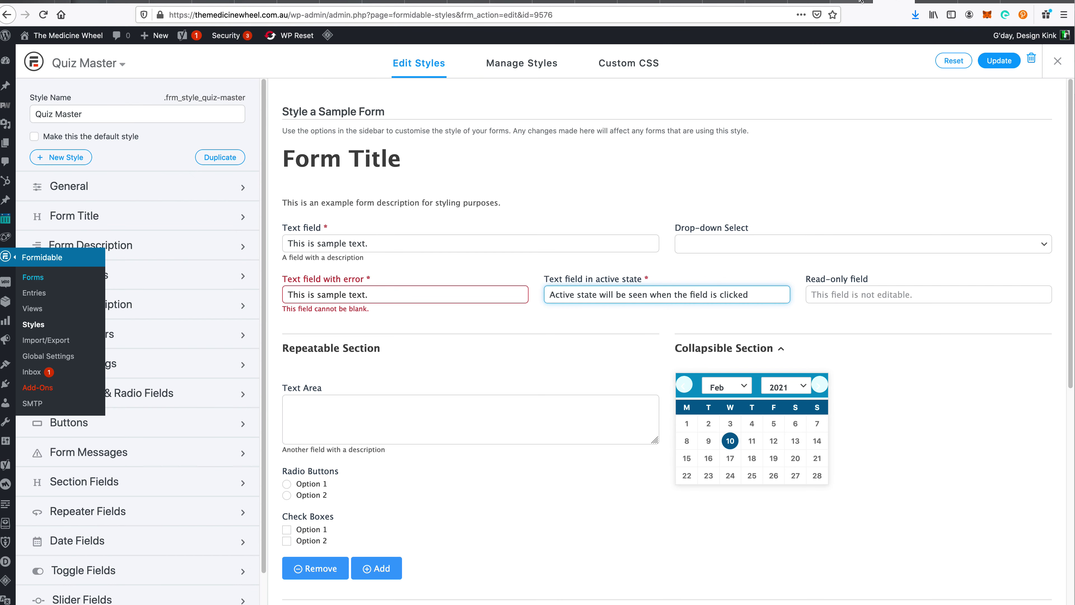
left_click(851, 2)
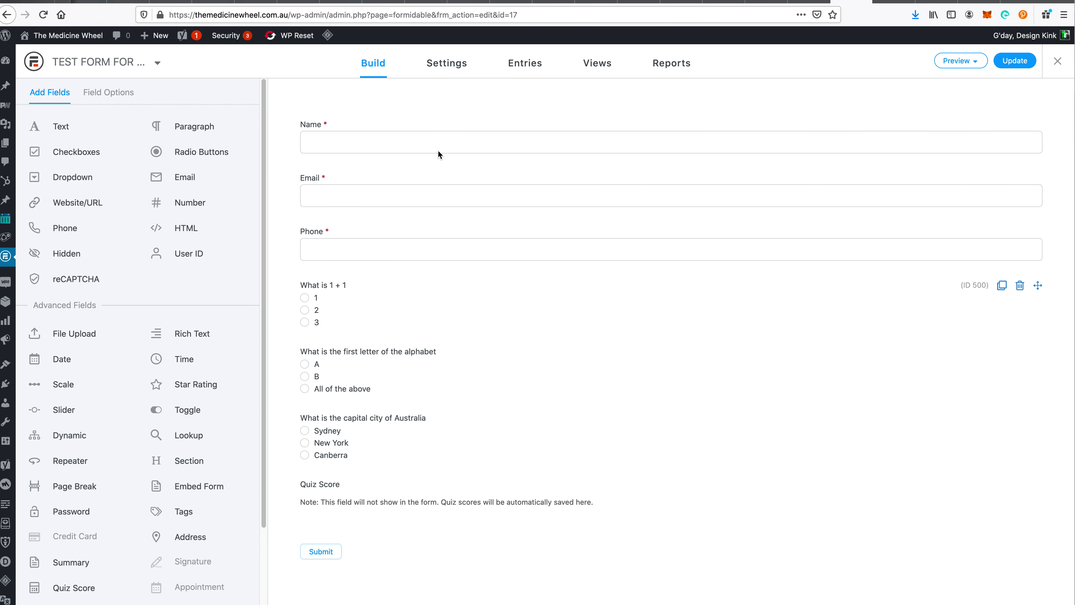
left_click(450, 64)
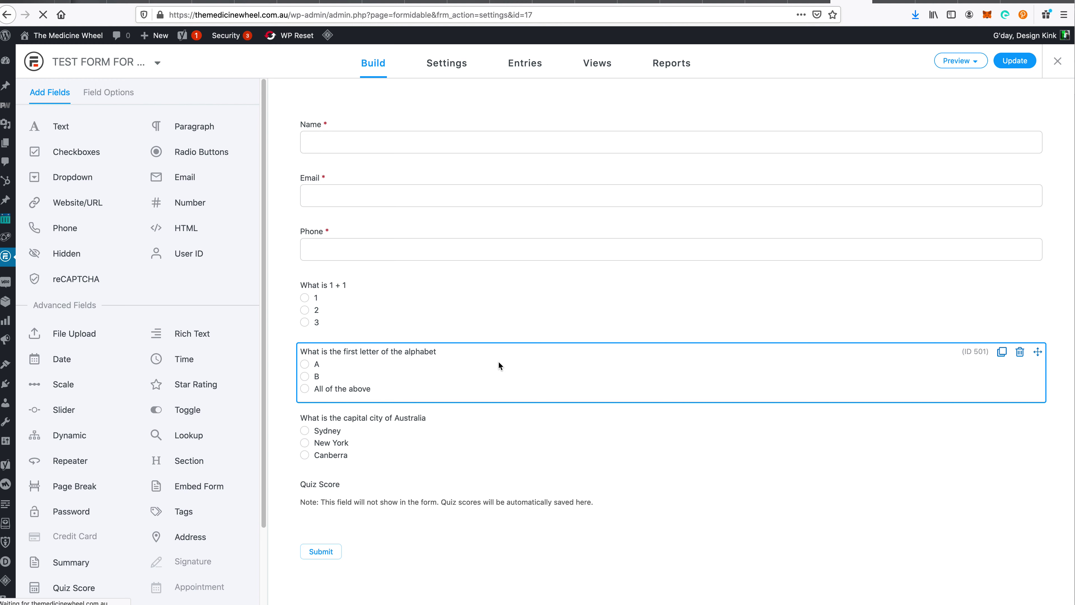
scroll(557, 405, "down", 4)
scroll(557, 407, "down", 1)
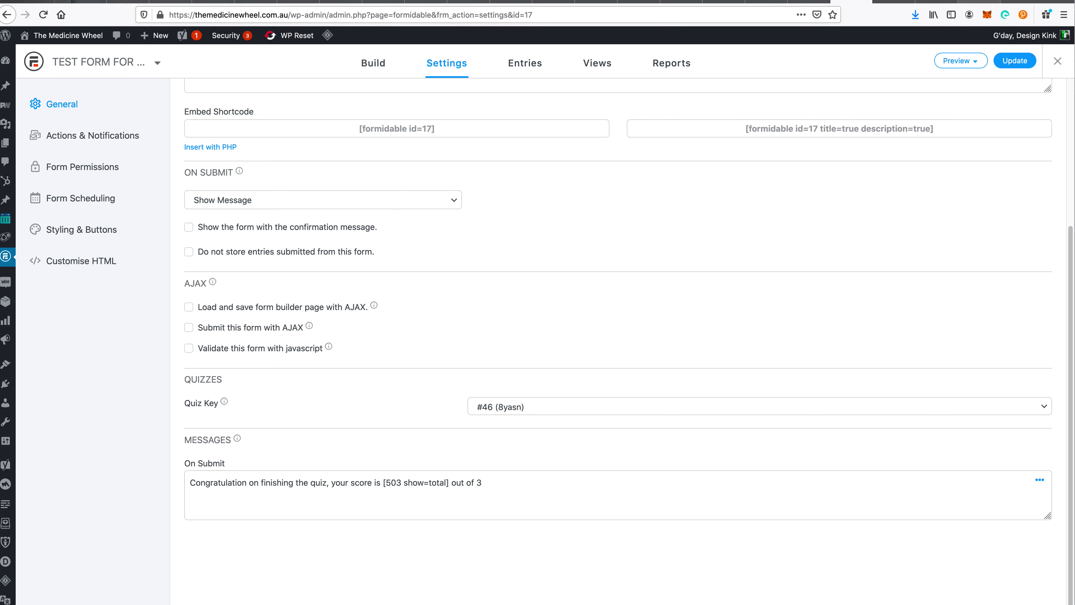
- Compare the documented [x show=total] format with the On Submit shortcode, selecting field ID 503
left_click(977, 2)
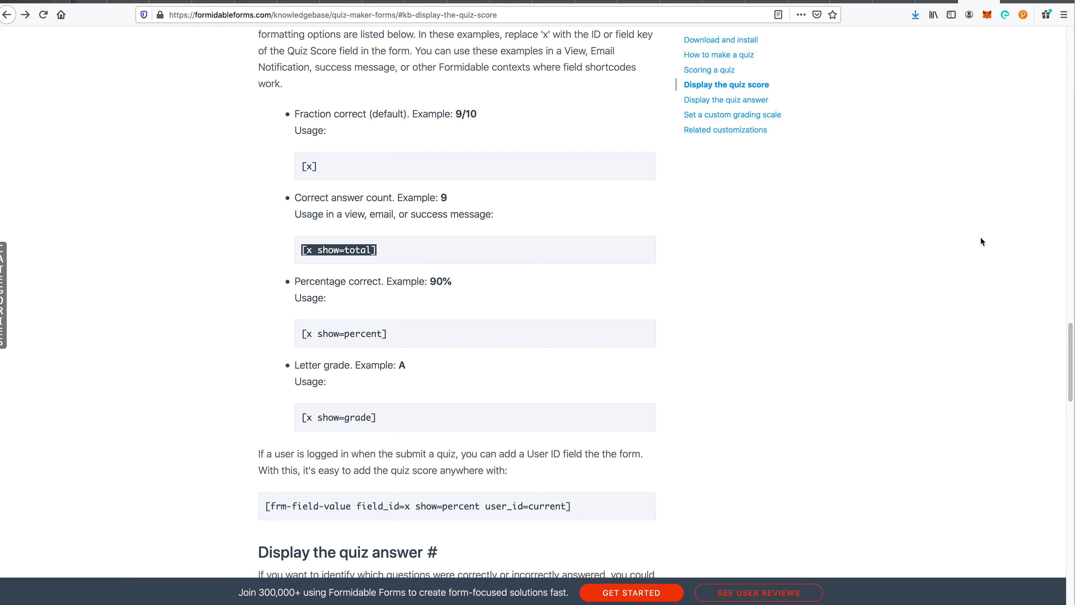
left_click(937, 2)
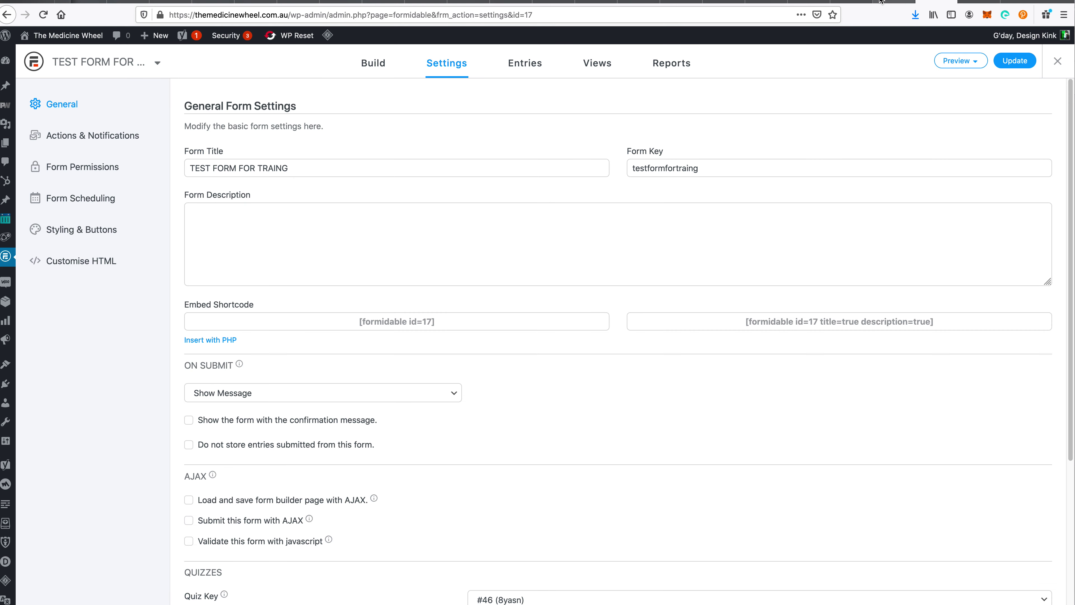
scroll(634, 210, "down", 5)
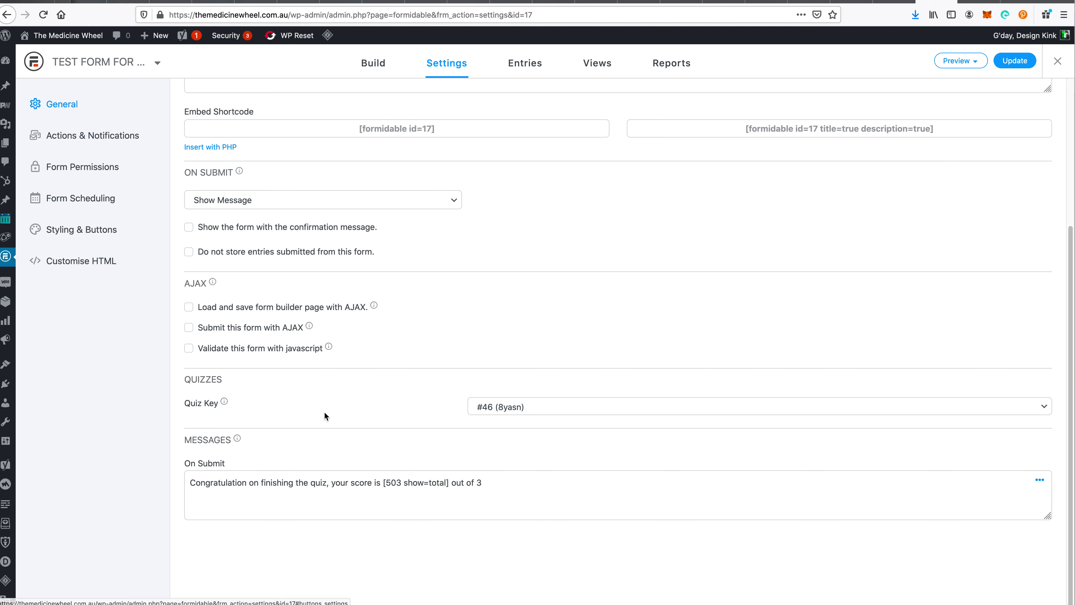
double_click(395, 482)
triple_click(395, 482)
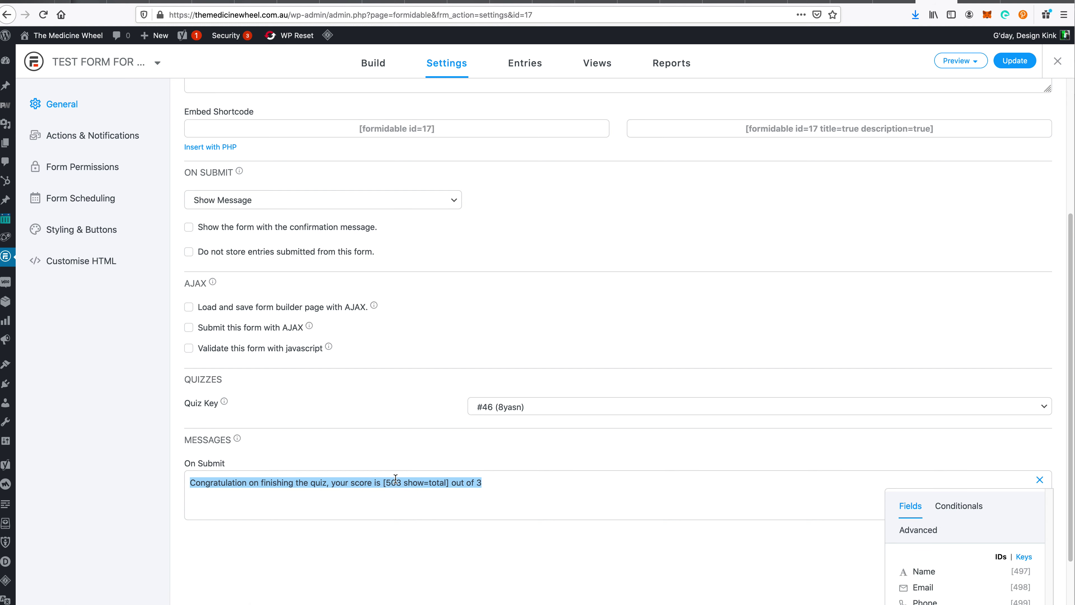
double_click(395, 482)
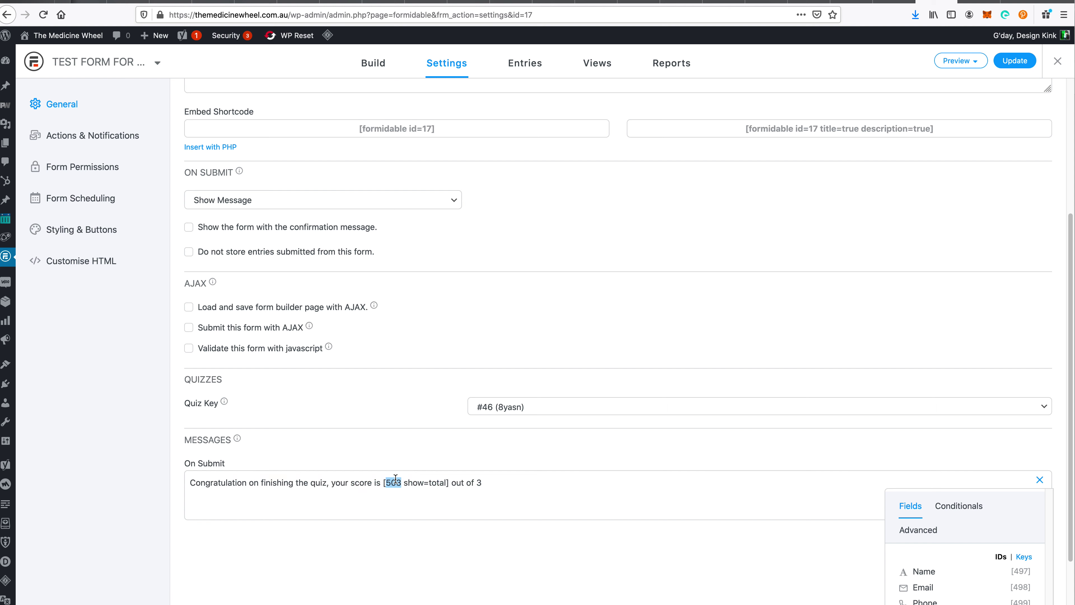
- Confirm in the builder's Field Options that the Quiz Score field's ID is 503
left_click(372, 77)
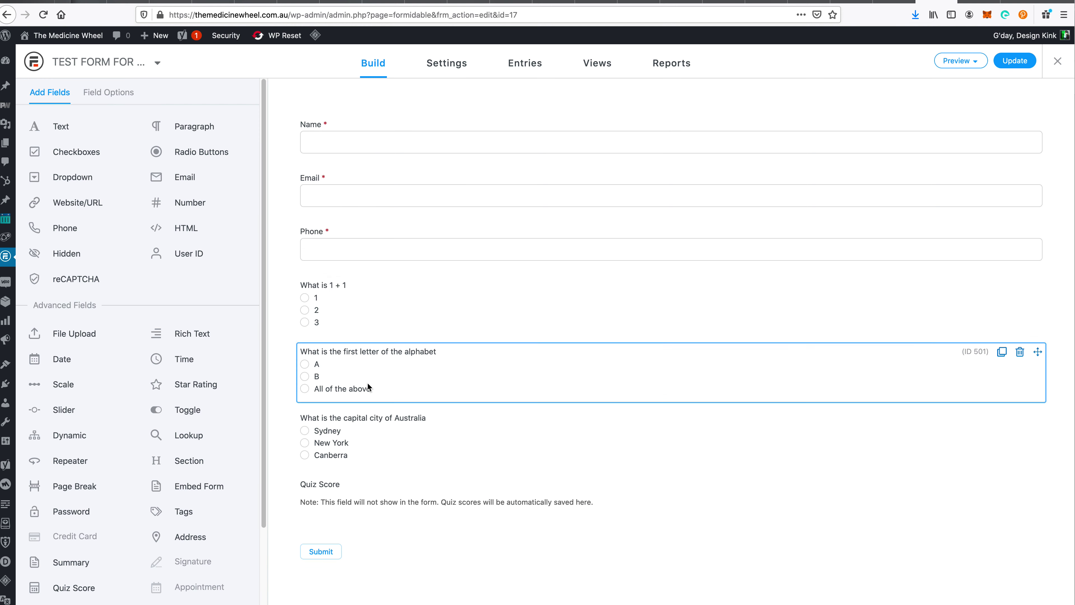
left_click(391, 492)
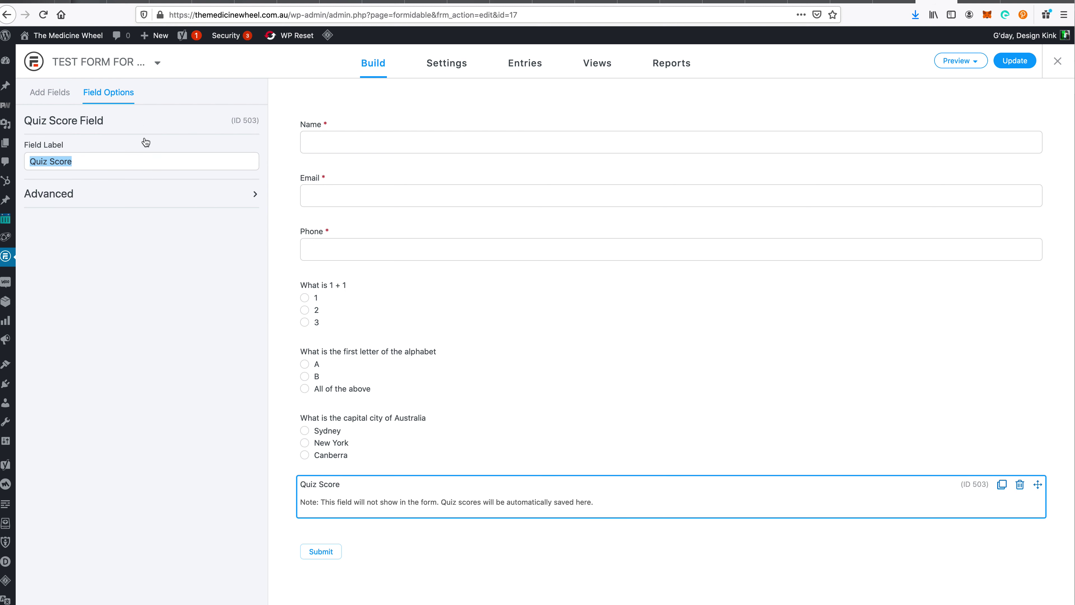
double_click(249, 120)
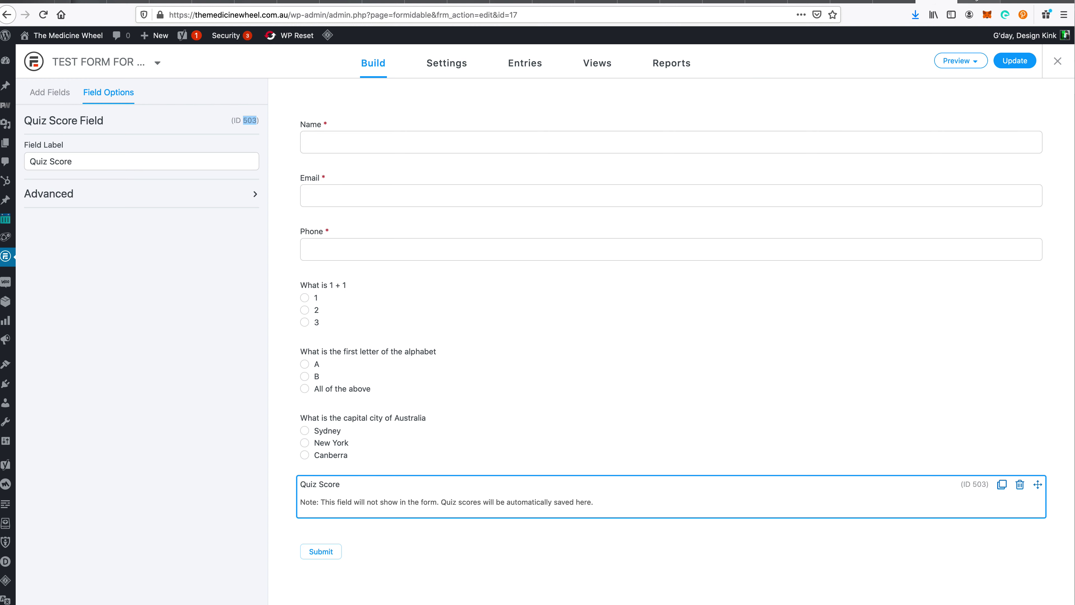
key("ctrl+Tab")
- Scroll through the Quiz Maker article's grading scale and customization sections, then back to the top
scroll(612, 482, "down", 6)
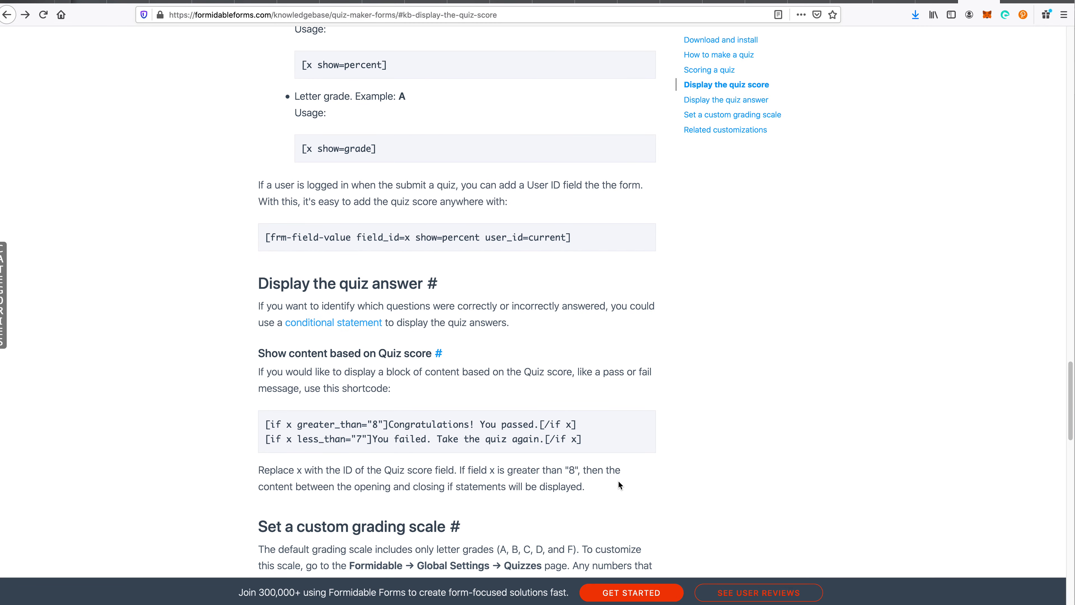
scroll(651, 480, "down", 6)
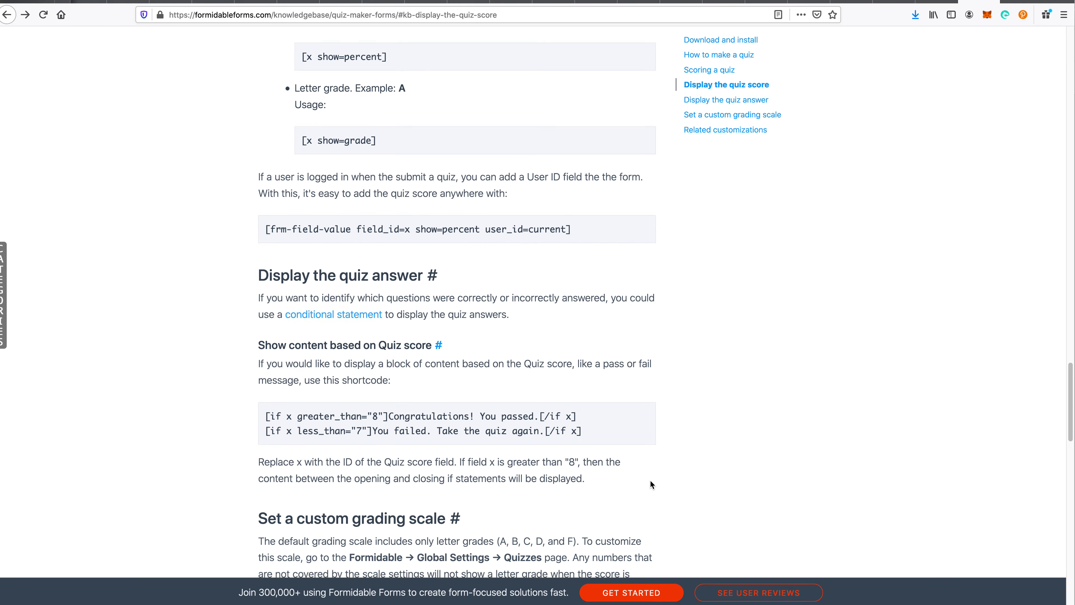
scroll(656, 476, "down", 8)
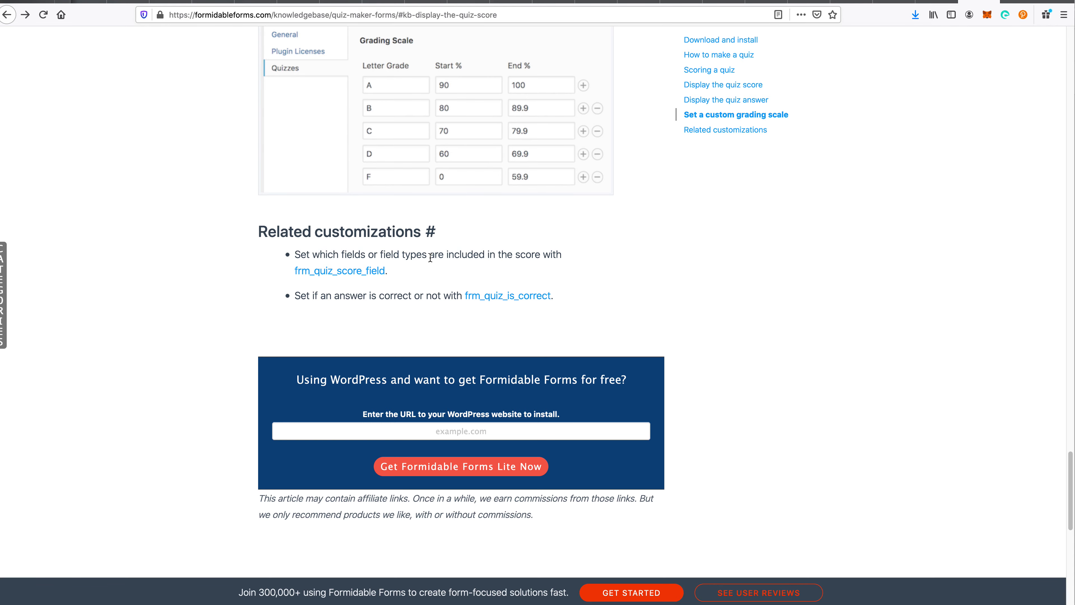
scroll(430, 257, "up", 20)
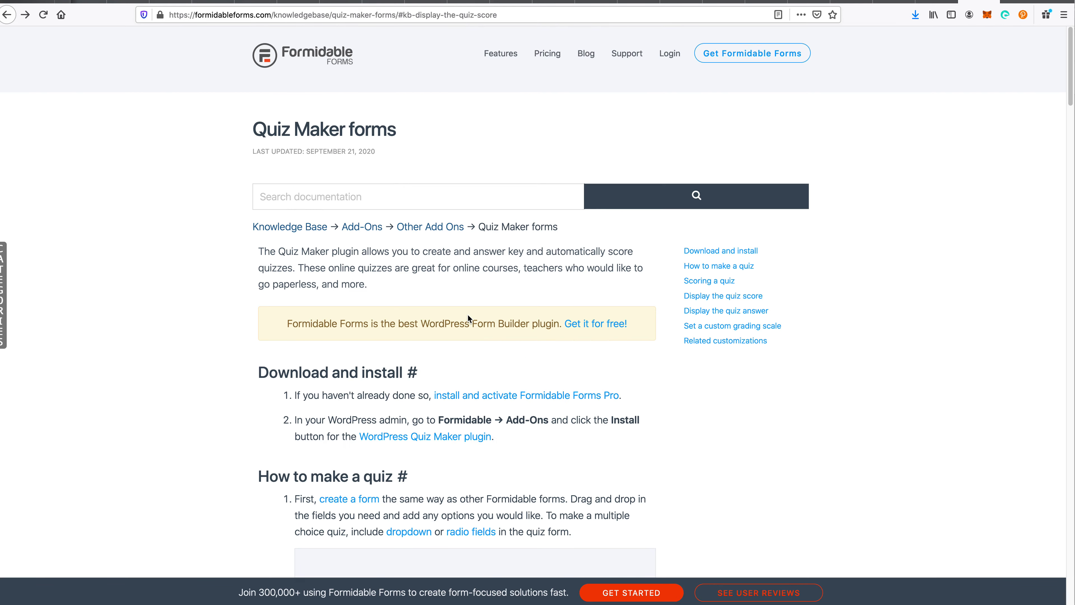